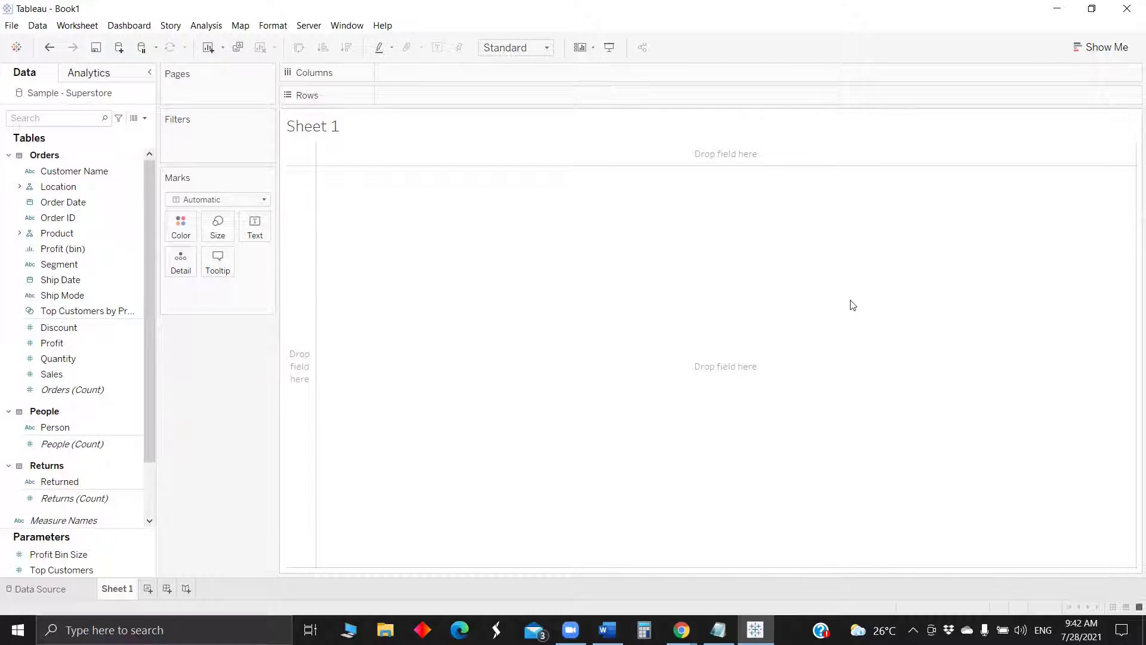
Step: Add Customer Name to the rows of the view, plus Sales as a discrete field
left_click(56, 427)
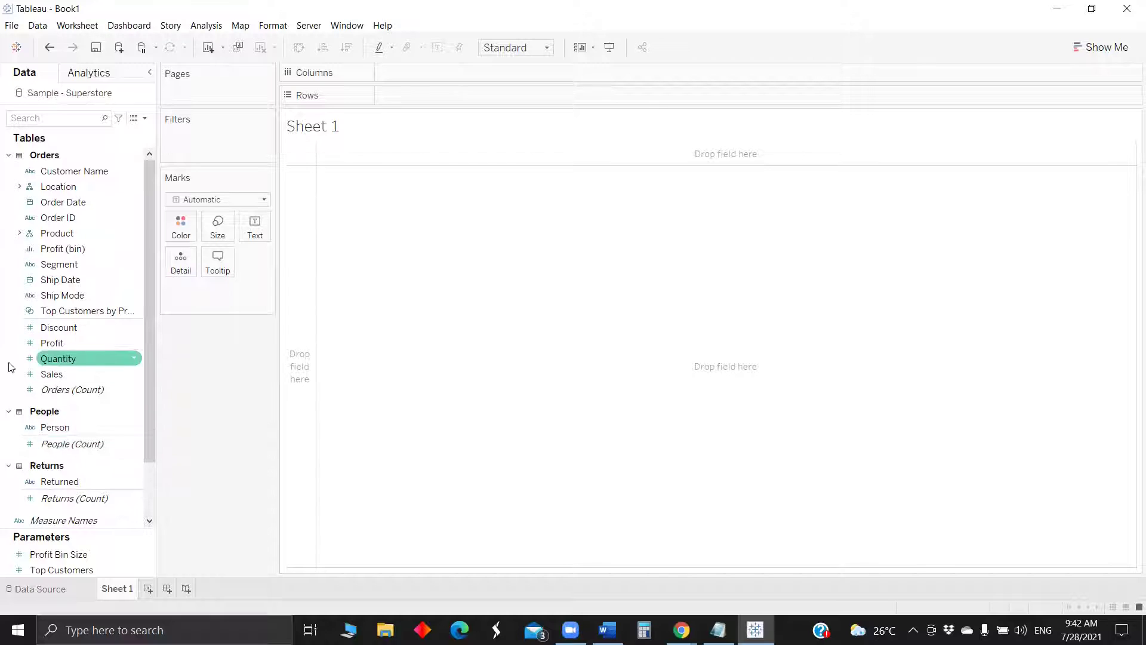
left_click_drag(72, 171, 403, 97)
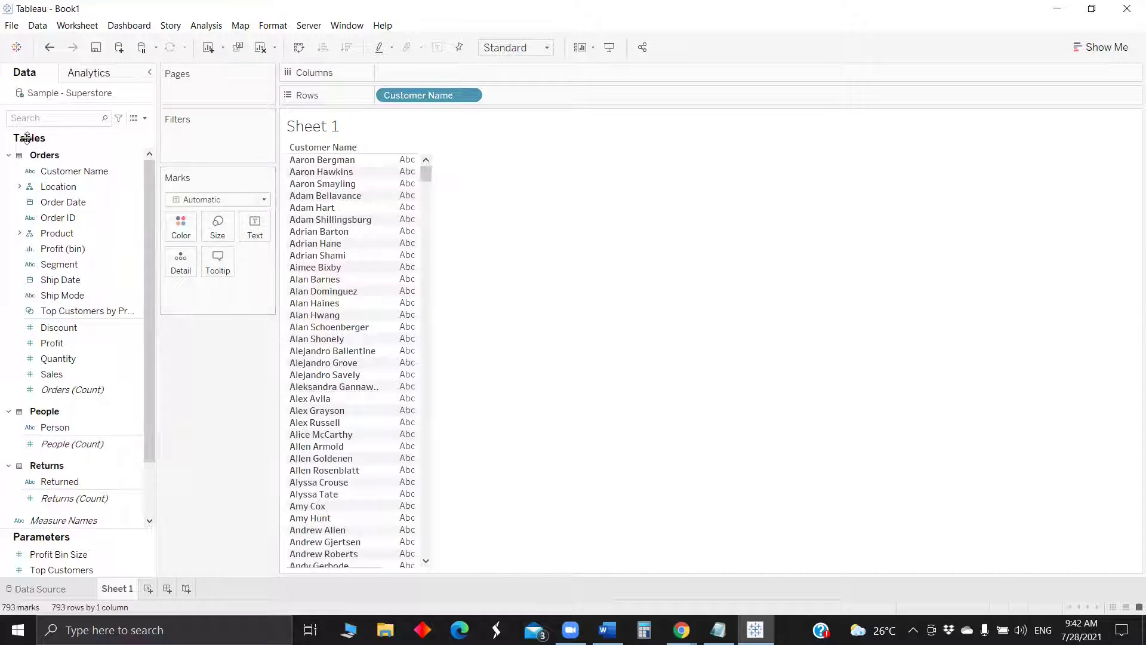
left_click(34, 120)
type("sa")
left_click_drag(51, 181, 547, 89)
right_click(545, 89)
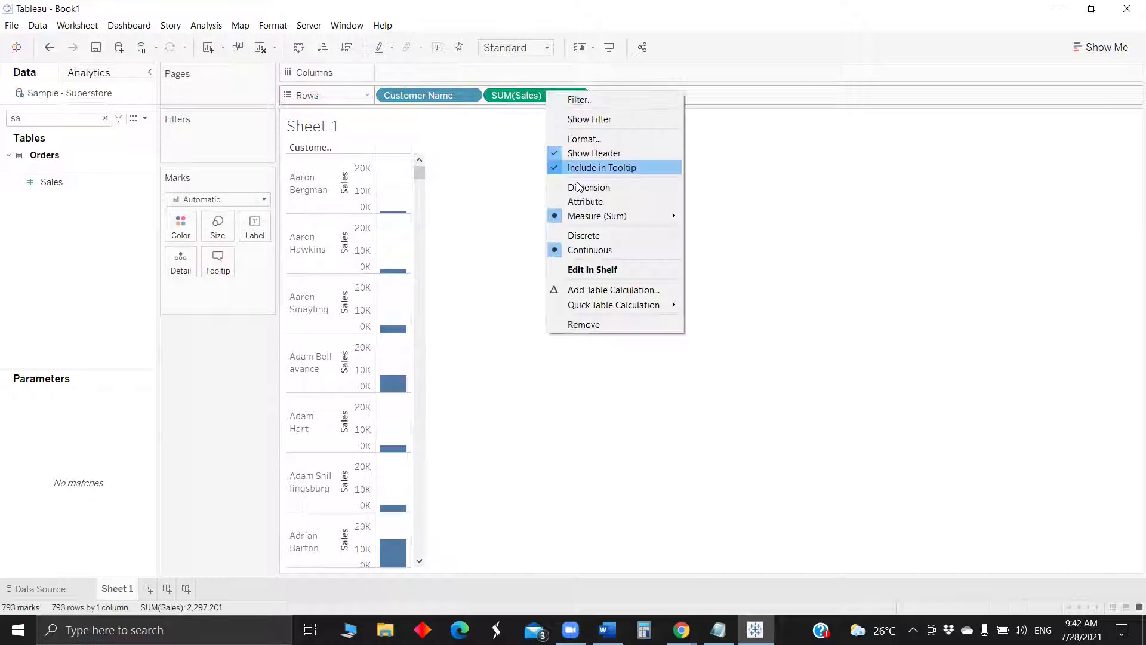
left_click(584, 235)
Step: Find the Profit field and add it to the rows after Sales as a discrete field
left_click(64, 120)
key("BackSpace")
key("BackSpace")
type("p")
key("BackSpace")
type("pr")
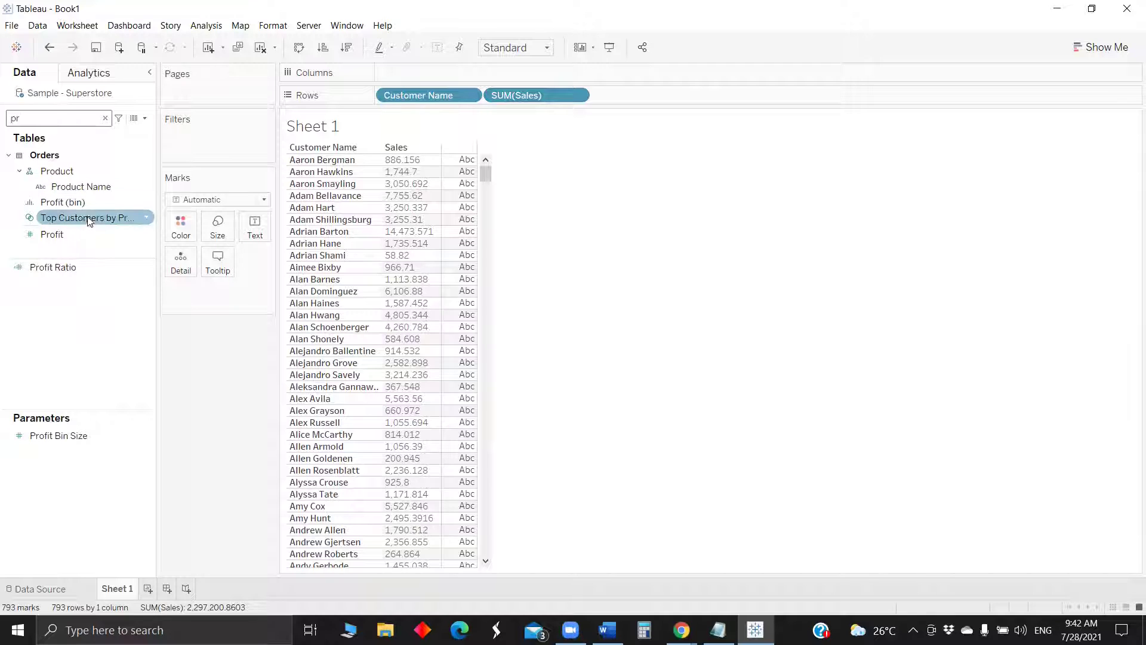
left_click_drag(52, 234, 635, 102)
right_click(630, 98)
left_click(687, 242)
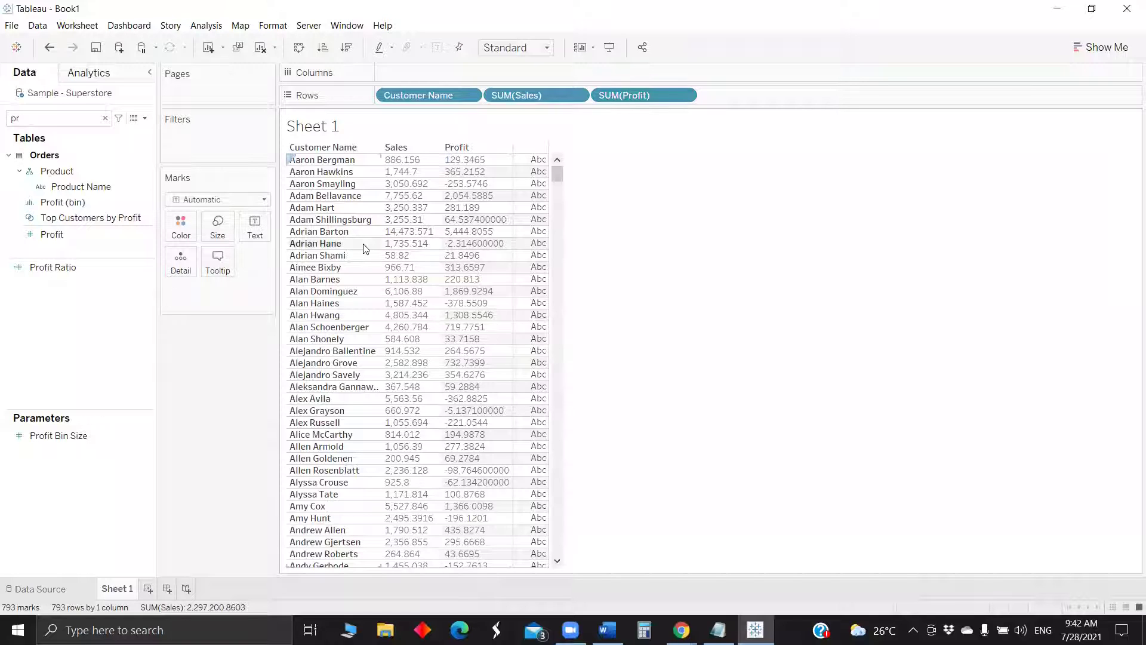
left_click(145, 118)
left_click(129, 131)
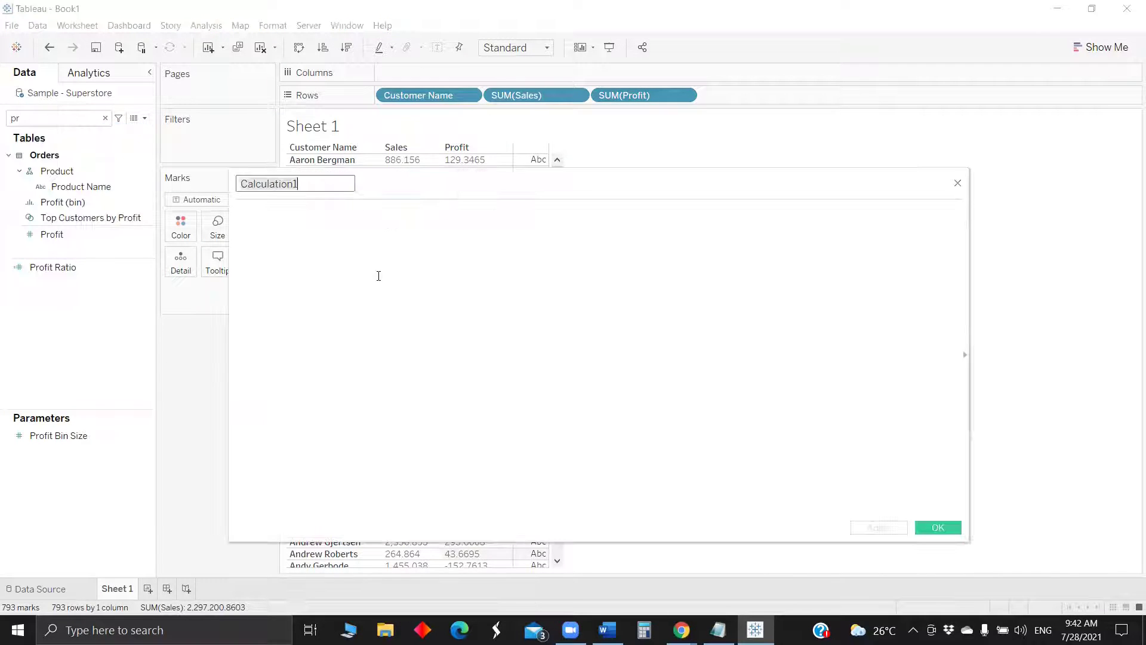
type("mail")
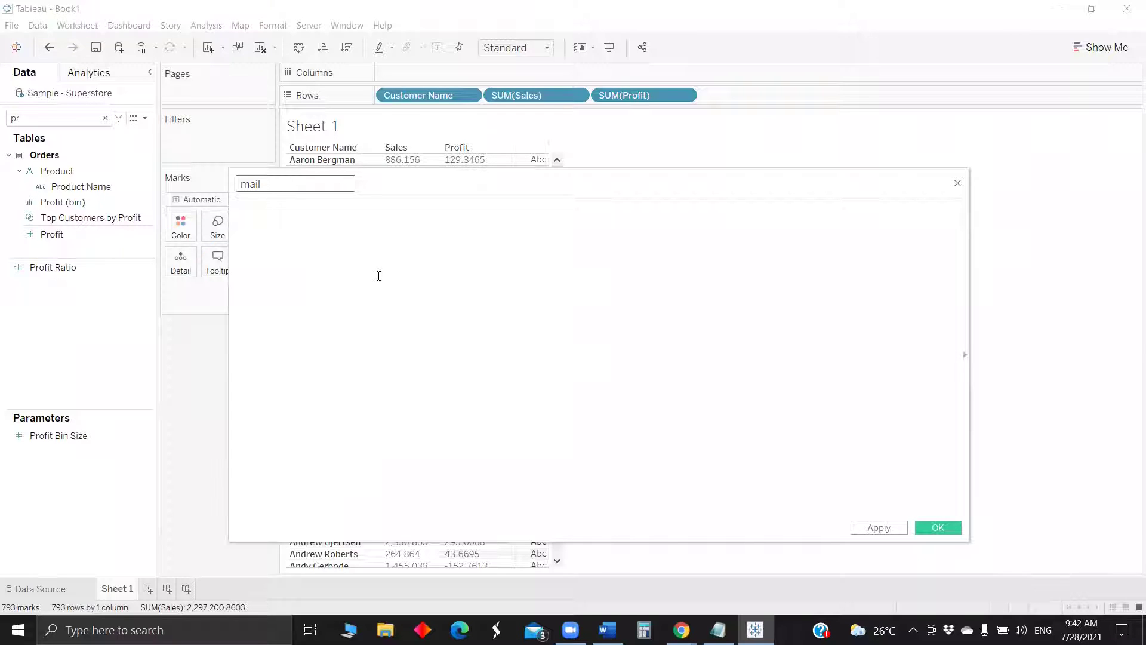
type("id")
left_click(379, 281)
type("cus")
key("Return")
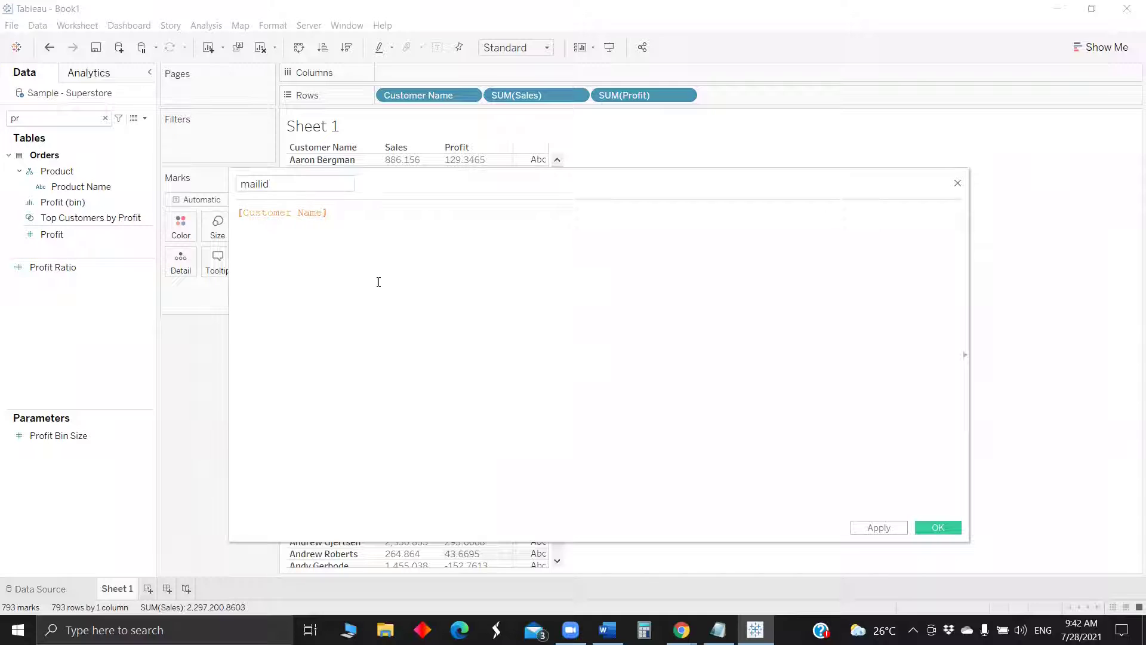
type("+\"@gmail.com")
left_click_drag(520, 179, 384, 153)
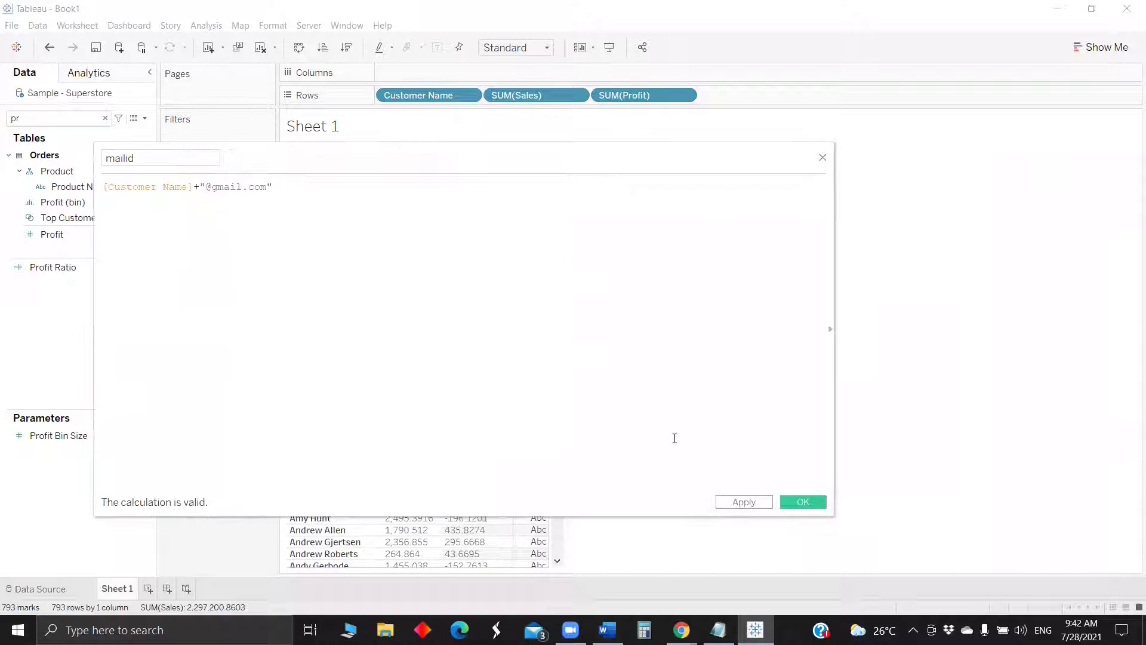
left_click(822, 505)
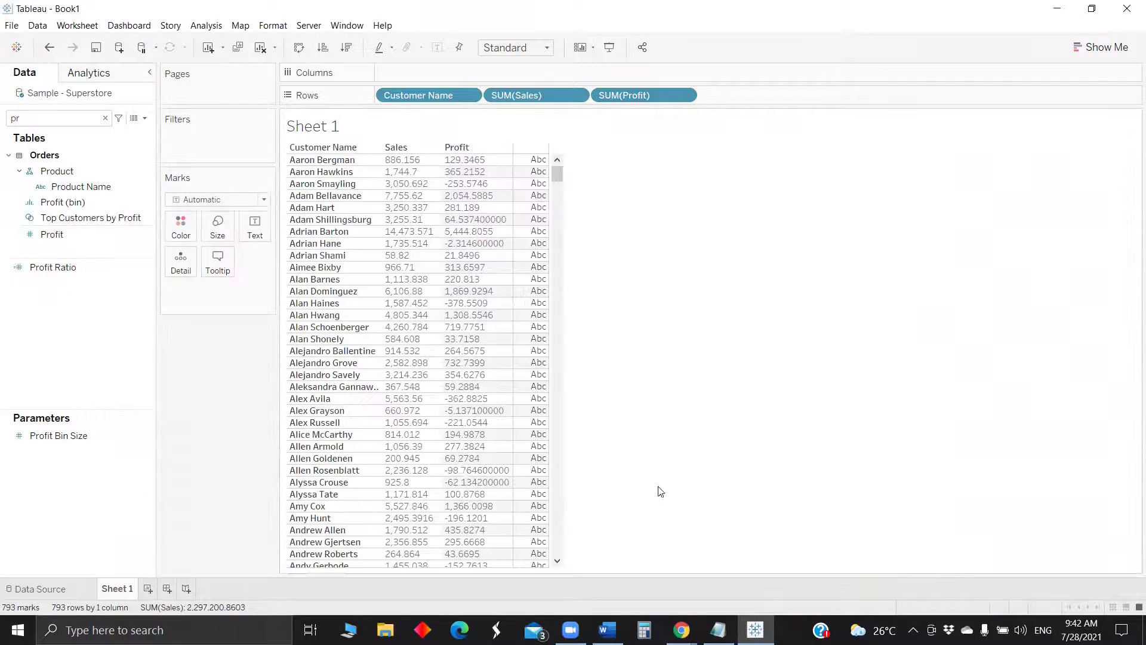
Step: Add the mailid field to the Detail mark and set the mark type to Text
left_click(34, 123)
key("BackSpace")
key("BackSpace")
type("ma")
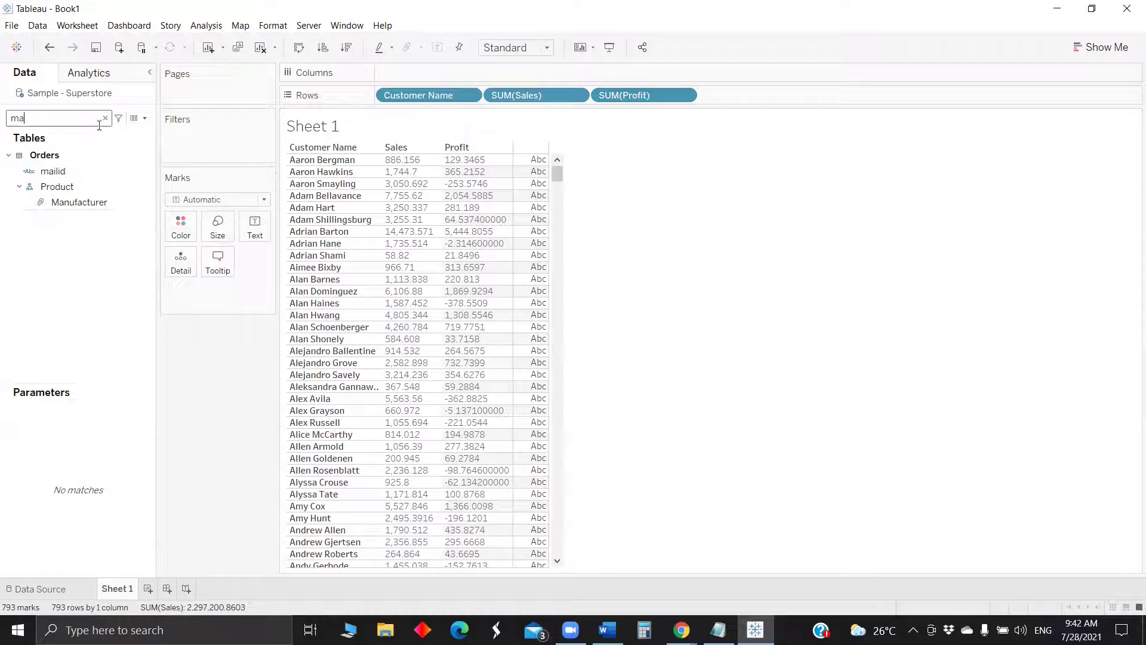
left_click_drag(57, 187, 195, 259)
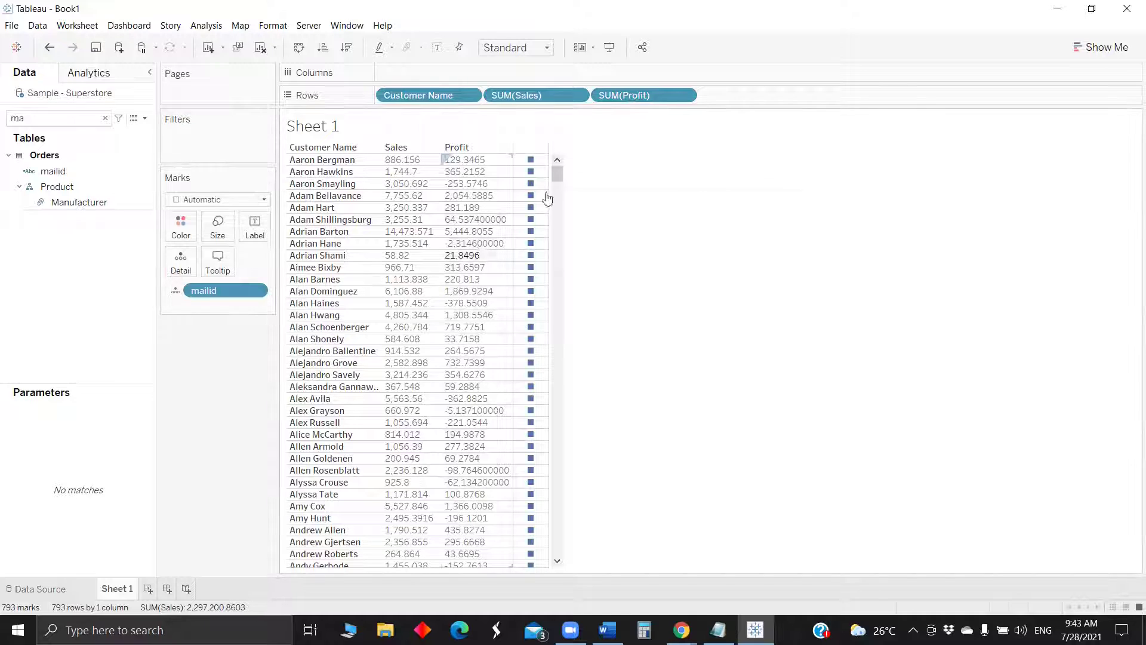
left_click(226, 201)
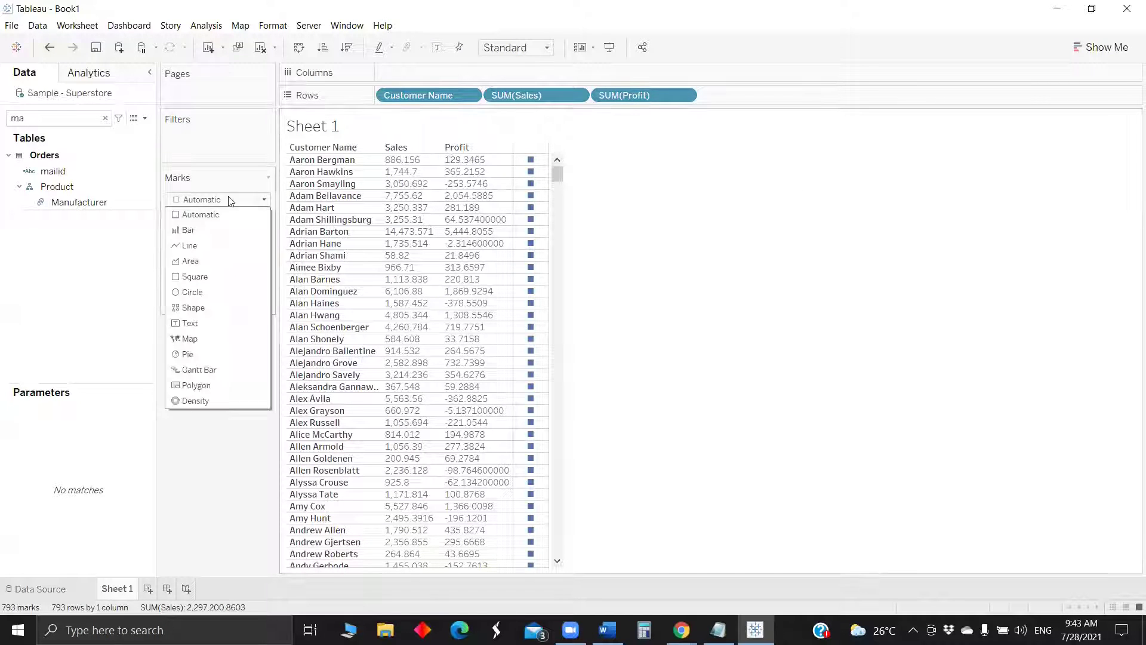
left_click(203, 323)
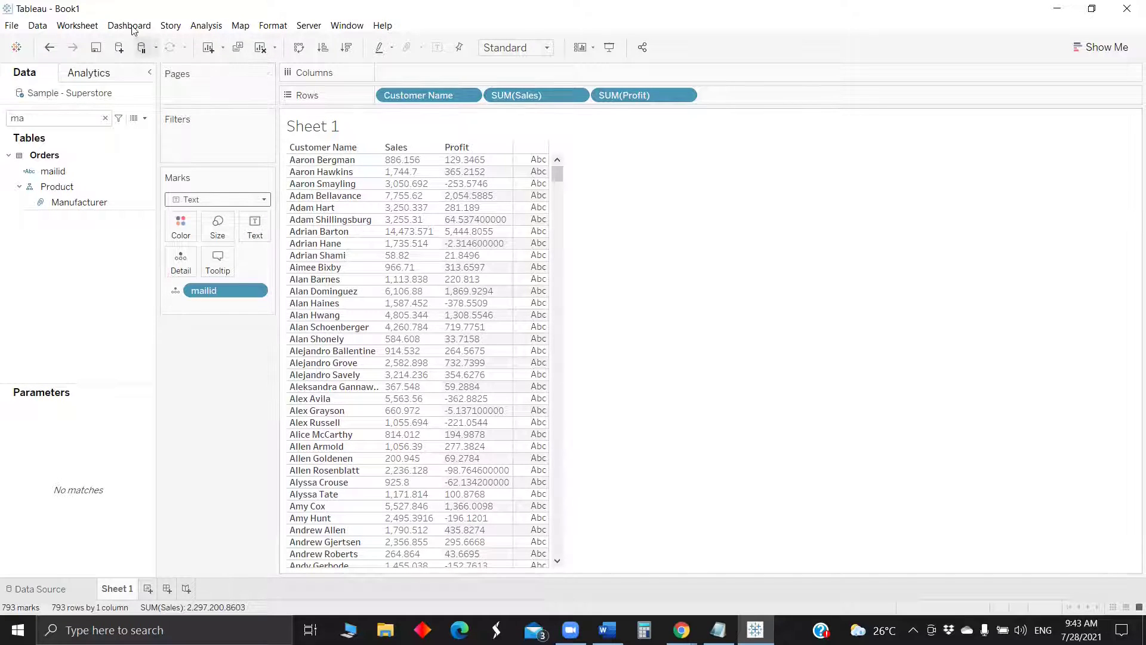
Step: Add a Go to URL worksheet action for Sheet 1 with the URL mailto:<mailid>, inserting mailid as a field reference
left_click(78, 26)
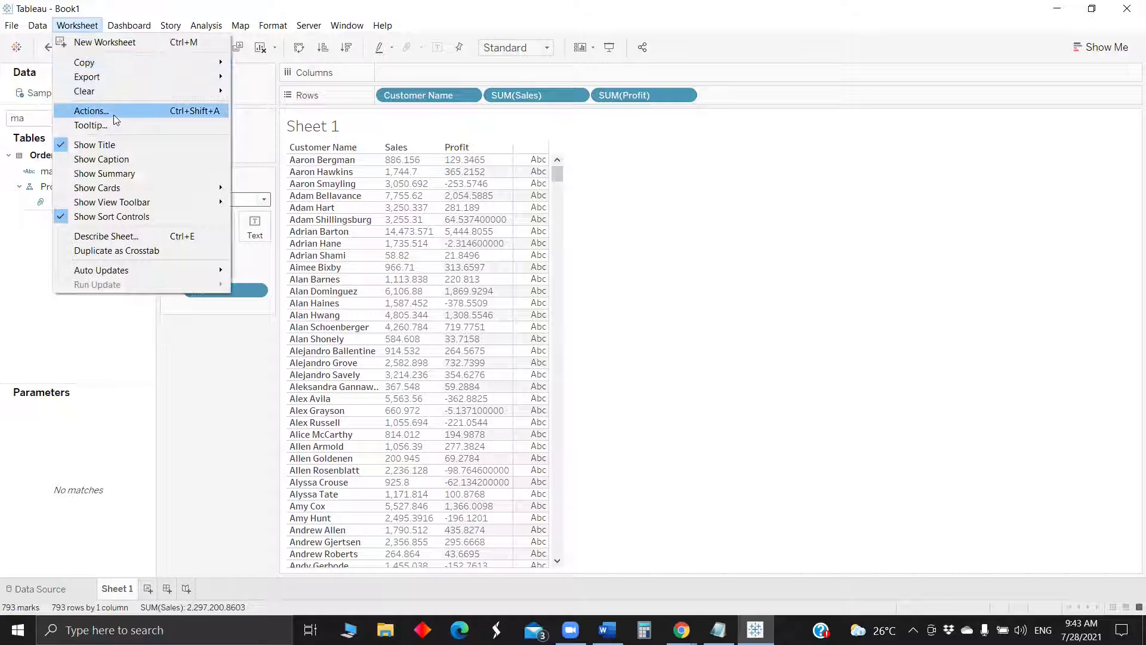
left_click(113, 113)
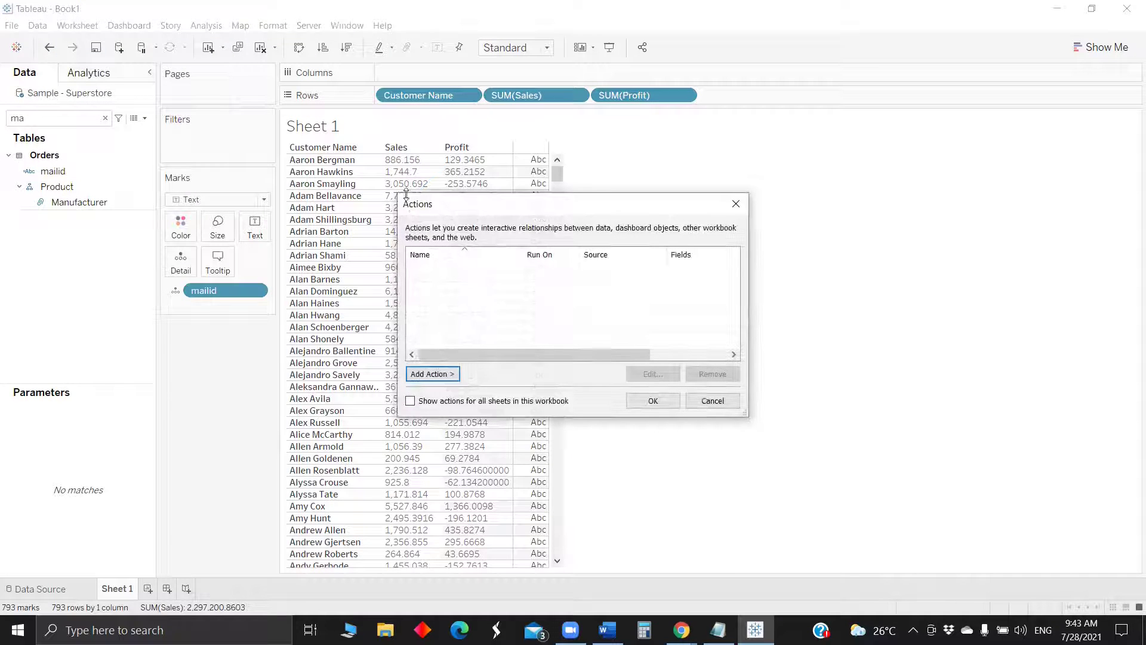
left_click(428, 375)
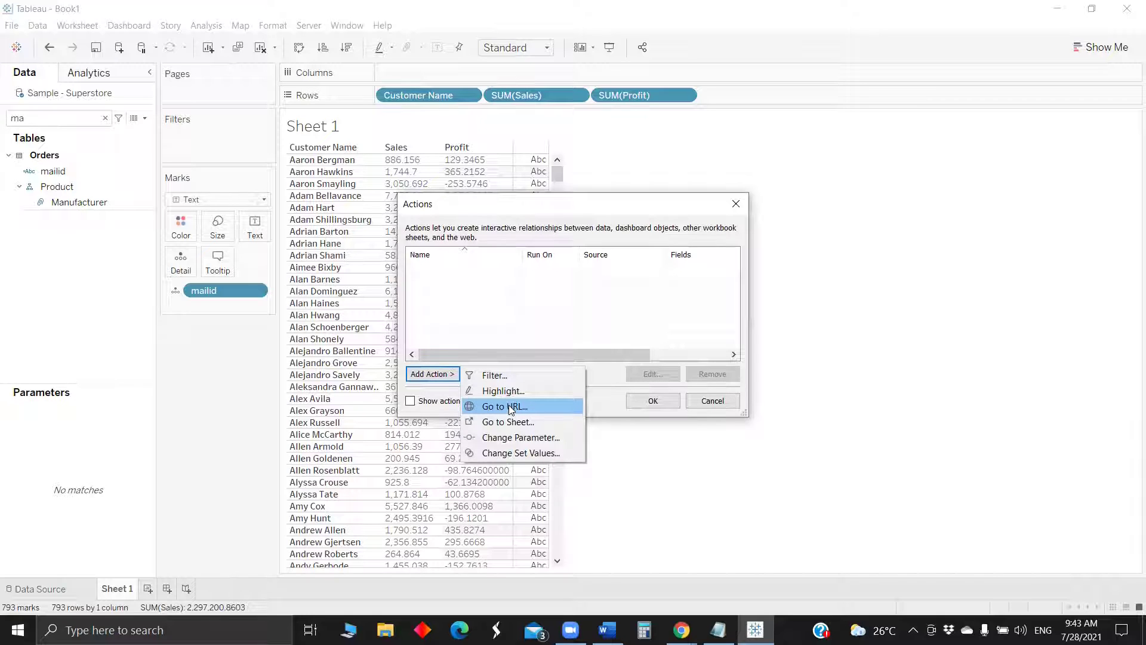
left_click(508, 406)
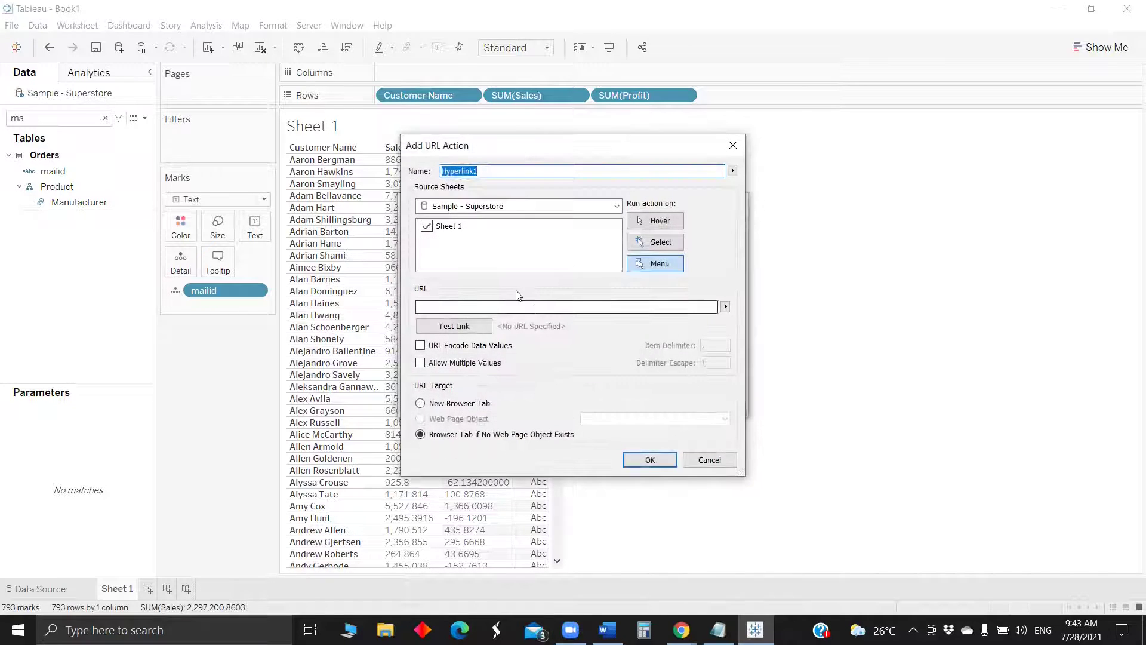
left_click(487, 308)
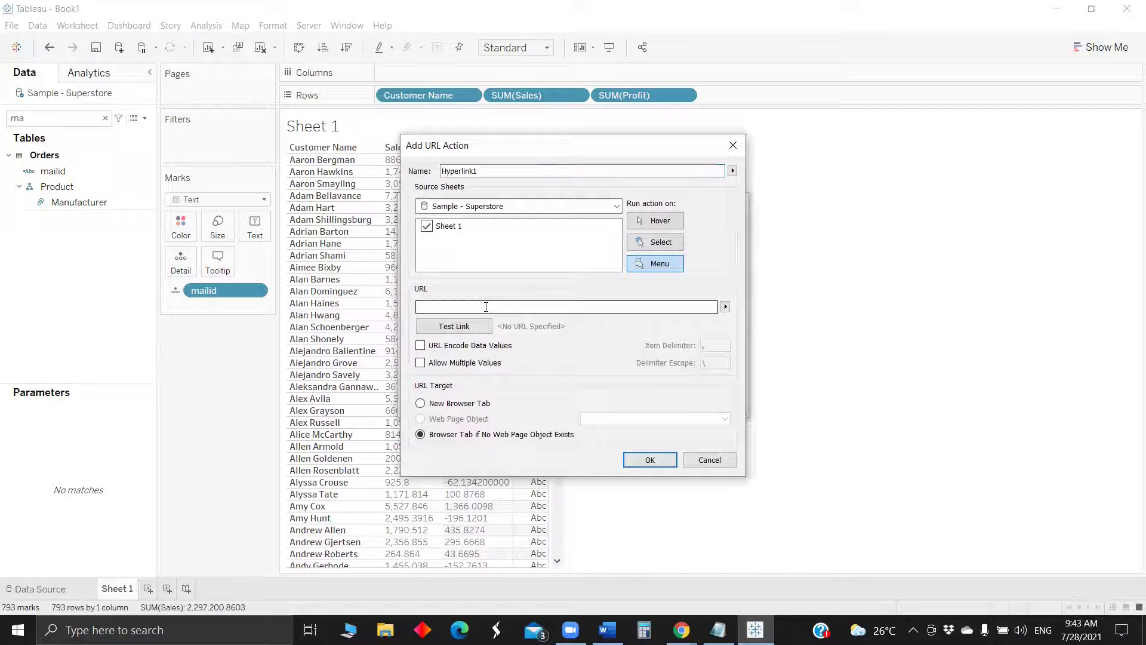
type("mailto:")
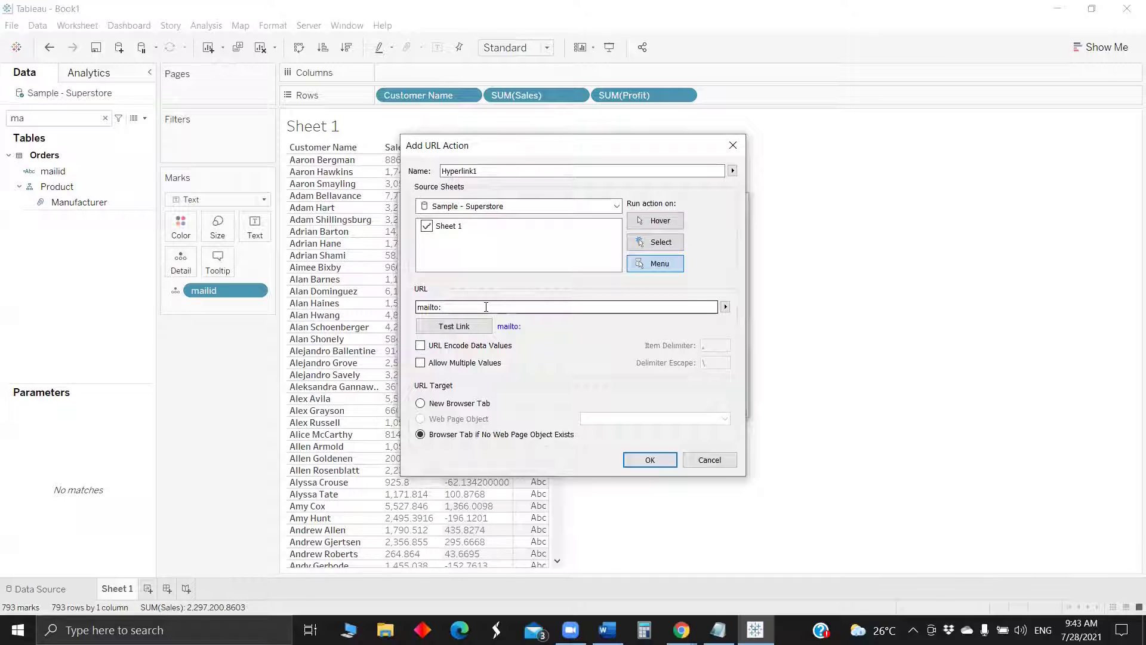
left_click(726, 307)
left_click(765, 292)
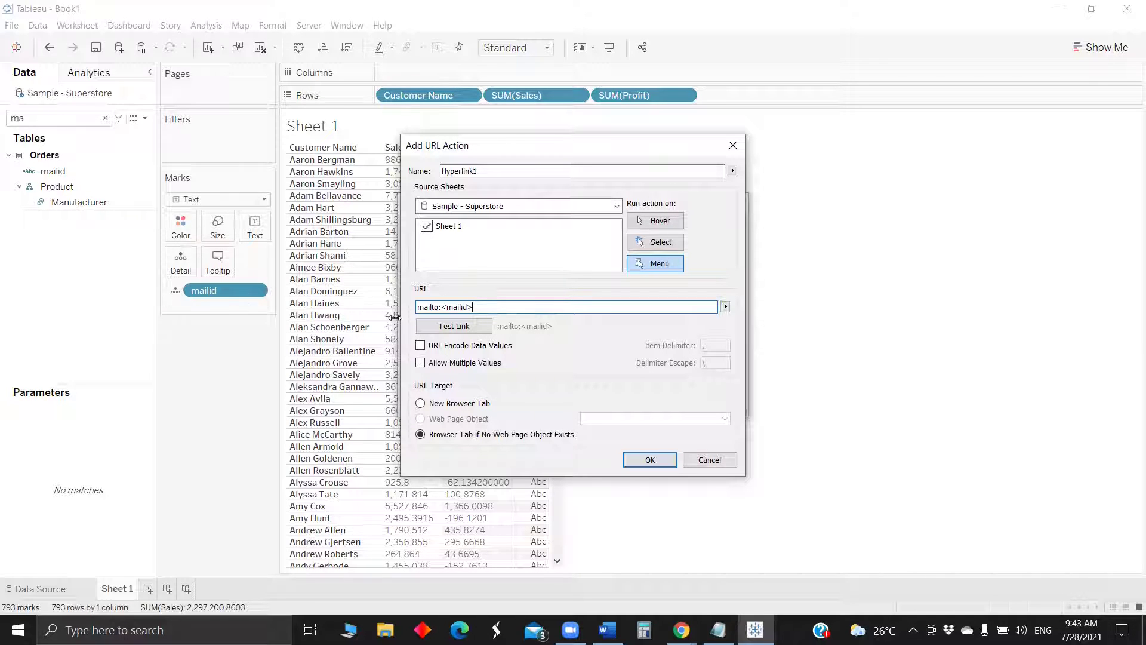
Step: Test the mailto link, check the recipient address in the generated email draft, and close the mail window
left_click(466, 329)
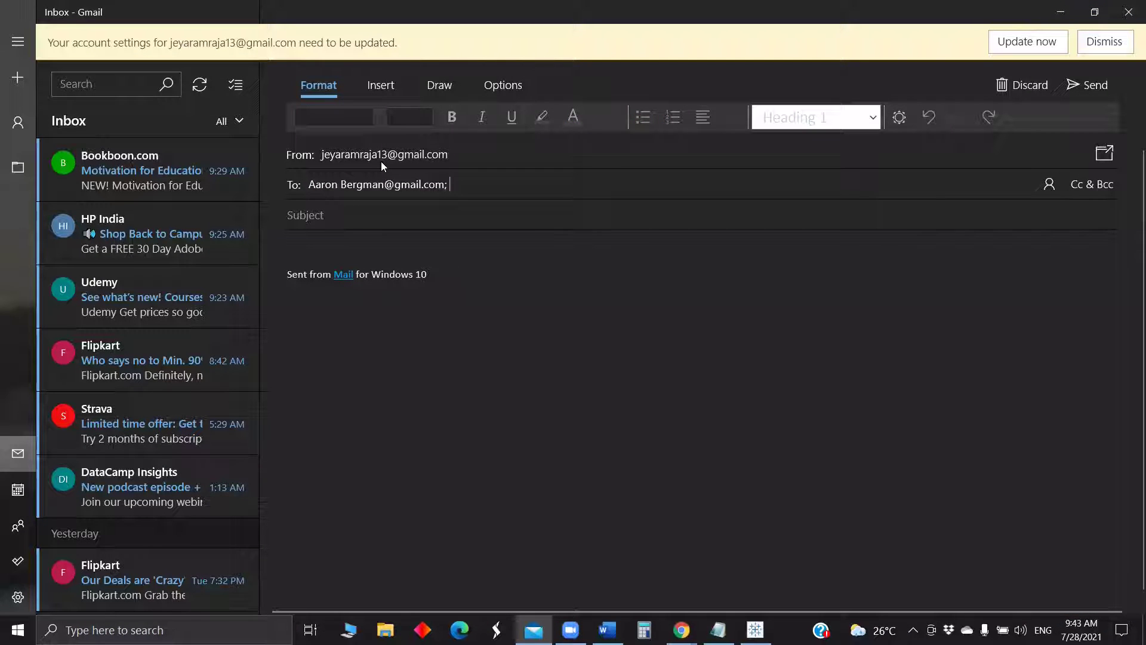
triple_click(385, 189)
left_click(370, 200)
triple_click(376, 185)
left_click(379, 158)
triple_click(376, 185)
left_click(357, 200)
triple_click(341, 185)
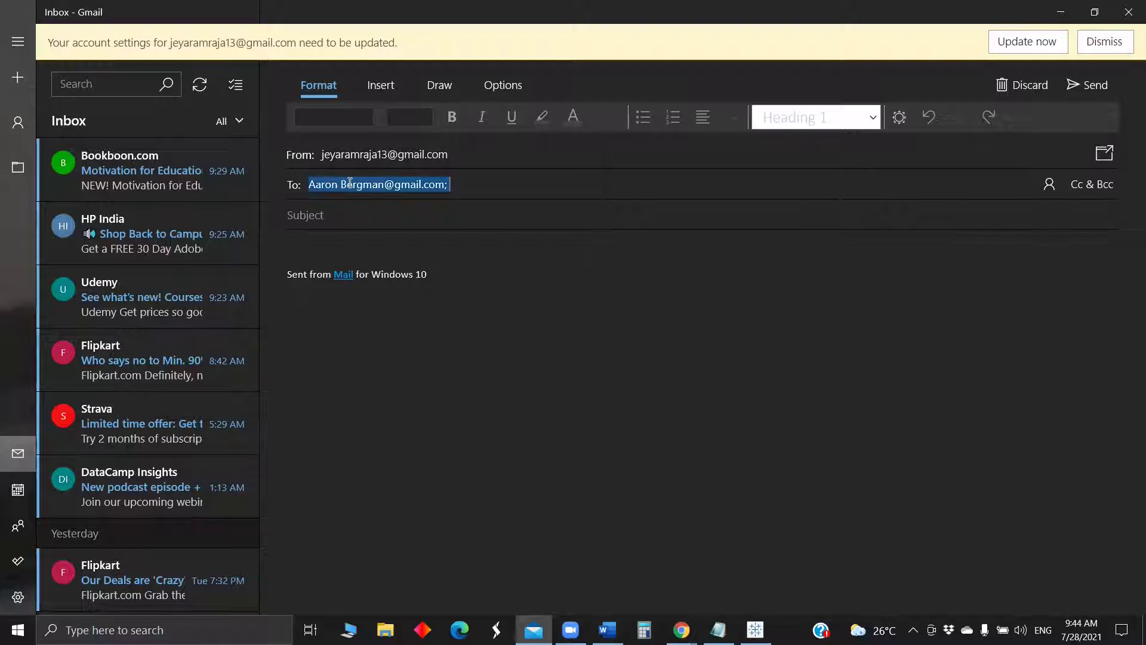
left_click(477, 182)
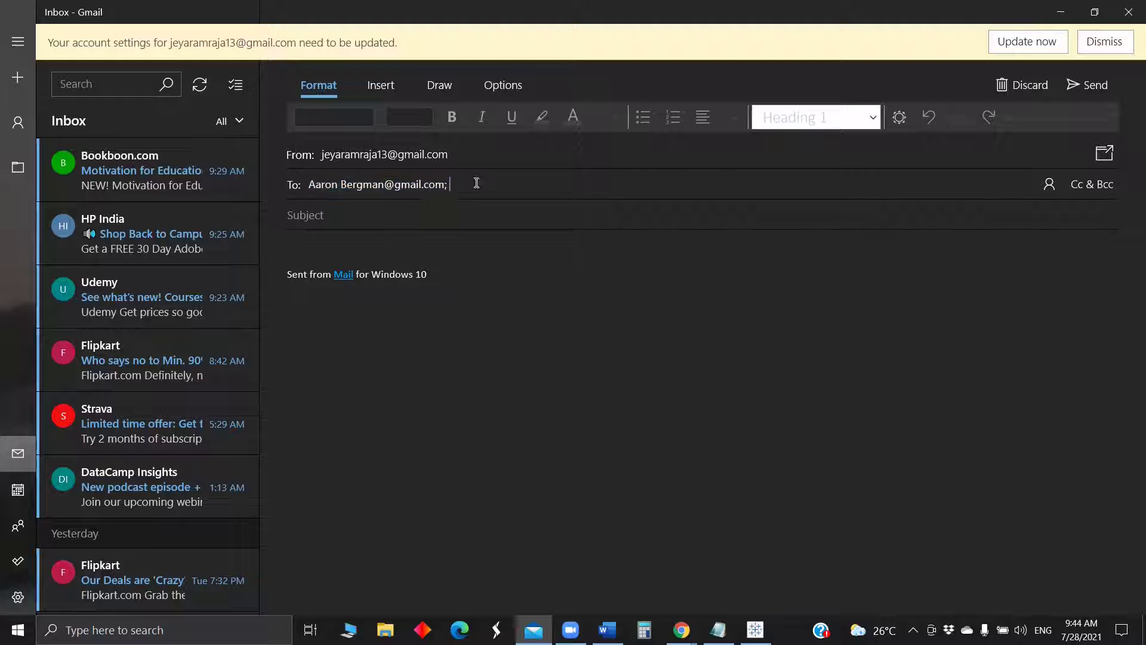
left_click(1128, 12)
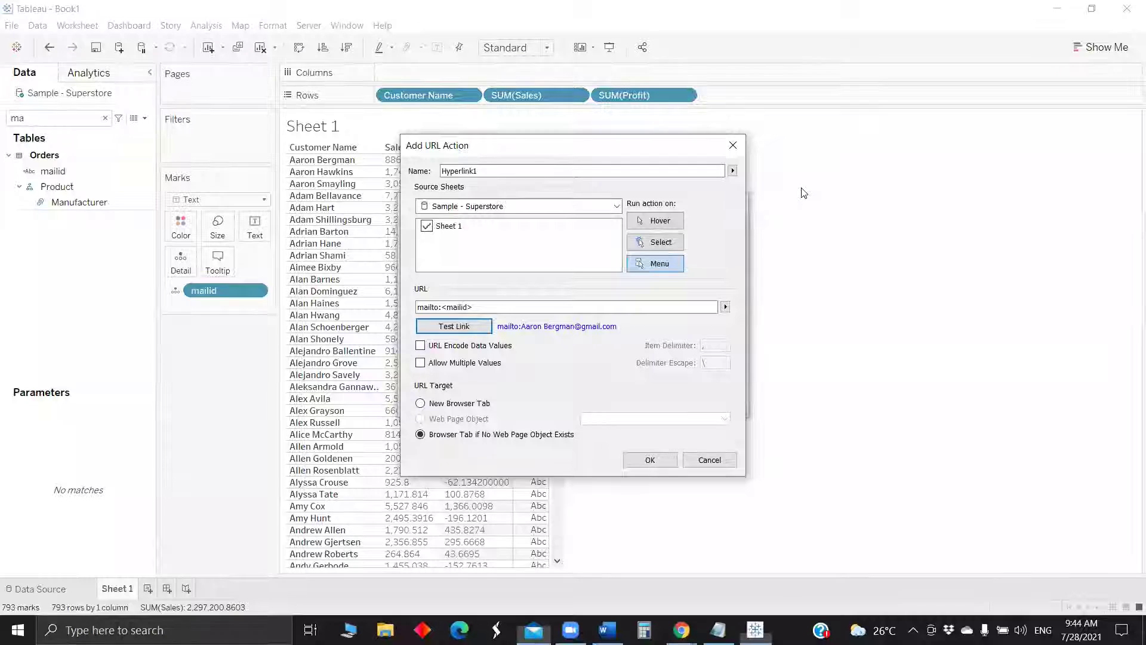
Step: Save the new URL action and select a block of eight consecutive customers in the table
left_click(650, 460)
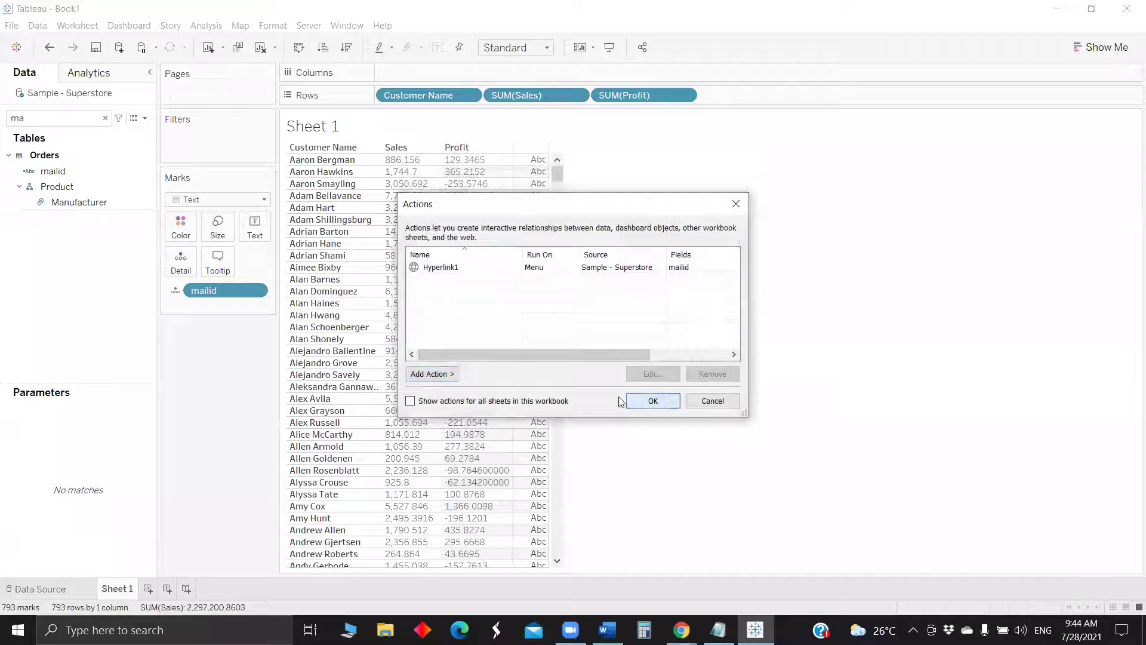
left_click(652, 400)
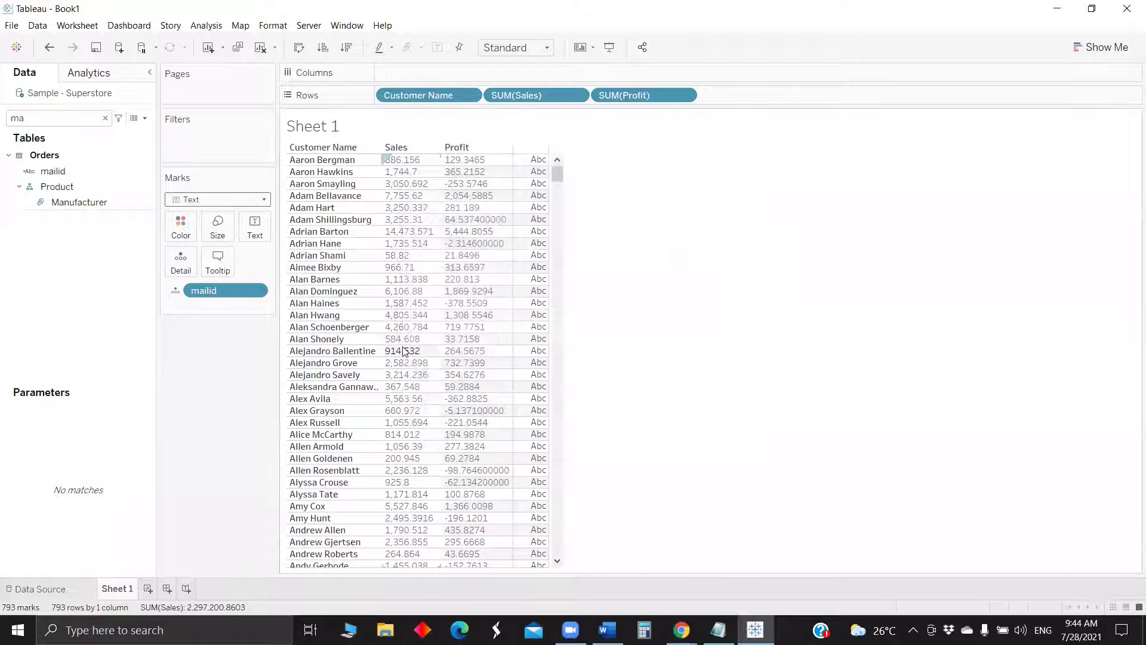
left_click(344, 256)
left_click(382, 310)
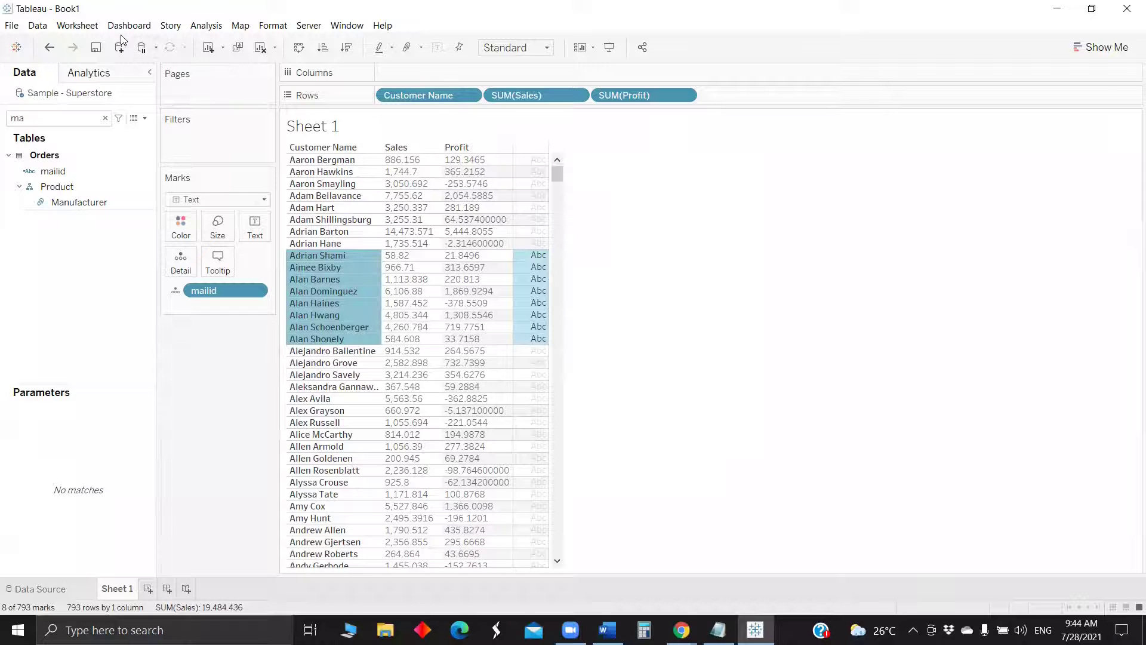
Step: Open the existing mailto URL action for editing and allow multiple values
left_click(77, 25)
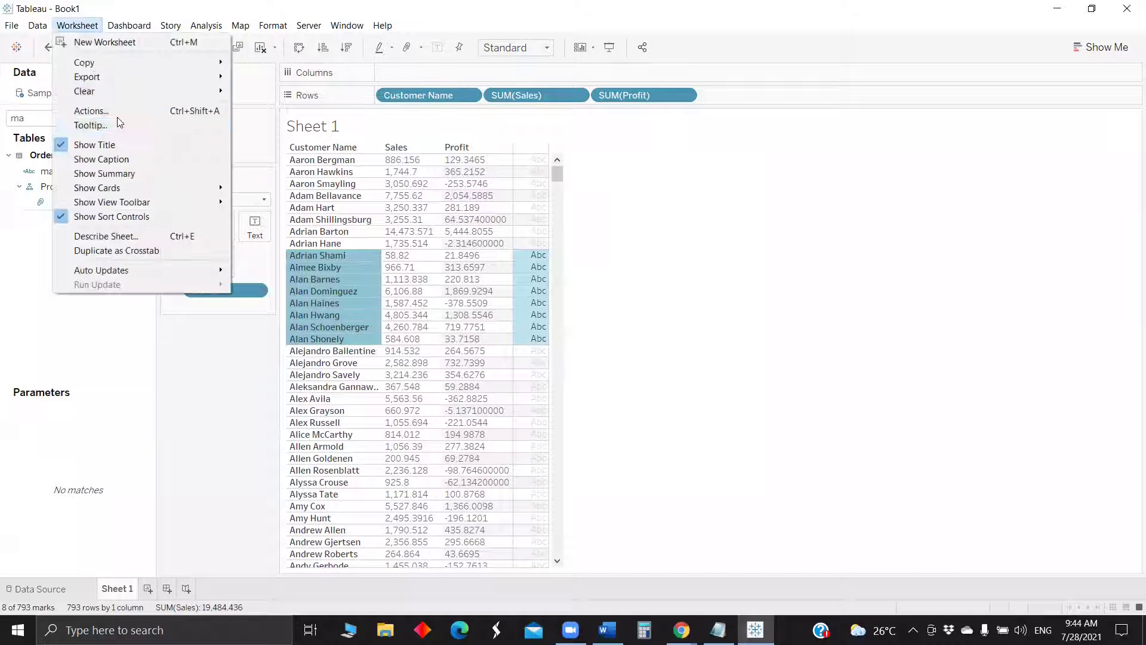
left_click(244, 151)
left_click(472, 268)
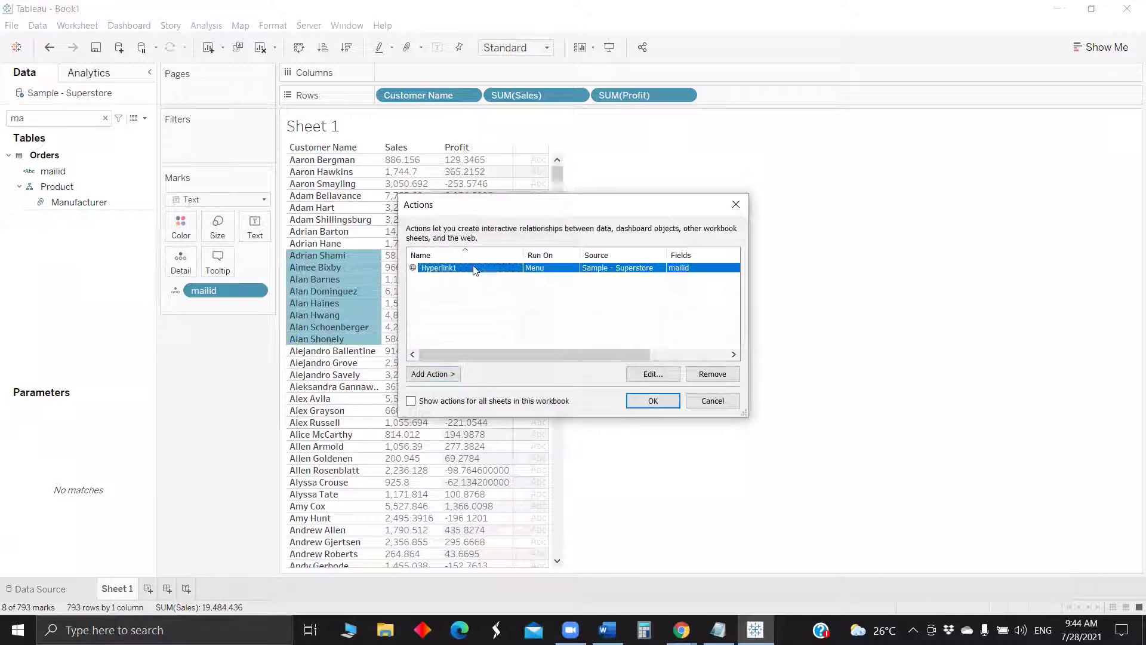
left_click(654, 375)
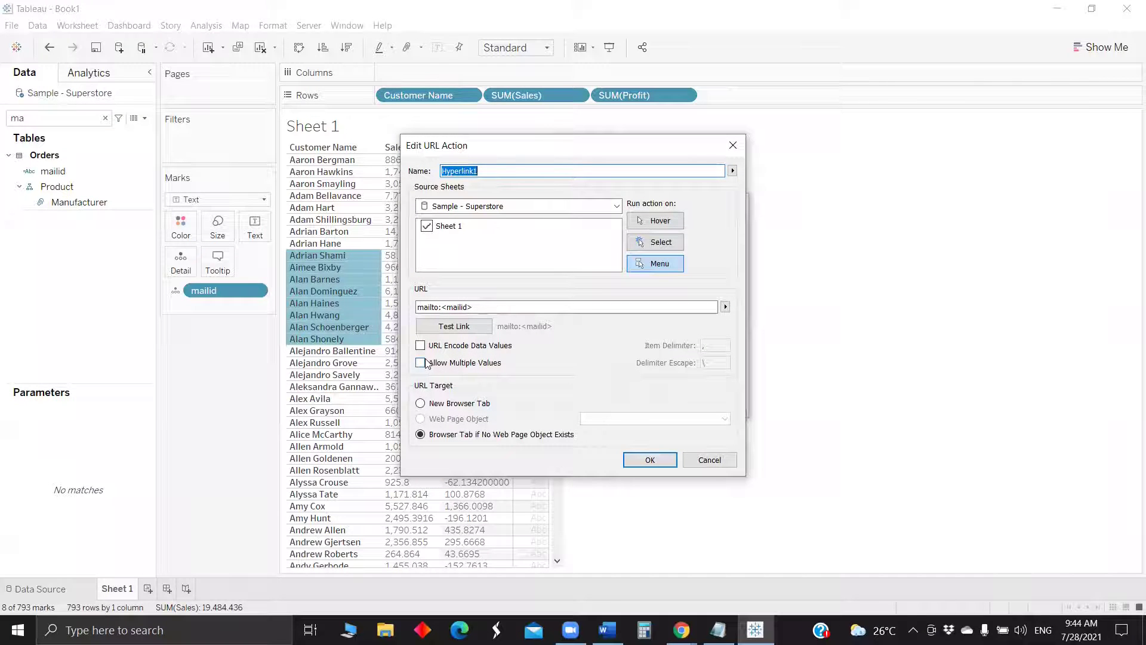
left_click(420, 362)
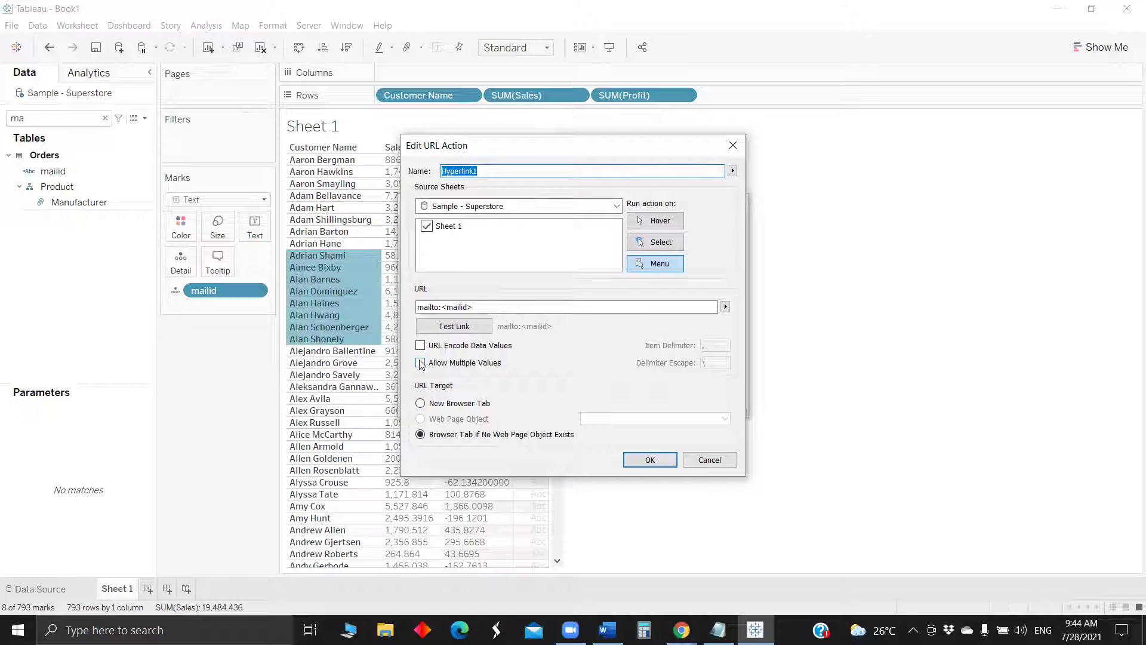
Step: Rename the URL action as Send mail and save the action changes
double_click(450, 171)
key("BackSpace")
type("Se")
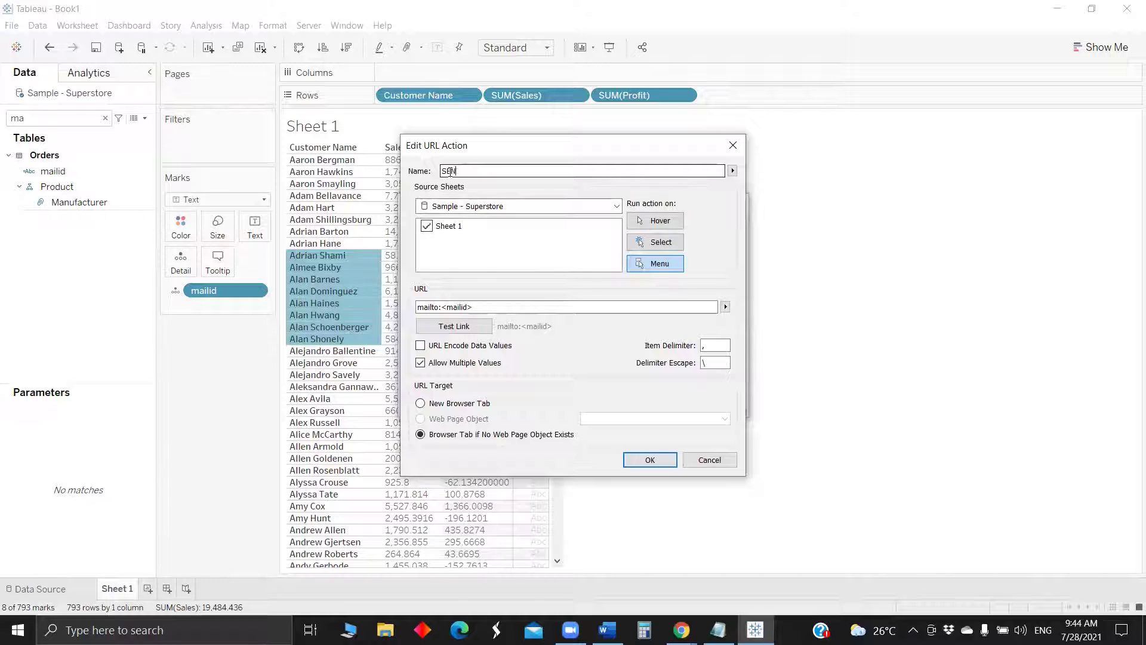
type("nd mail")
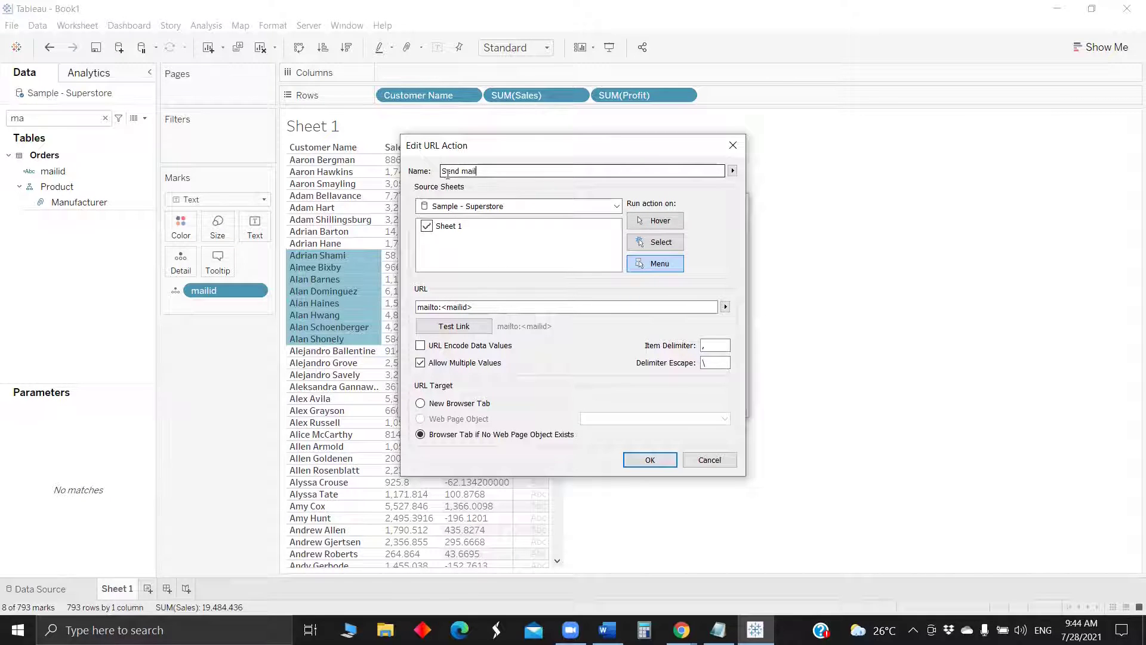
left_click(653, 459)
left_click(653, 400)
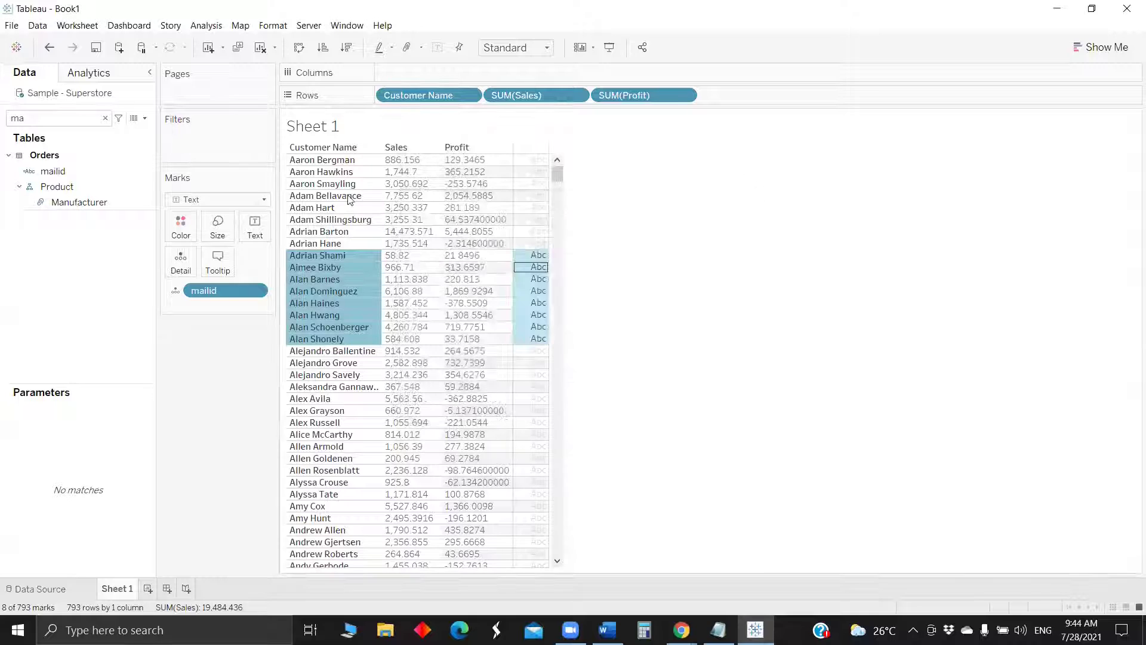
Step: Select a block of eleven consecutive customers, run Send mail for them, check the draft's recipients, and close the mail window
left_click(332, 232)
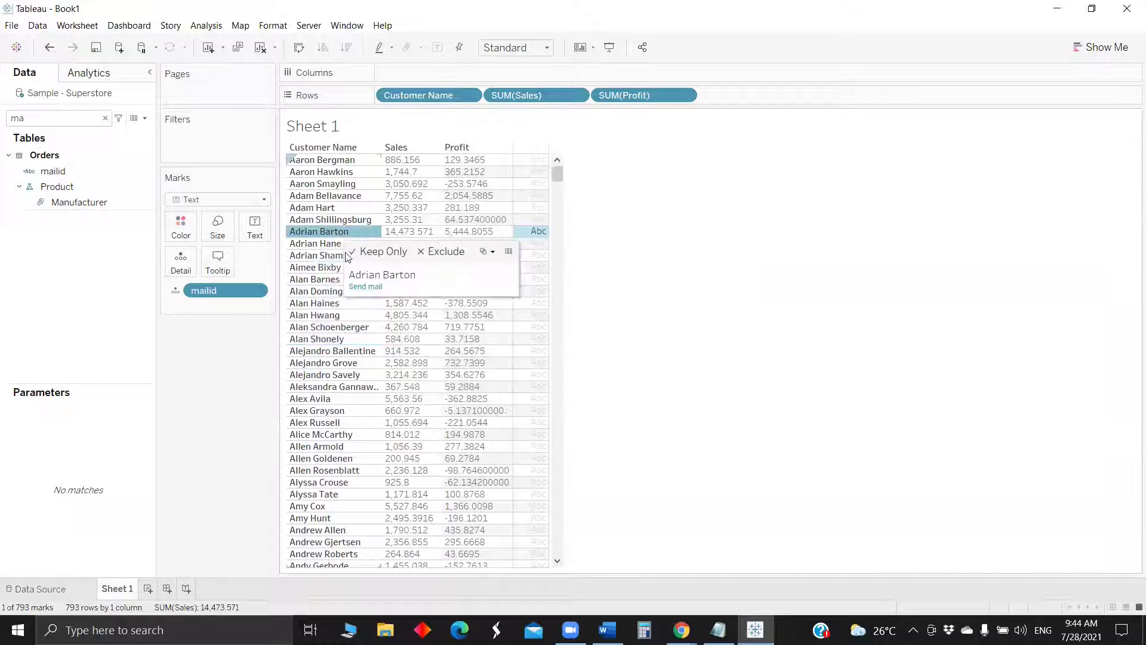
left_click(338, 351, "shift")
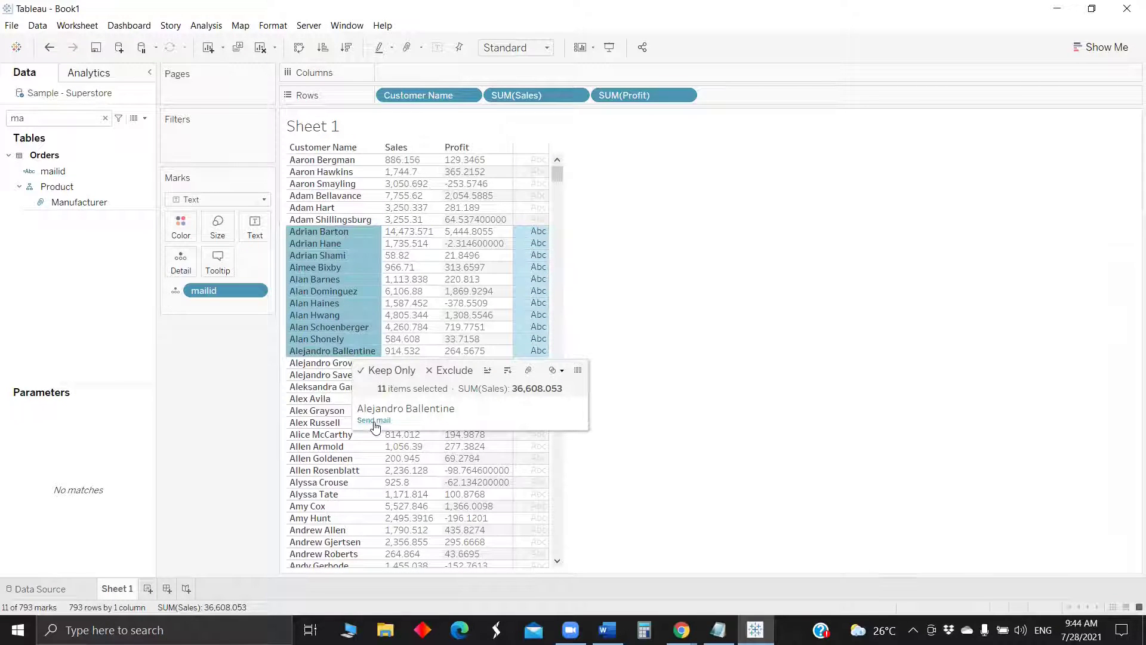
left_click(375, 420)
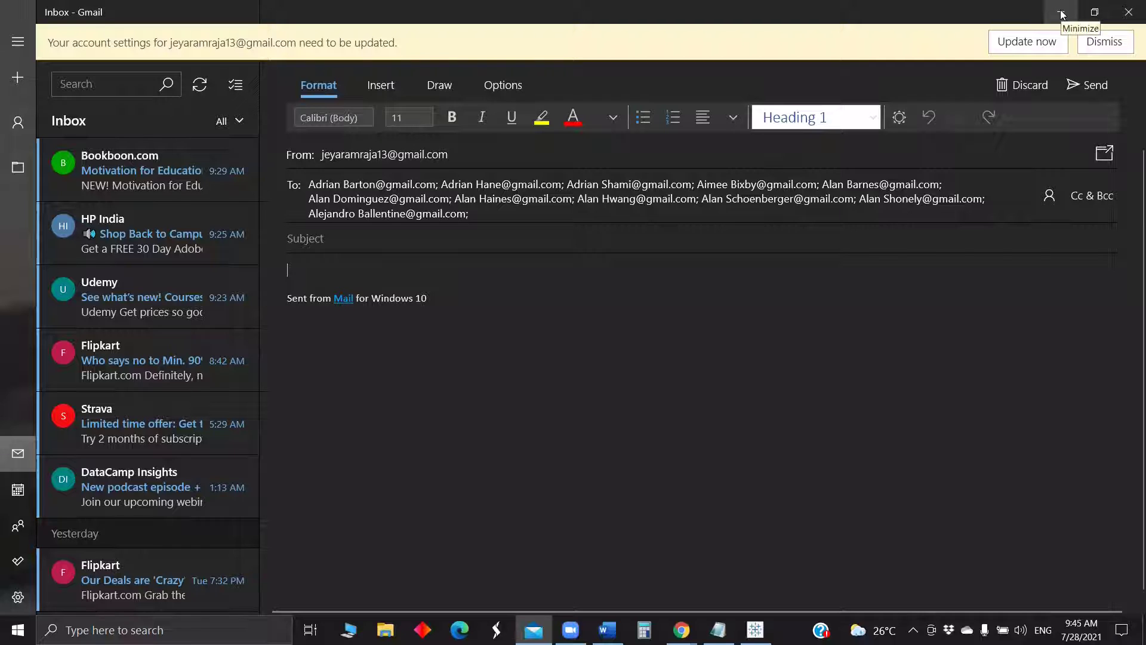
left_click(1124, 11)
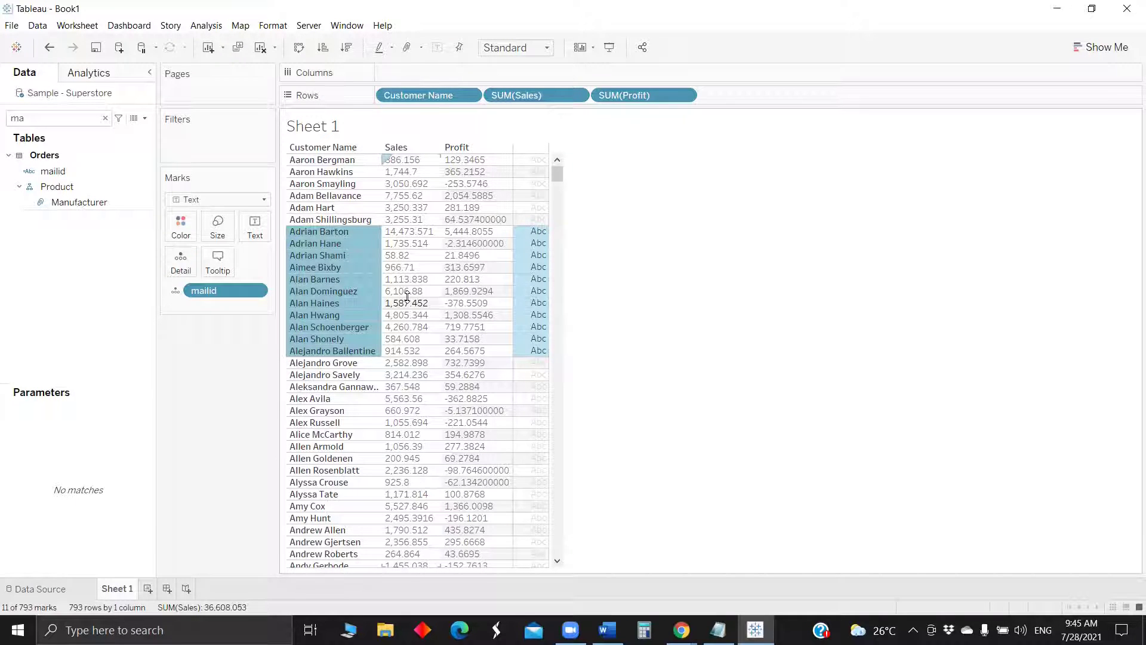
Step: Change the Send mail action's URL to mailto:<mailid>?&subject=Sales%20and%20profit and test the link in a mail draft
mouse_move(331, 299)
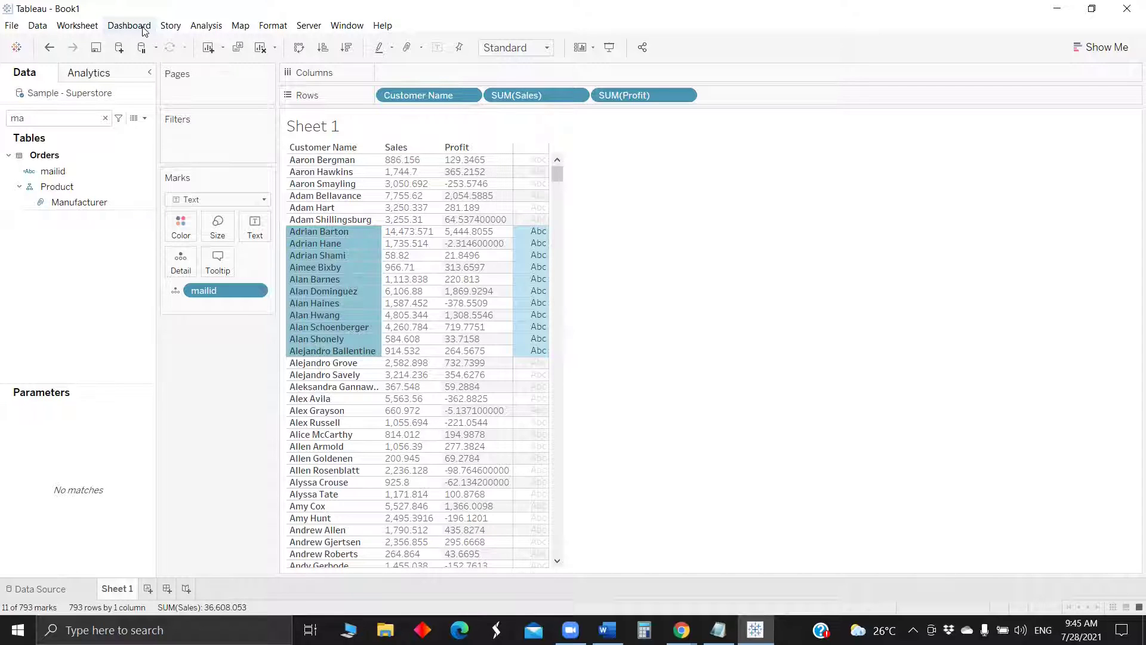
left_click(78, 25)
left_click(90, 110)
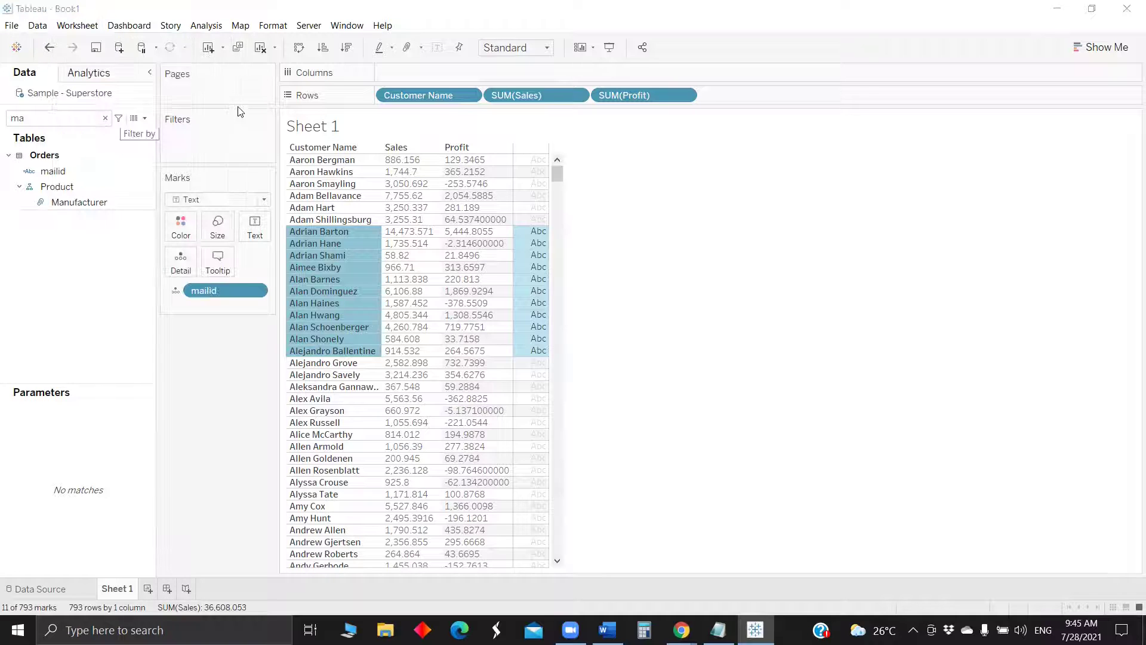
left_click(507, 269)
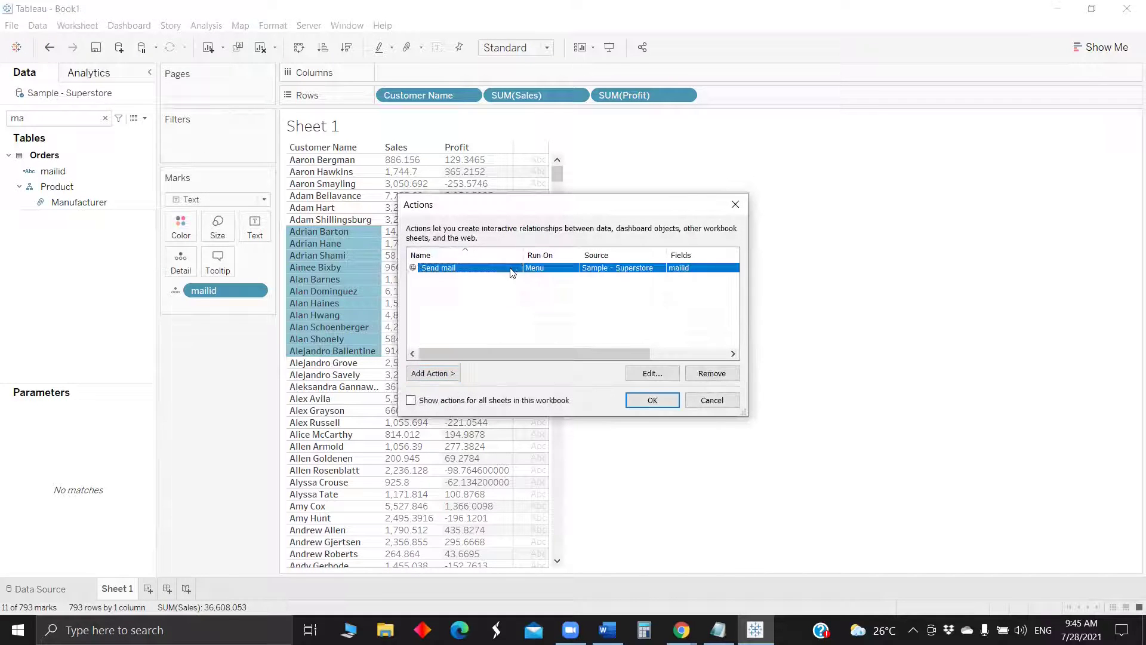
left_click(654, 371)
left_click(491, 307)
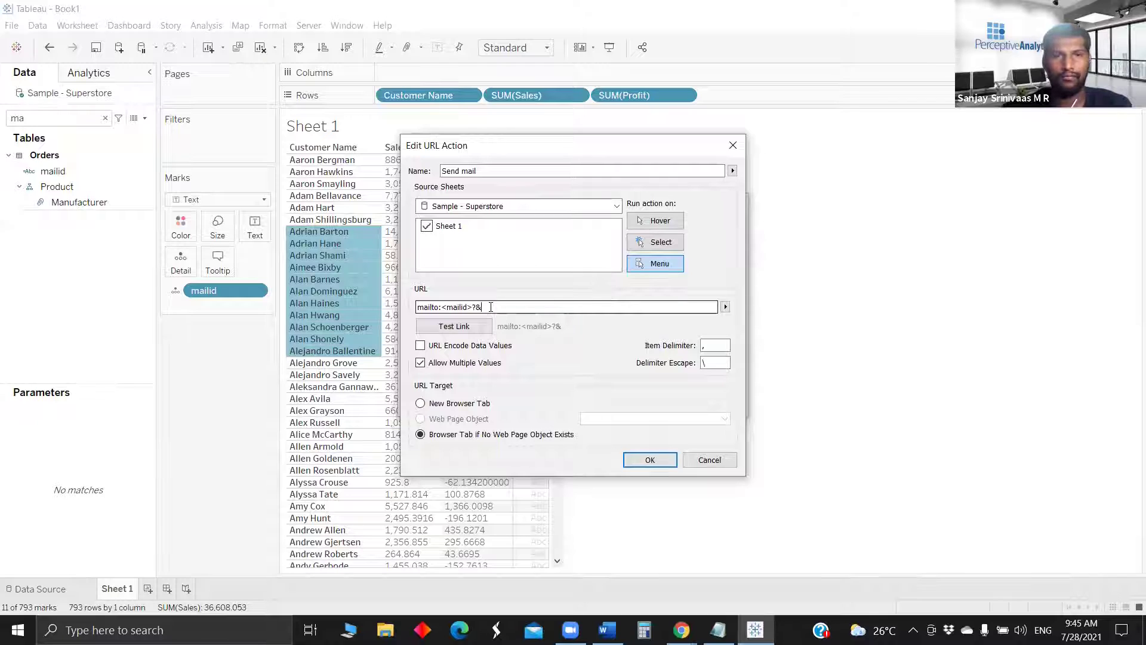
type("subject")
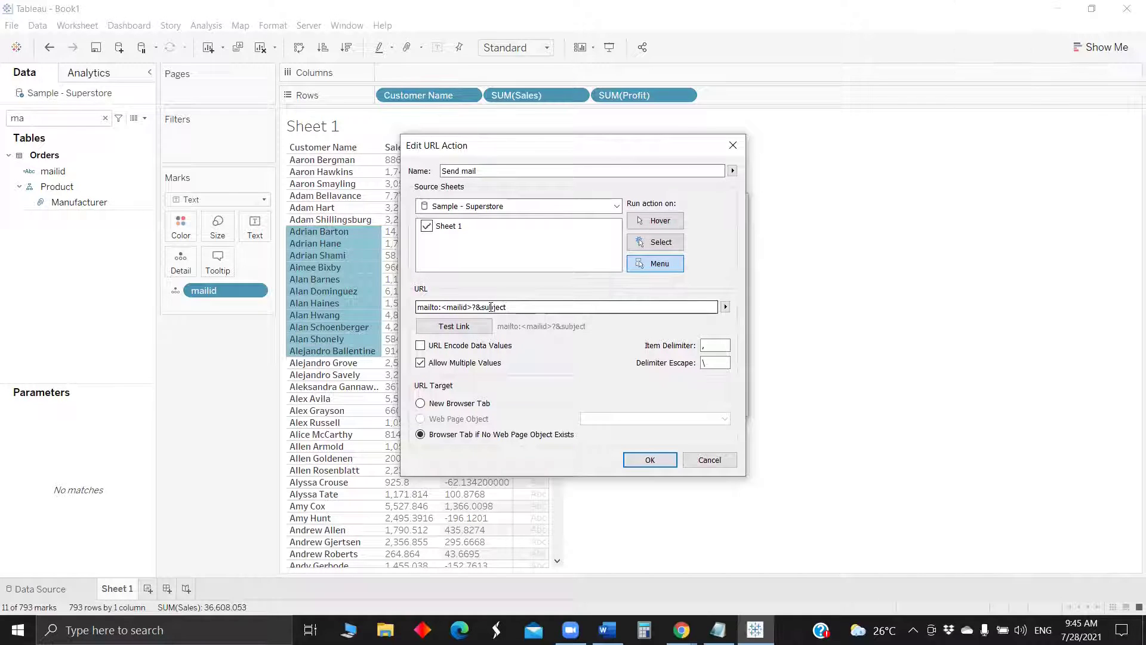
type("=Sales%20and%20profit")
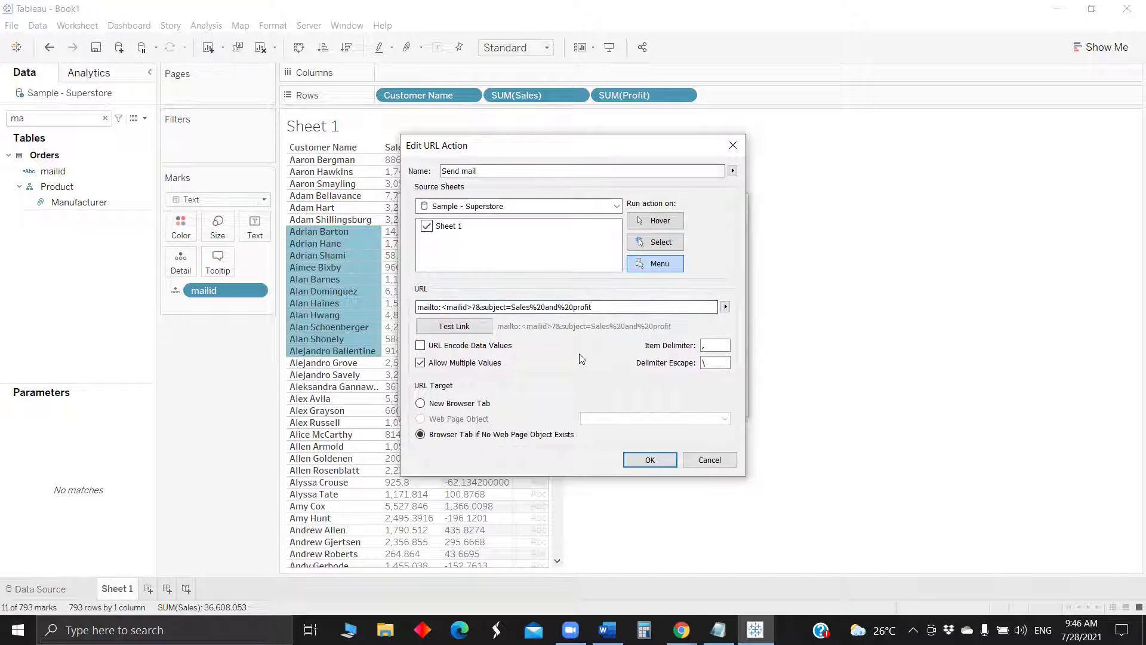
left_click(473, 327)
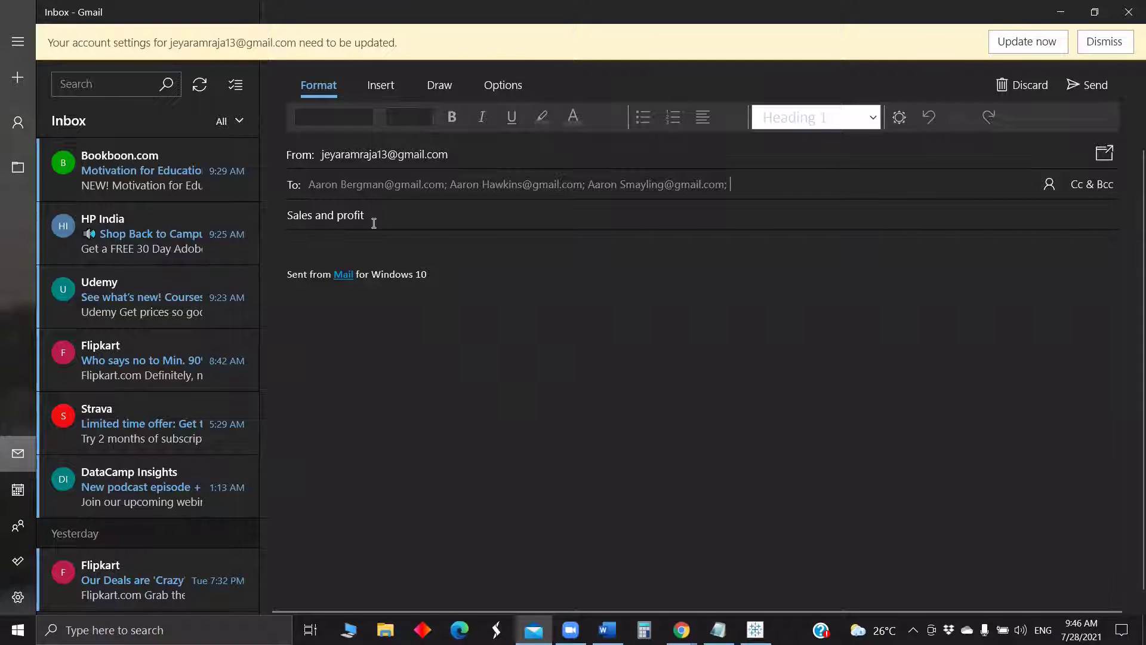
left_click(1060, 11)
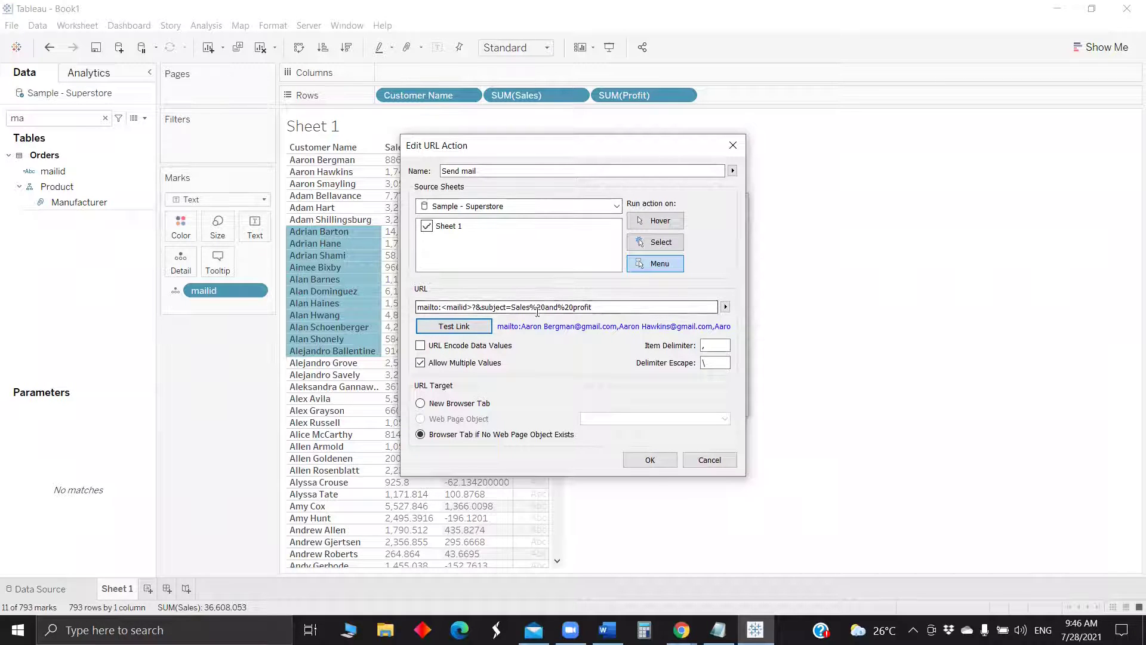
Step: Insert the Sales field as <sum(Sales)> directly after the word Sales in the mailto URL's subject
left_click(531, 307)
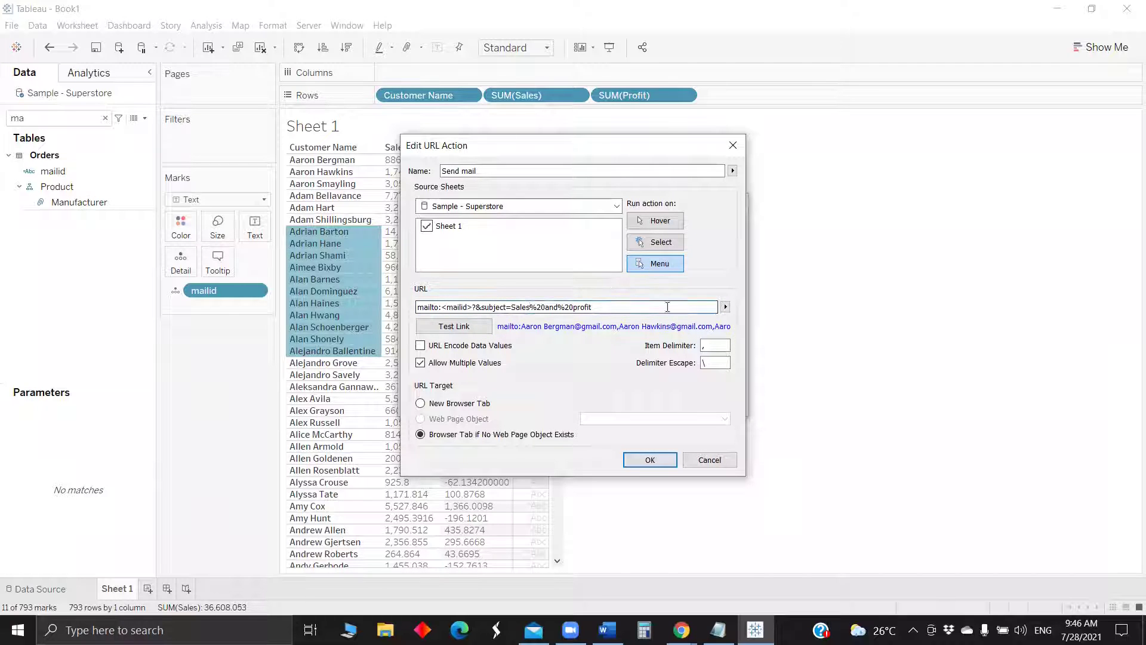
left_click(725, 307)
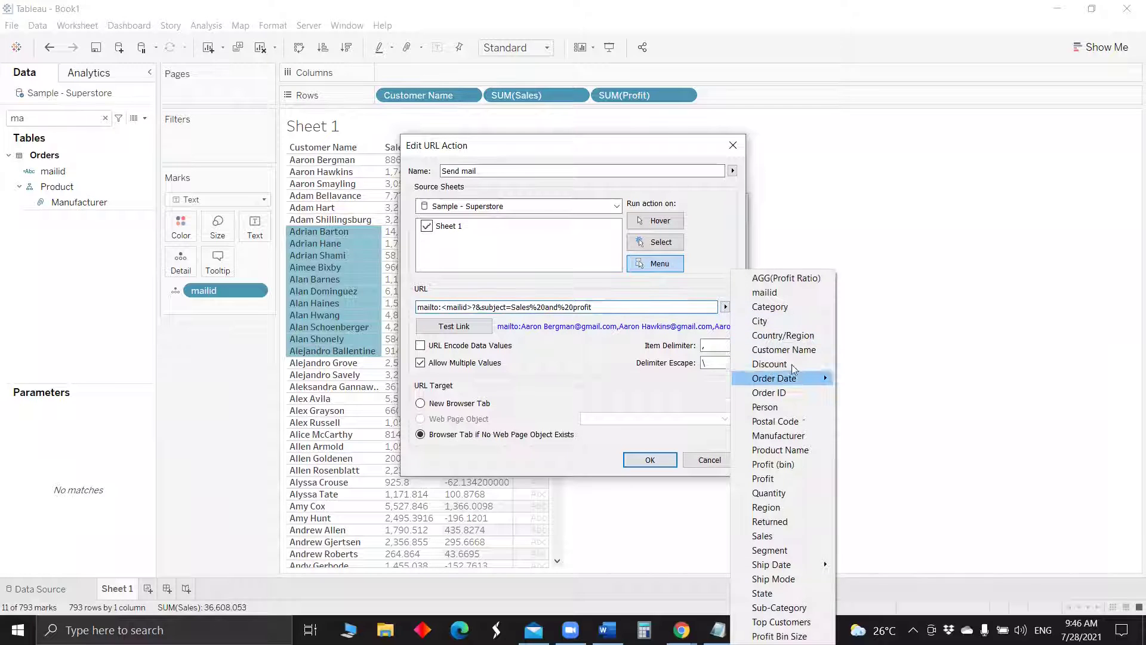
left_click(787, 536)
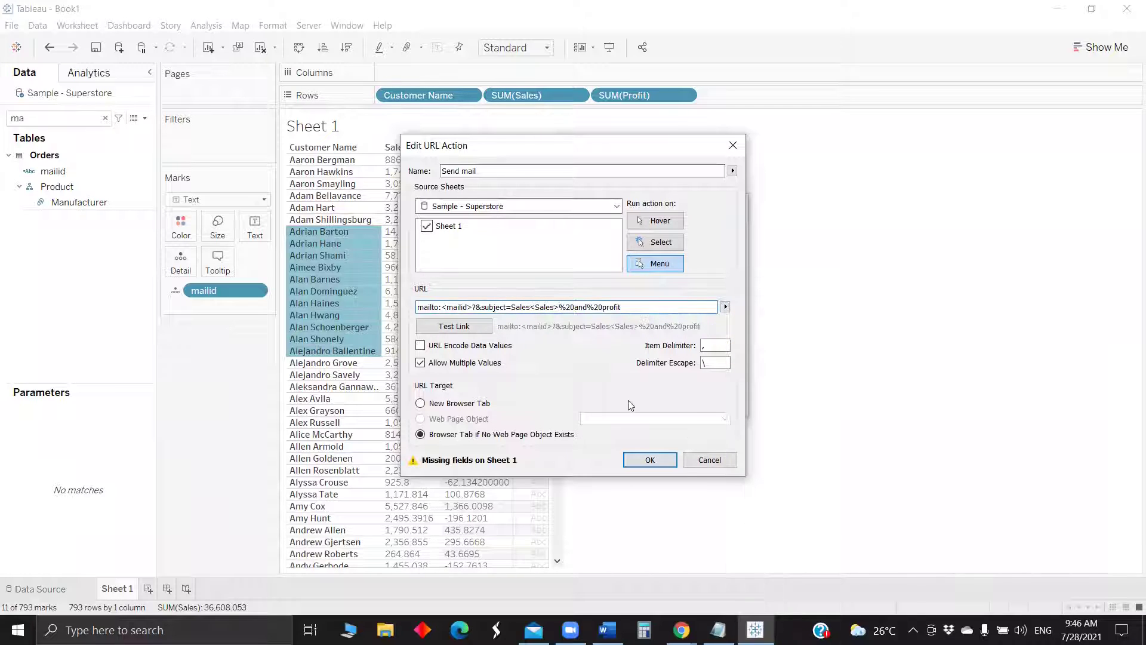
left_click(535, 307)
type("sum(")
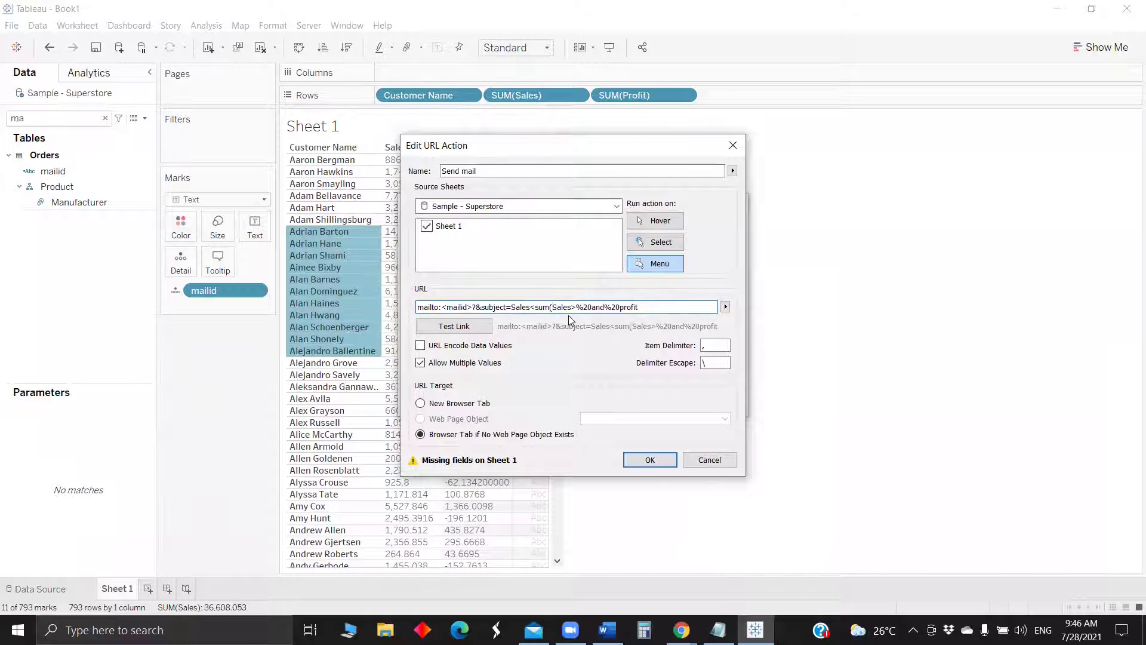
type(")")
type(")")
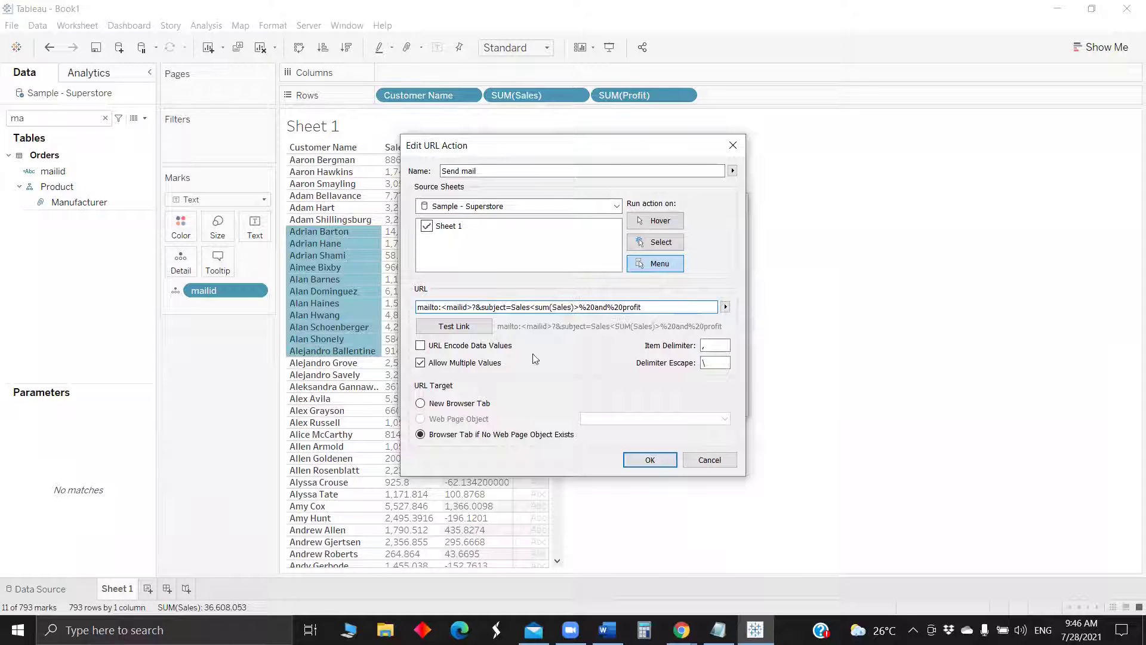
Step: Try to test the mailto link, cancel the processing request, and try to close the Tableau window
left_click(452, 325)
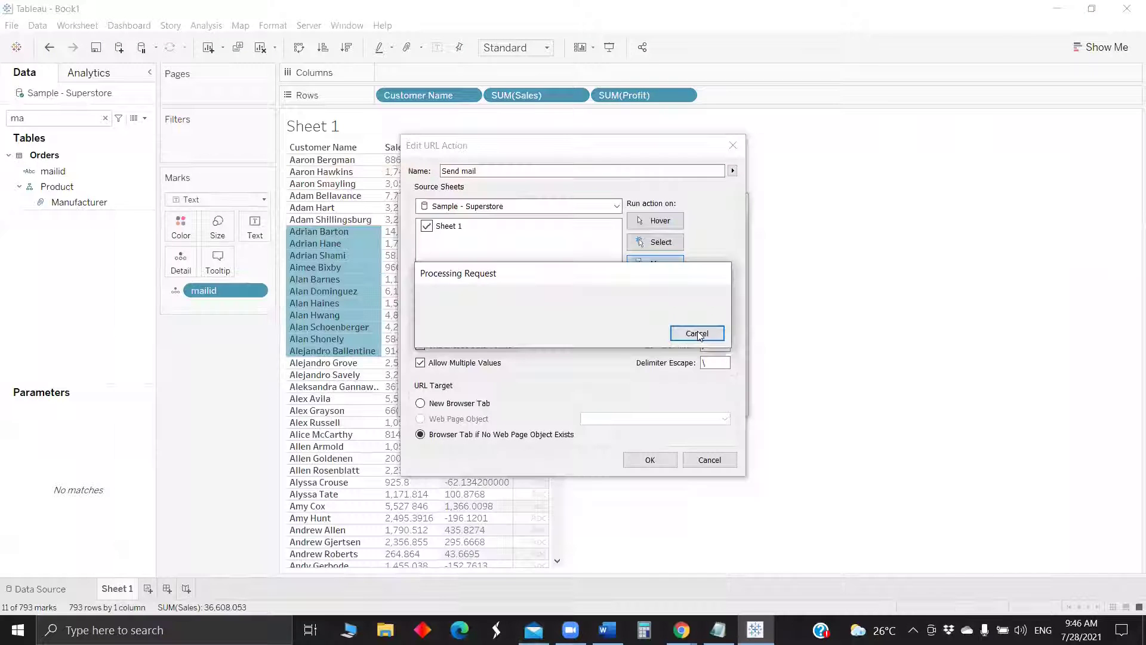
left_click(677, 334)
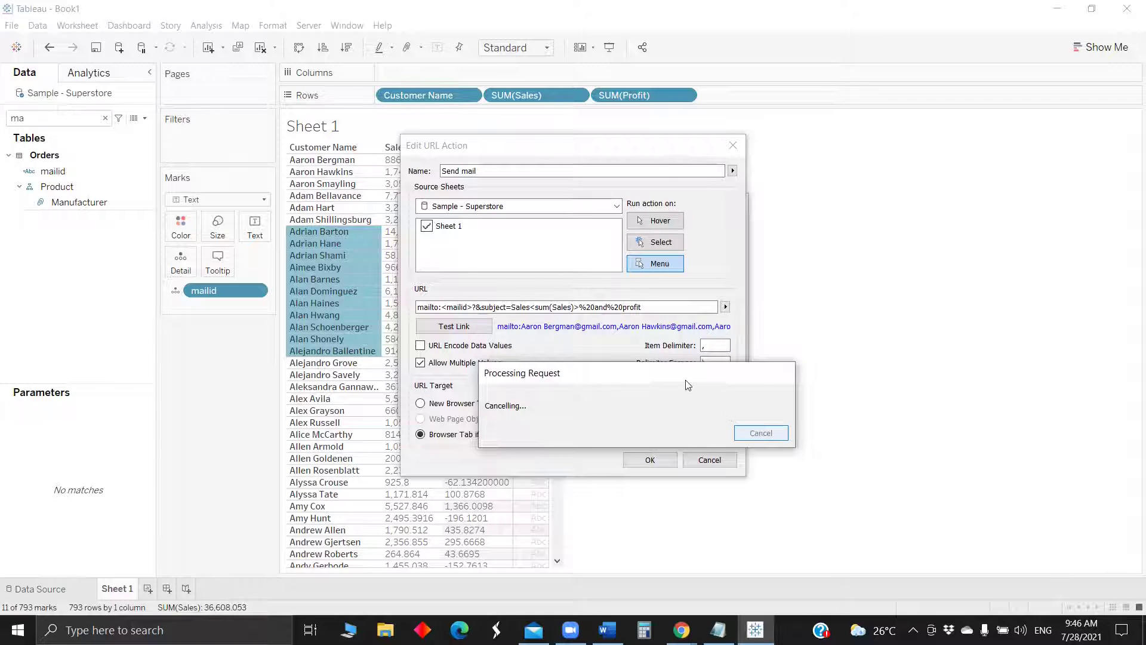
left_click_drag(685, 380, 685, 359)
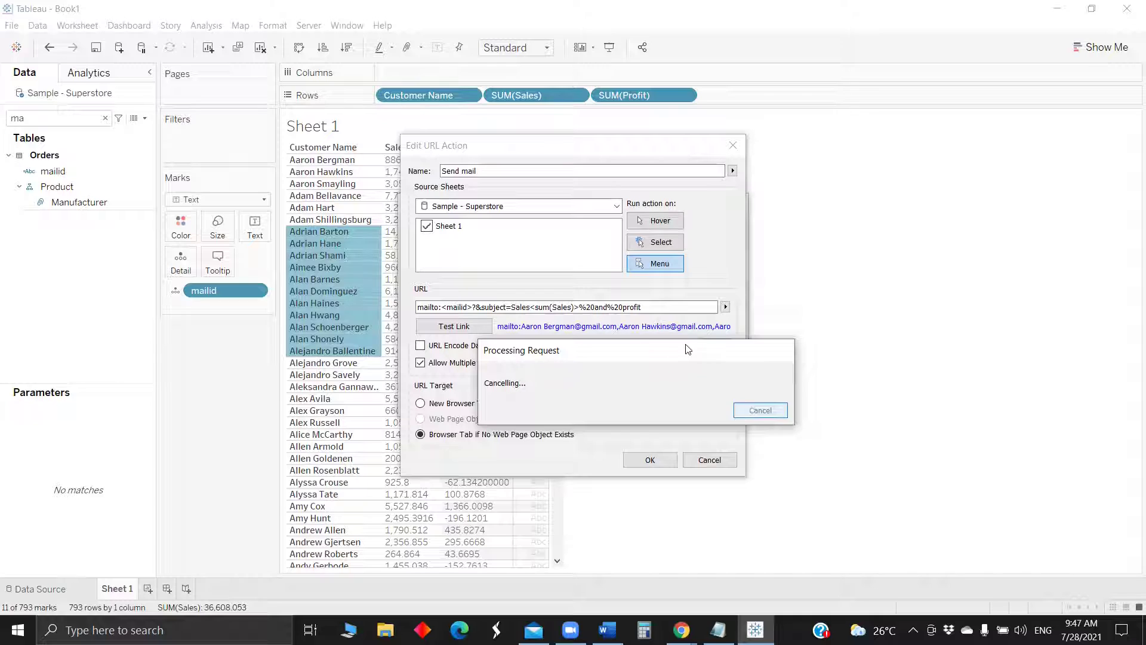
left_click_drag(688, 349, 676, 315)
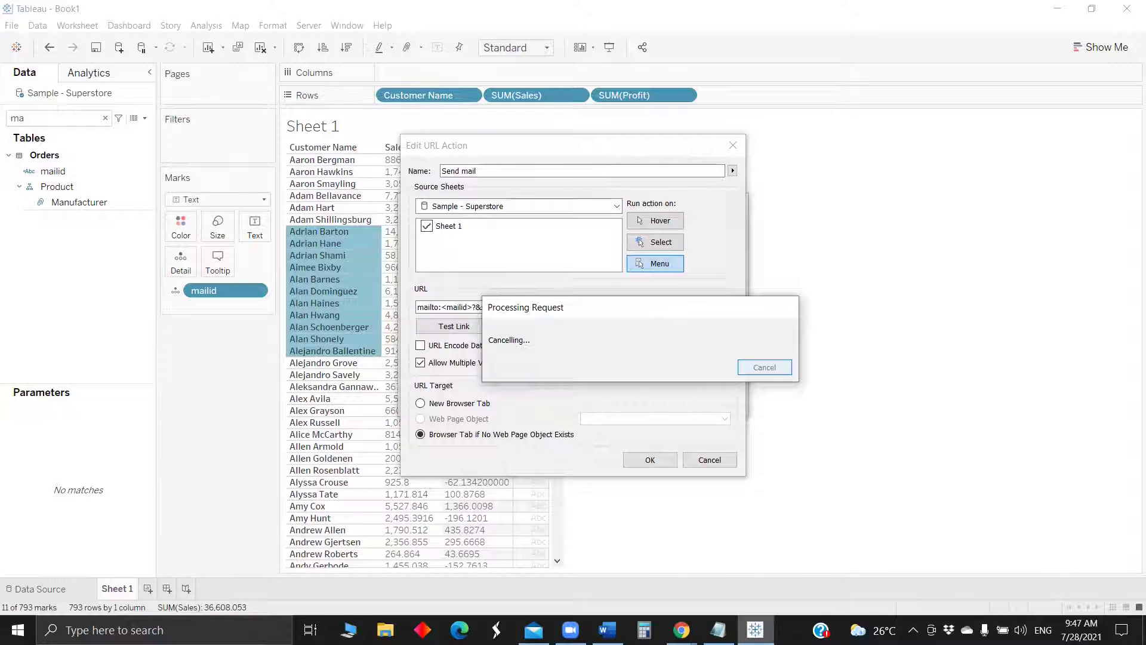
right_click(755, 629)
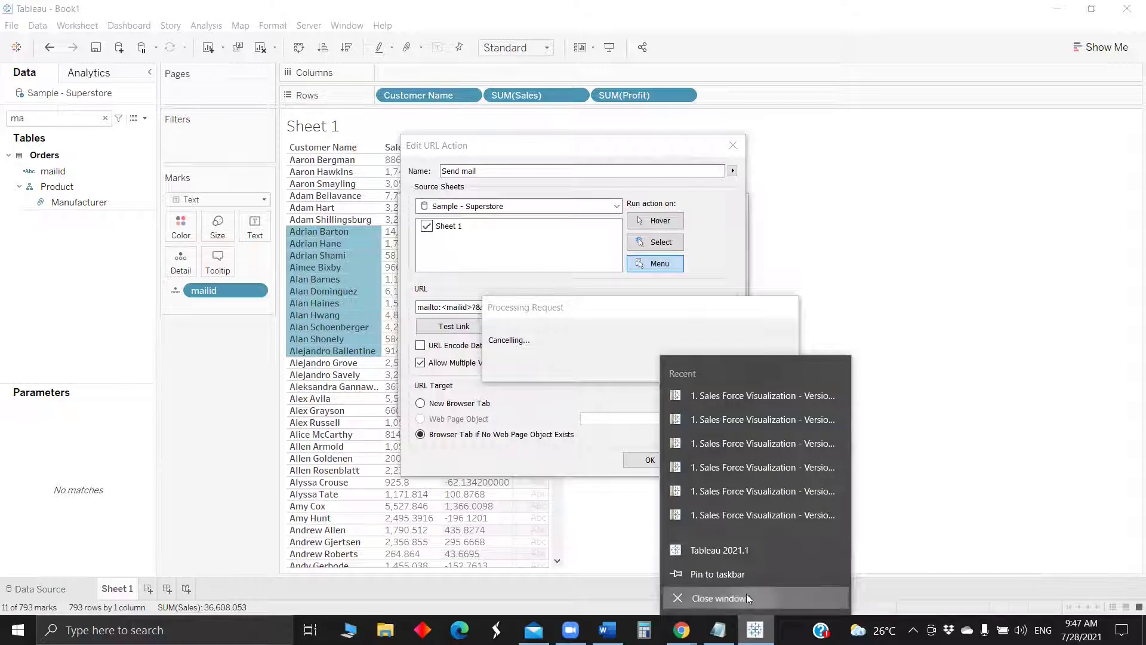
left_click(746, 594)
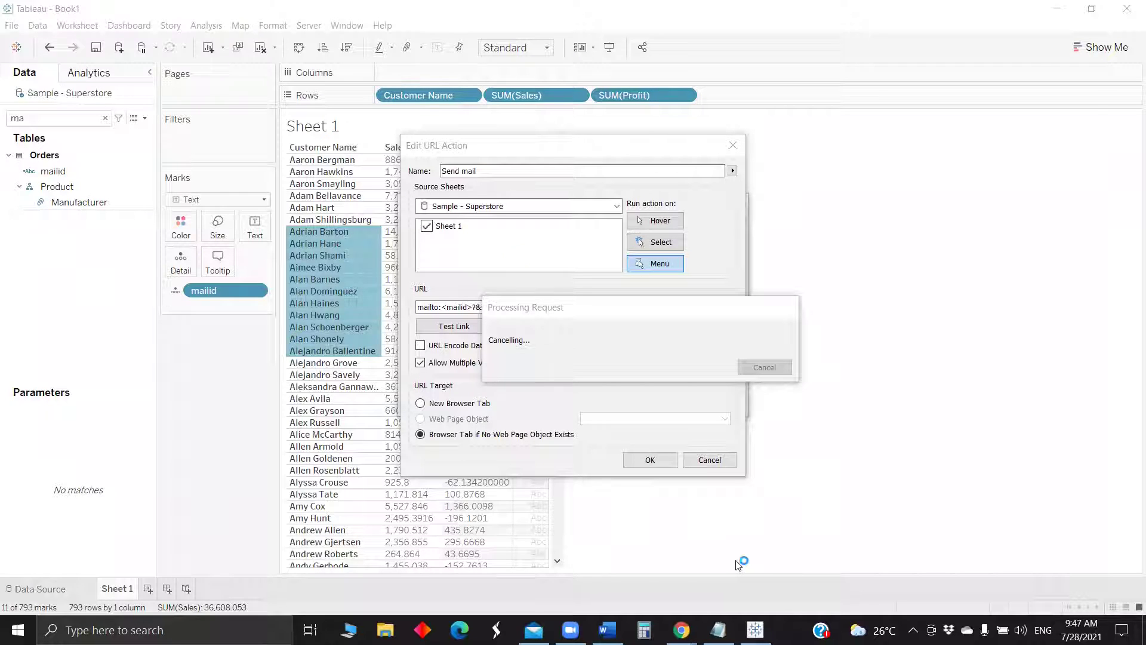
Step: End the Tableau process in Task Manager and minimize the Task Manager window
key("ctrl+shift+Escape")
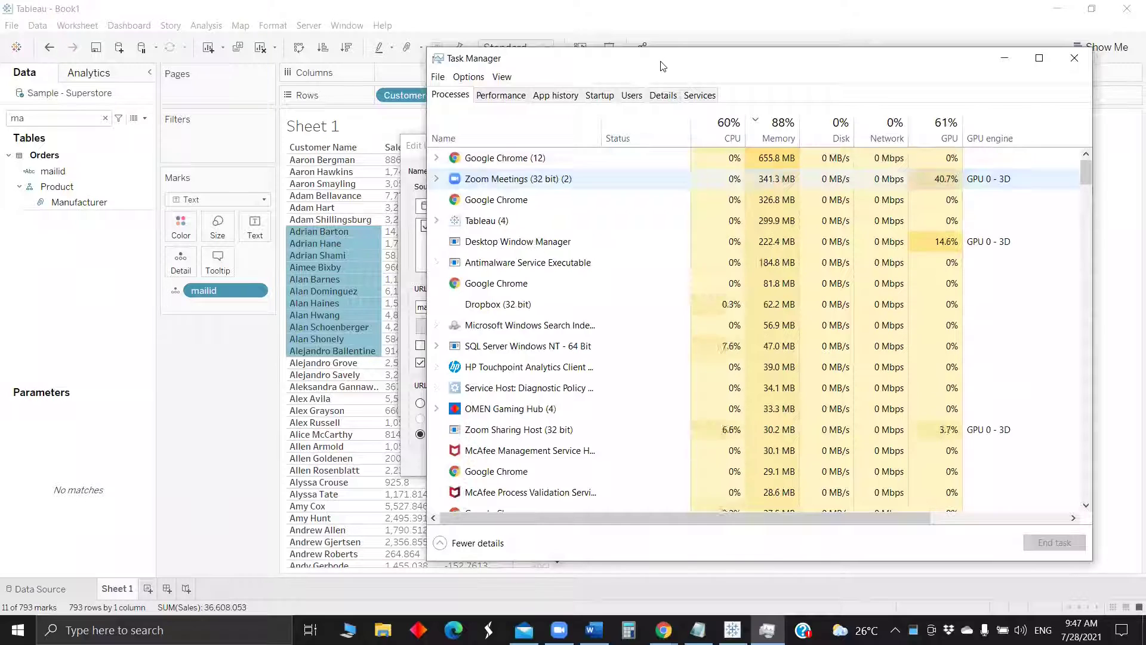
left_click_drag(647, 60, 359, 58)
left_click(248, 241)
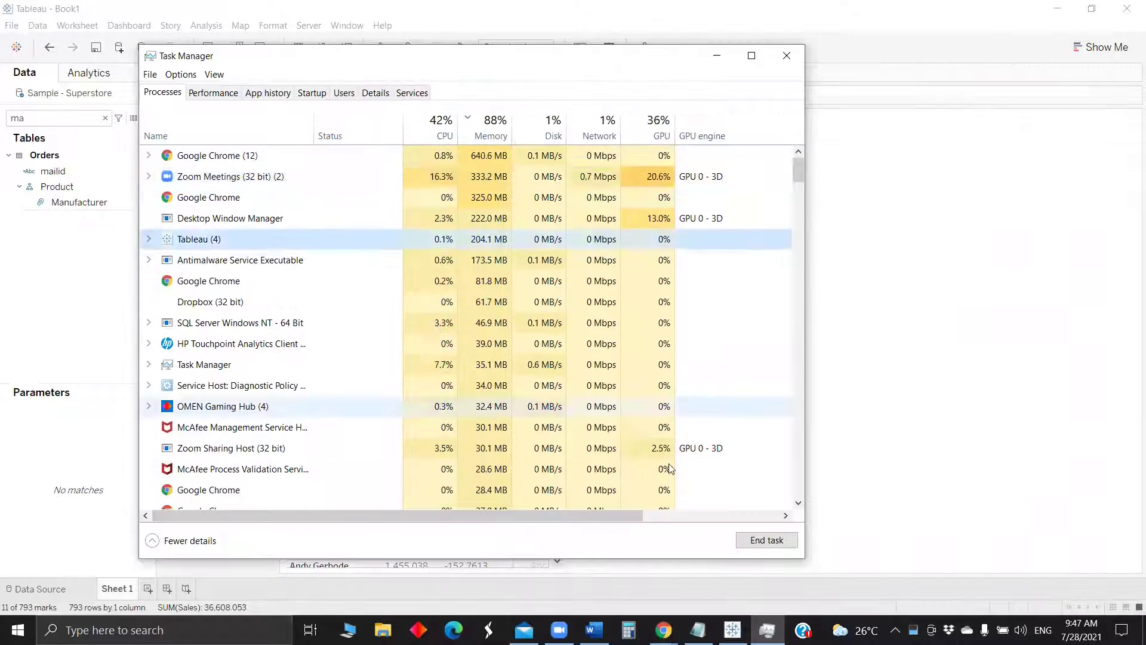
left_click(764, 538)
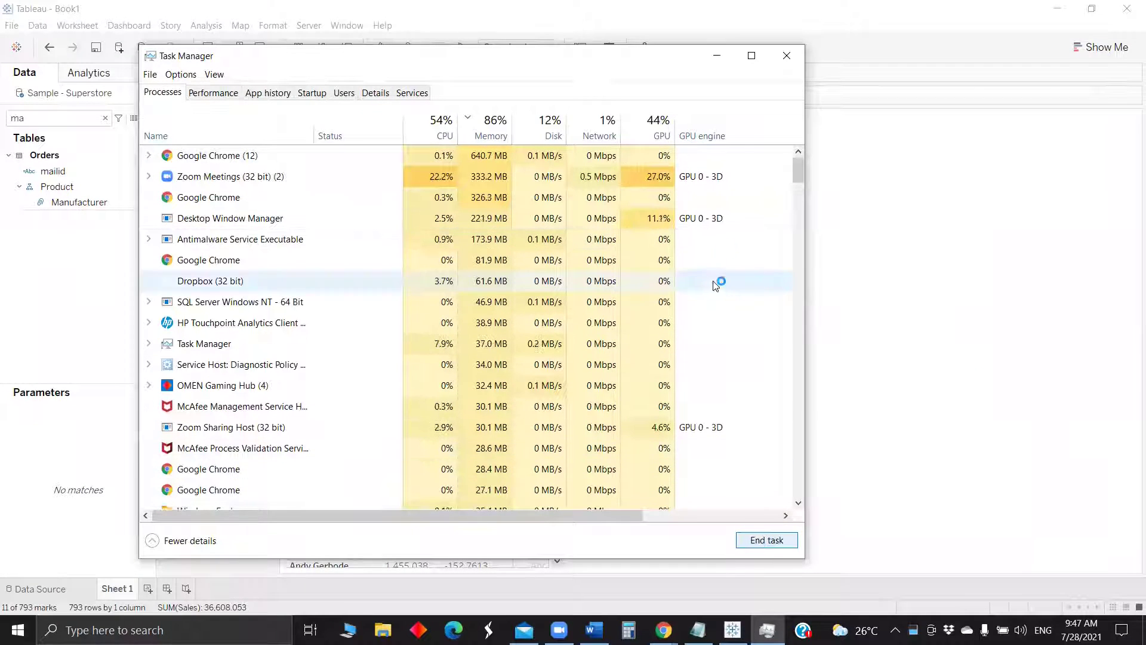
left_click(717, 56)
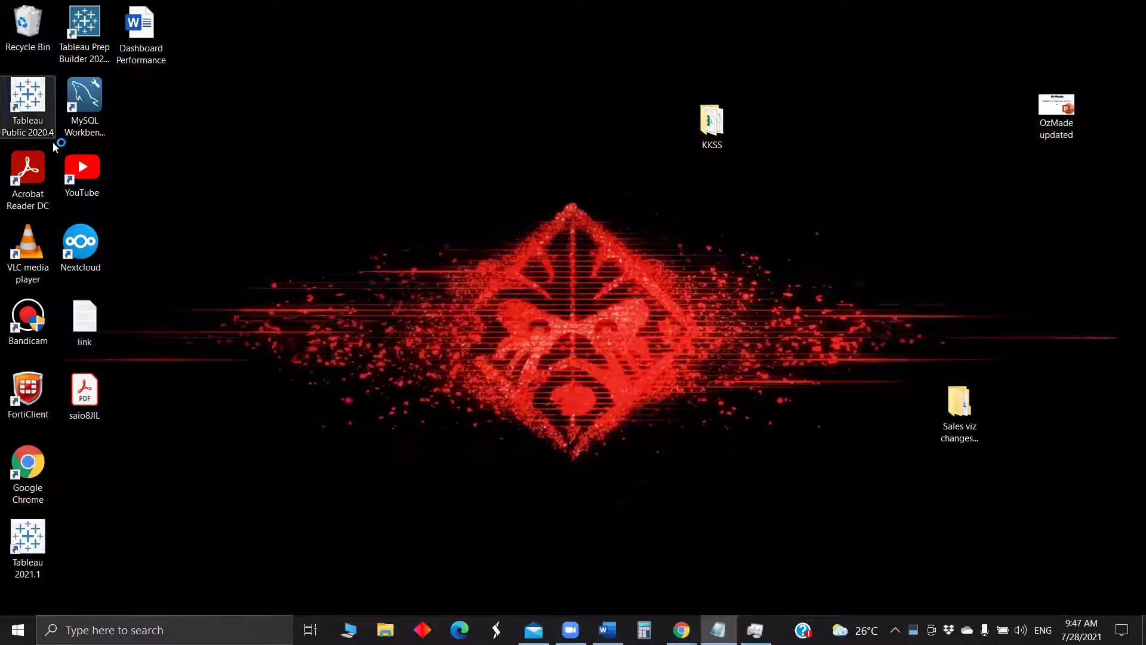
Step: Restart Tableau 2021.1 and open the most recent recovered copy of Book1
left_click(28, 543)
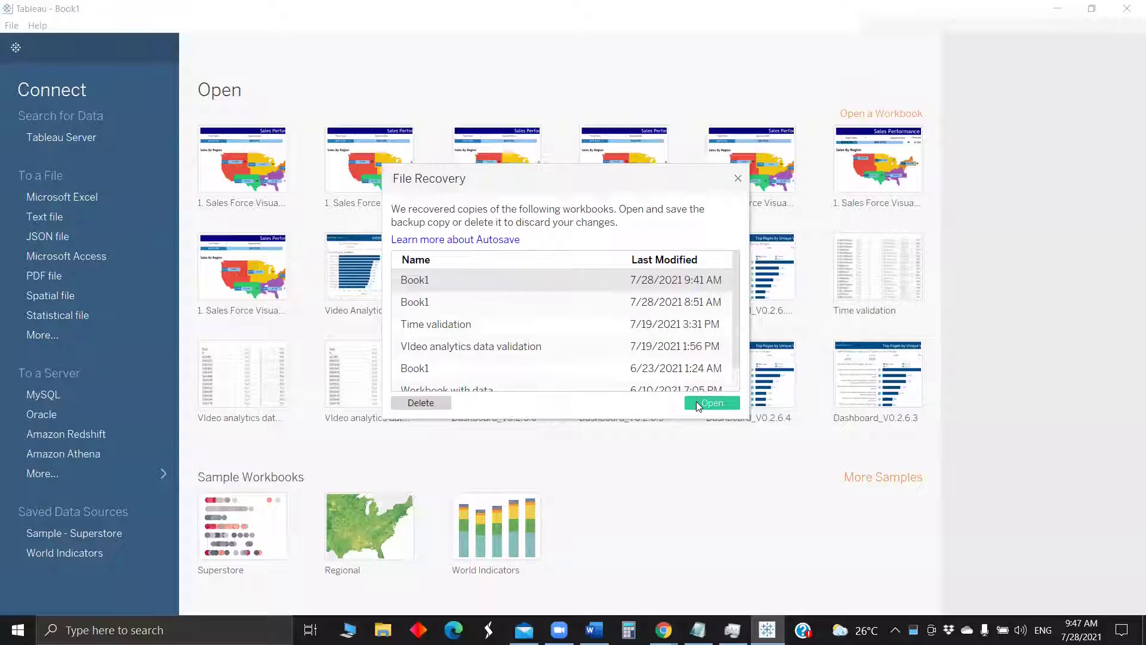
left_click(699, 405)
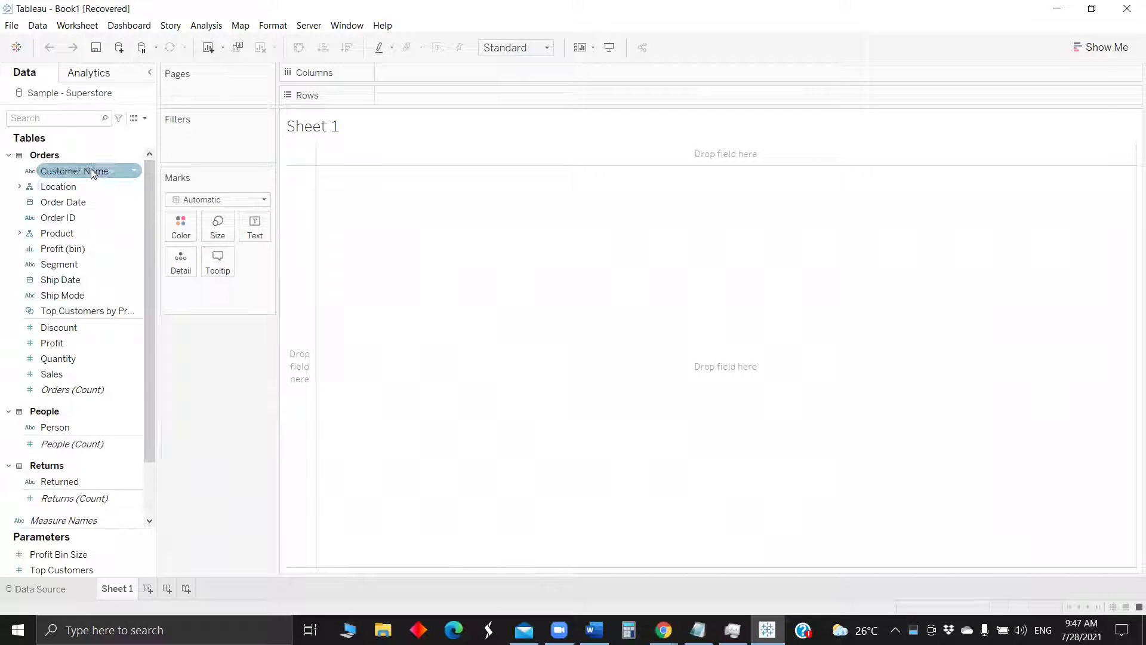
Step: Add Customer Name and Sales to the rows and convert SUM(Sales) to discrete
left_click_drag(99, 173, 418, 97)
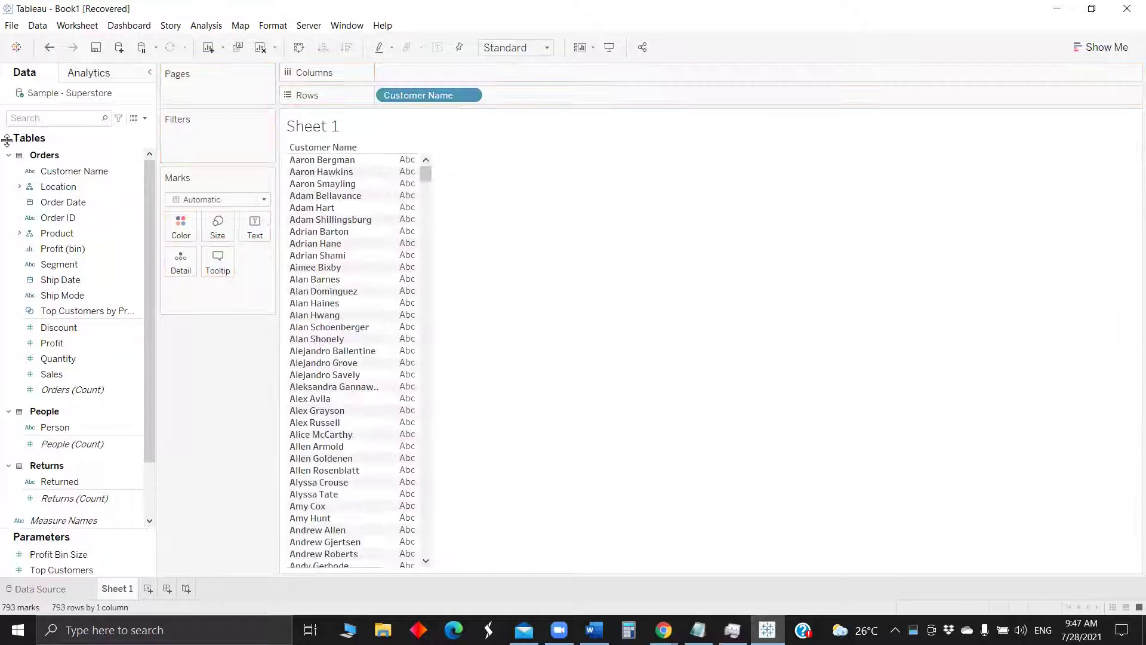
type("sa")
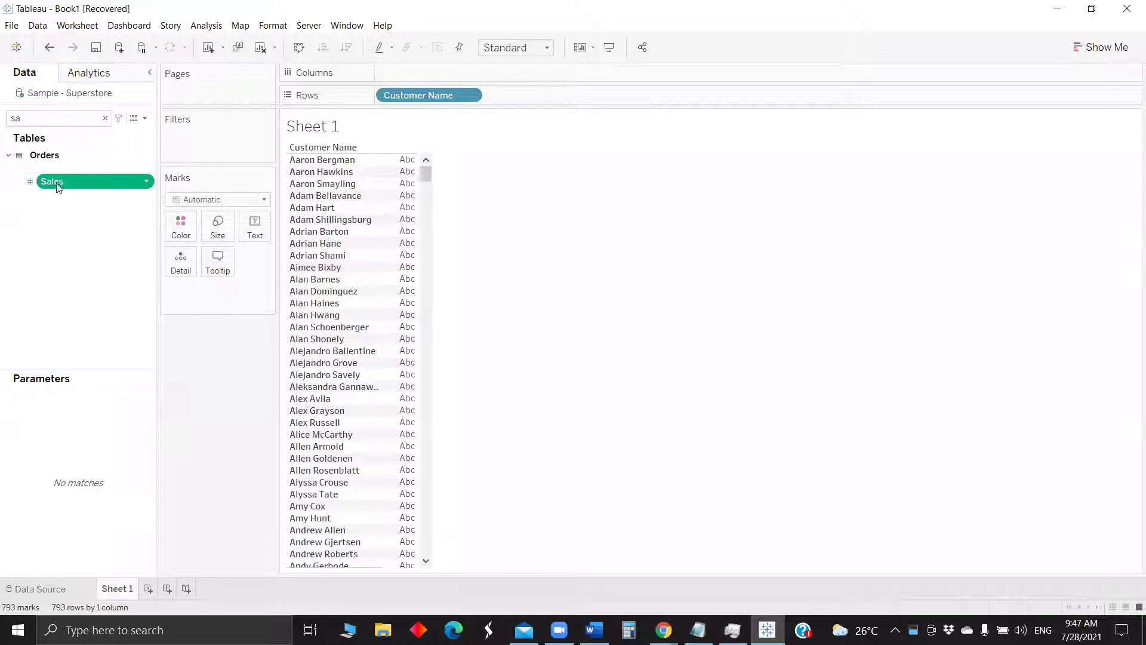
left_click_drag(110, 175, 500, 102)
right_click(552, 98)
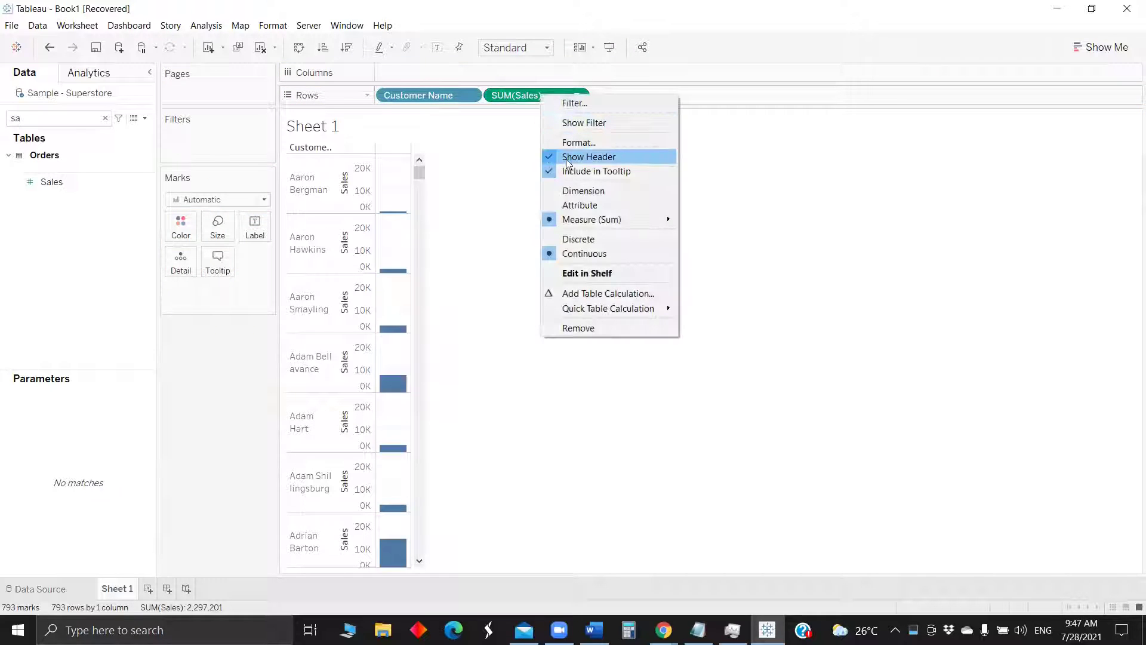
left_click(591, 238)
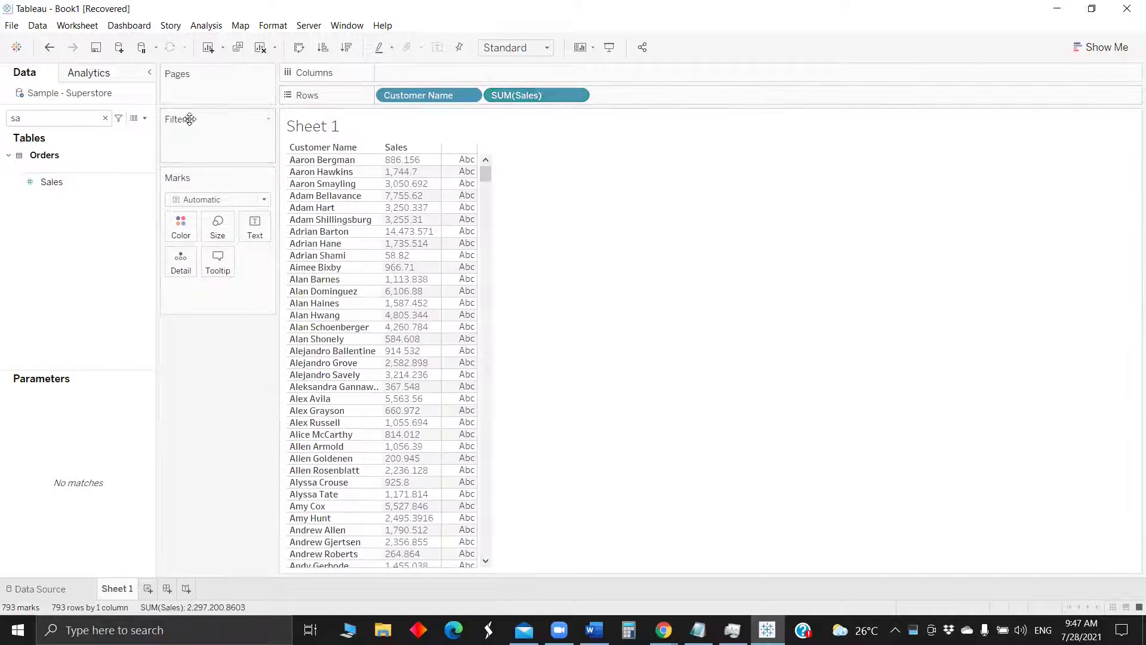
Step: Add Profit to the rows after SUM(Sales) and convert SUM(Profit) to discrete
key("BackSpace")
key("BackSpace")
type("pr")
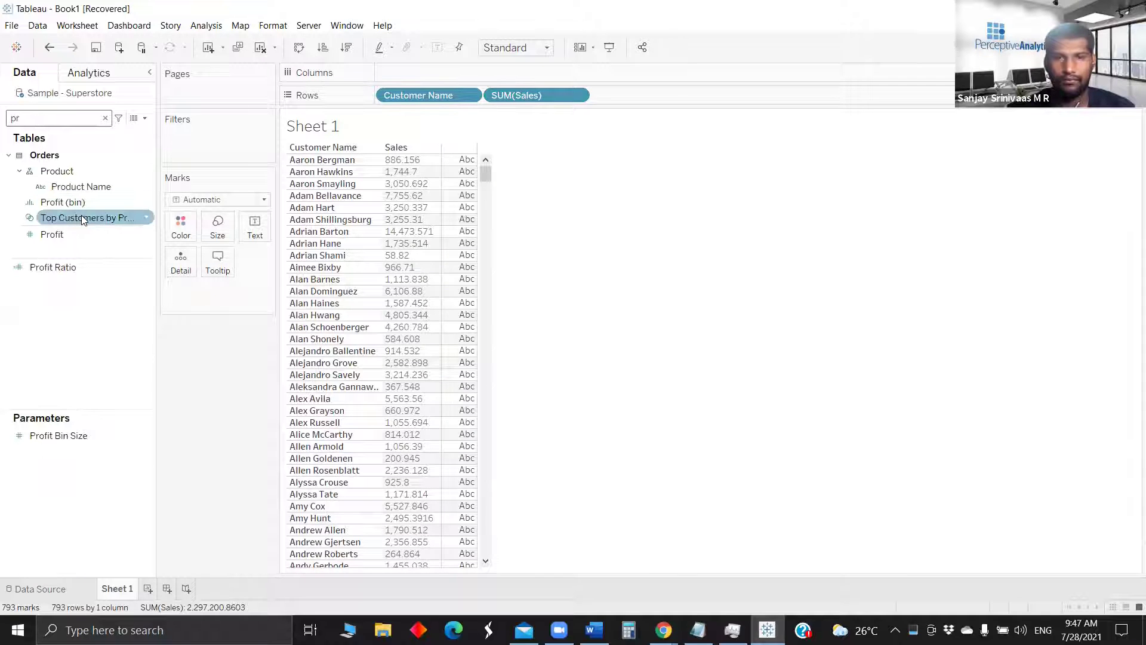
left_click_drag(47, 234, 682, 99)
right_click(627, 99)
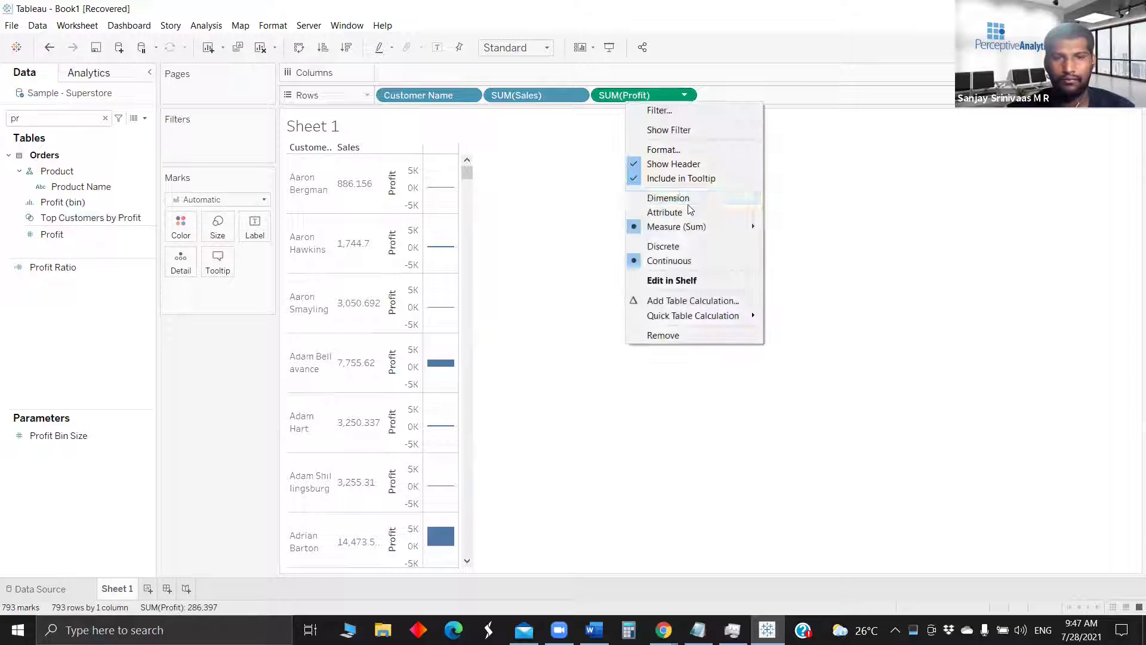
left_click(706, 250)
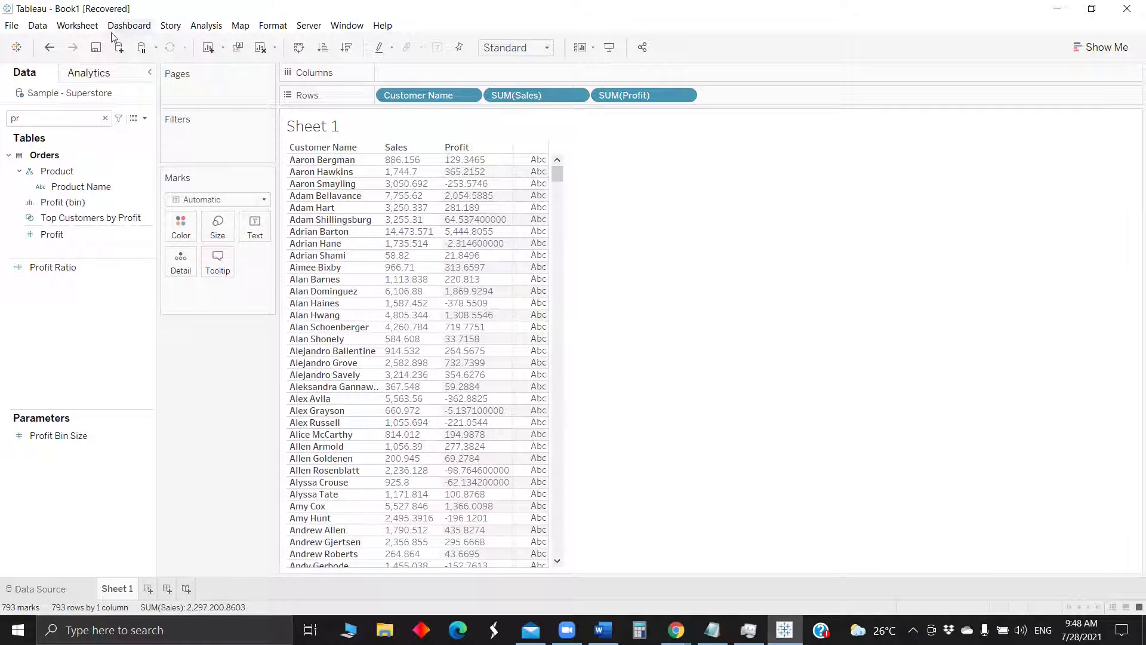
Step: Add a Go to URL action with the URL "mailto: <customer name>?&subject=Sales%20and%20profit%20Details&body=Sales<sum(Sales)>%20 and%20profit" and try to save it
left_click(72, 27)
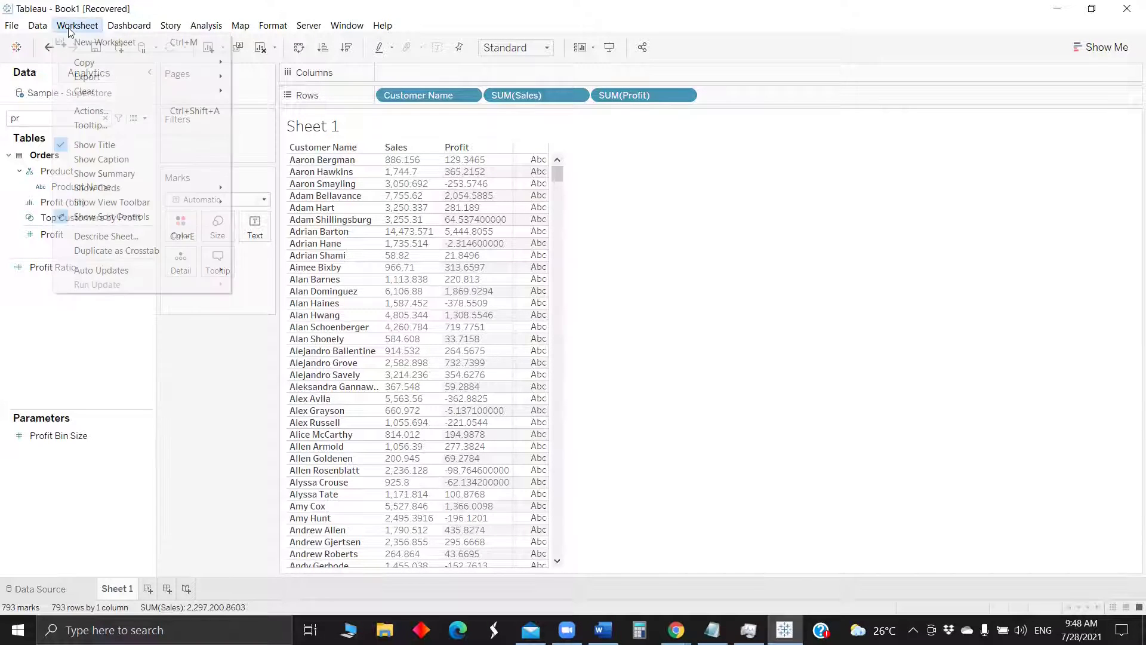
left_click(122, 109)
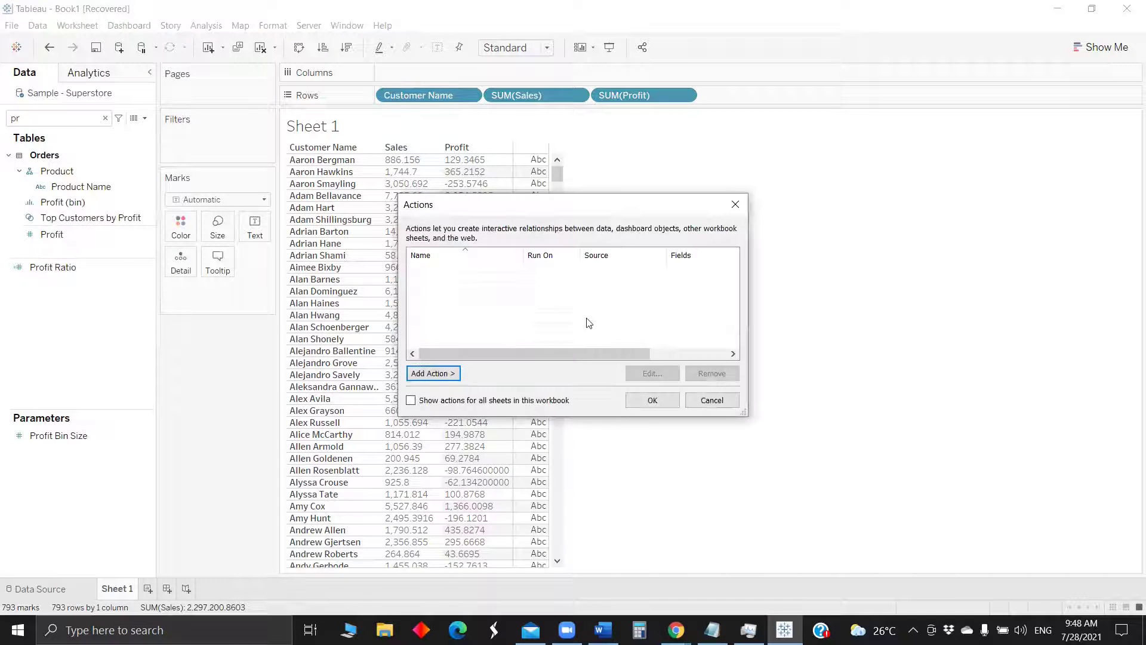
left_click(445, 373)
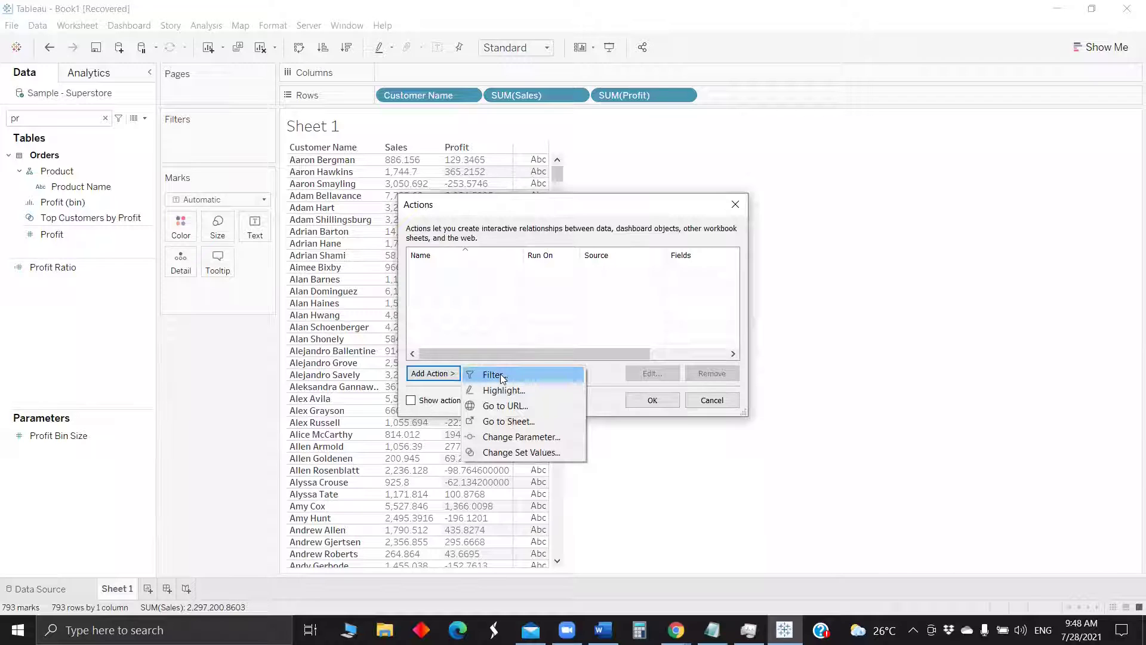
left_click(524, 407)
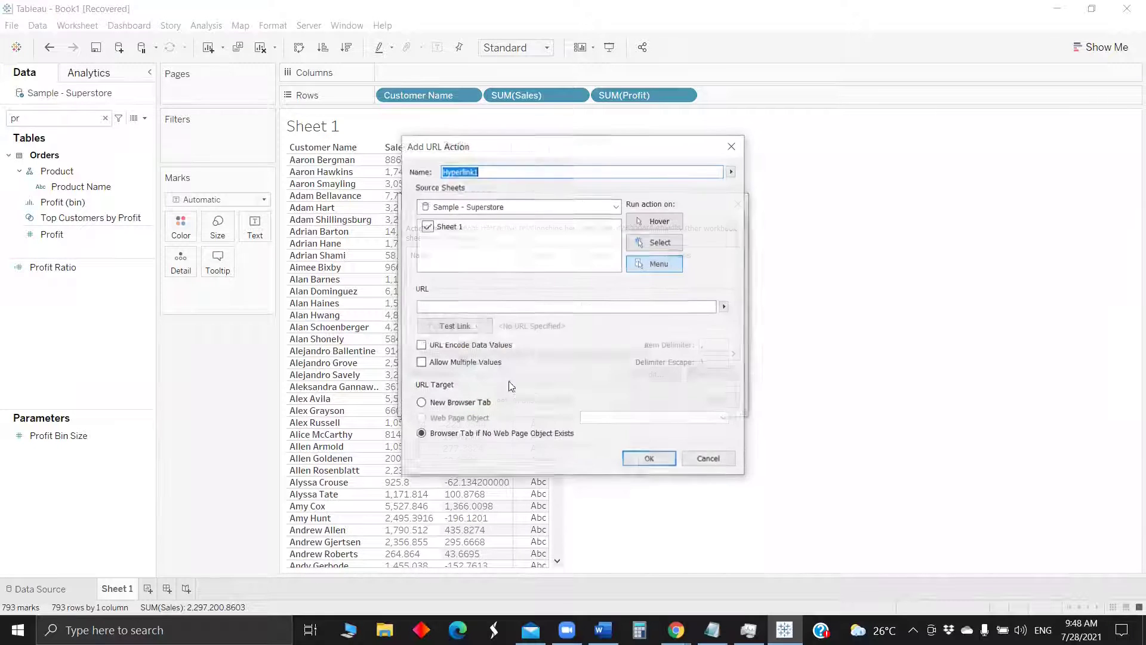
left_click(452, 308)
type("mailto: <customer name>?&subject=Sales%20and%20profit%20Details&body=Sales<sum(Sales)>%20 and%20profit")
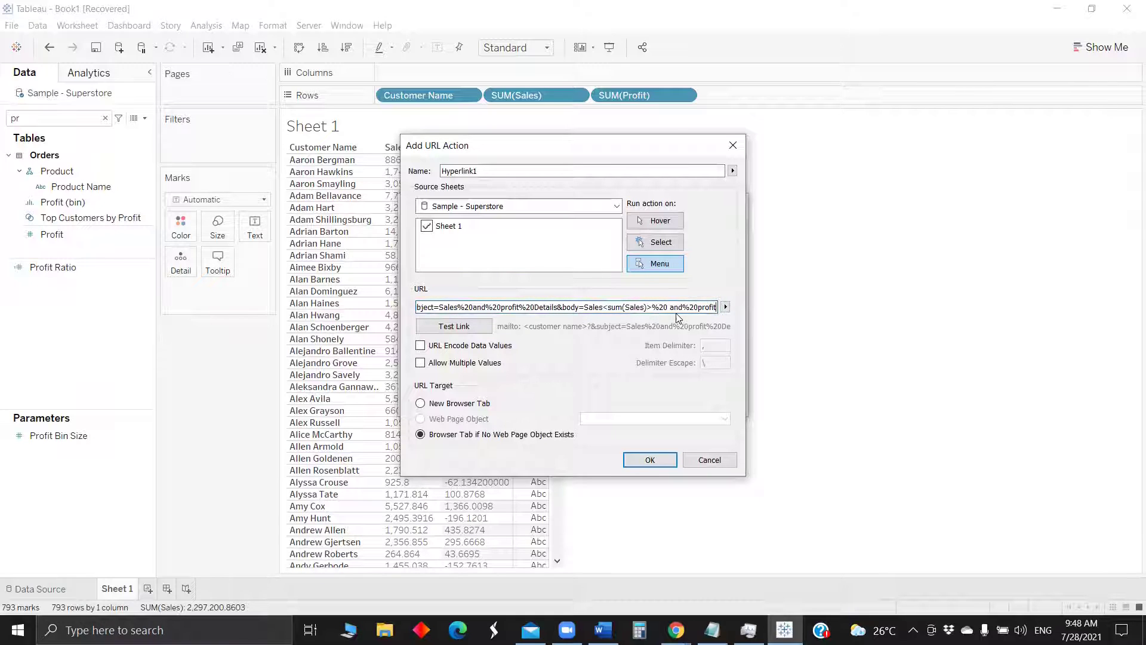
left_click(650, 460)
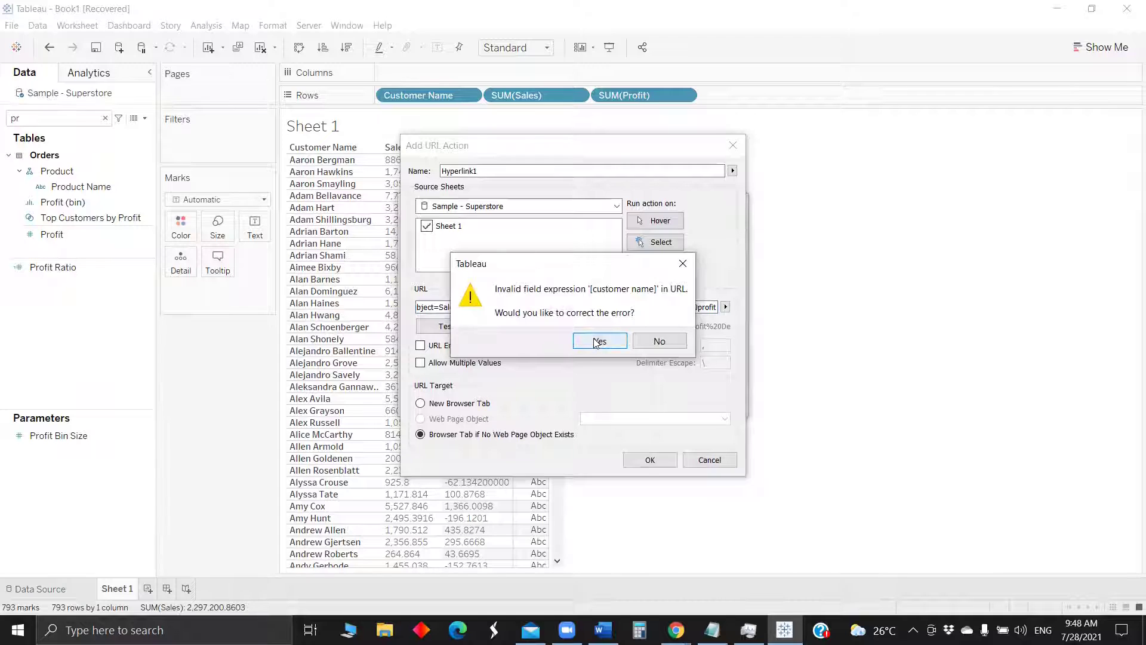
left_click(599, 341)
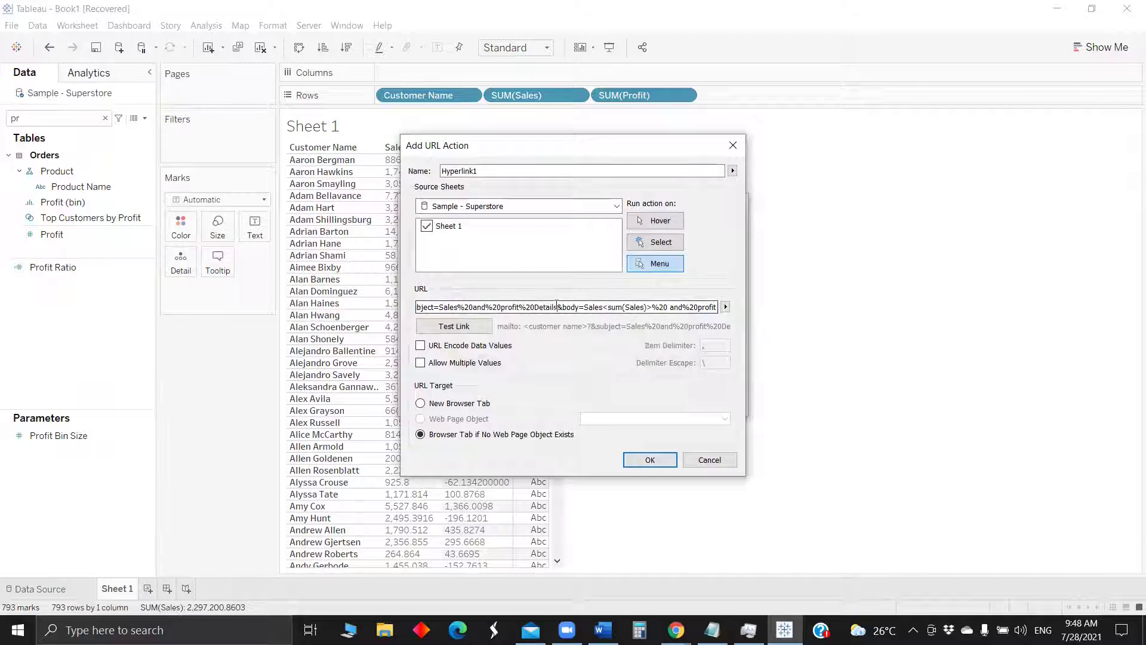
Step: Replace <customer name> in the action's URL with the Customer Name field and delete its opening angle bracket
key("Left")
key("Left")
key("Left")
key("Left")
key("Left")
key("Left")
key("Left")
key("Left")
key("Left")
key("Left")
key("Left")
key("Left")
key("Left")
key("Left")
key("Left")
key("Left")
key("Left")
key("Left")
key("Left")
key("Left")
left_click_drag(444, 307, 509, 306)
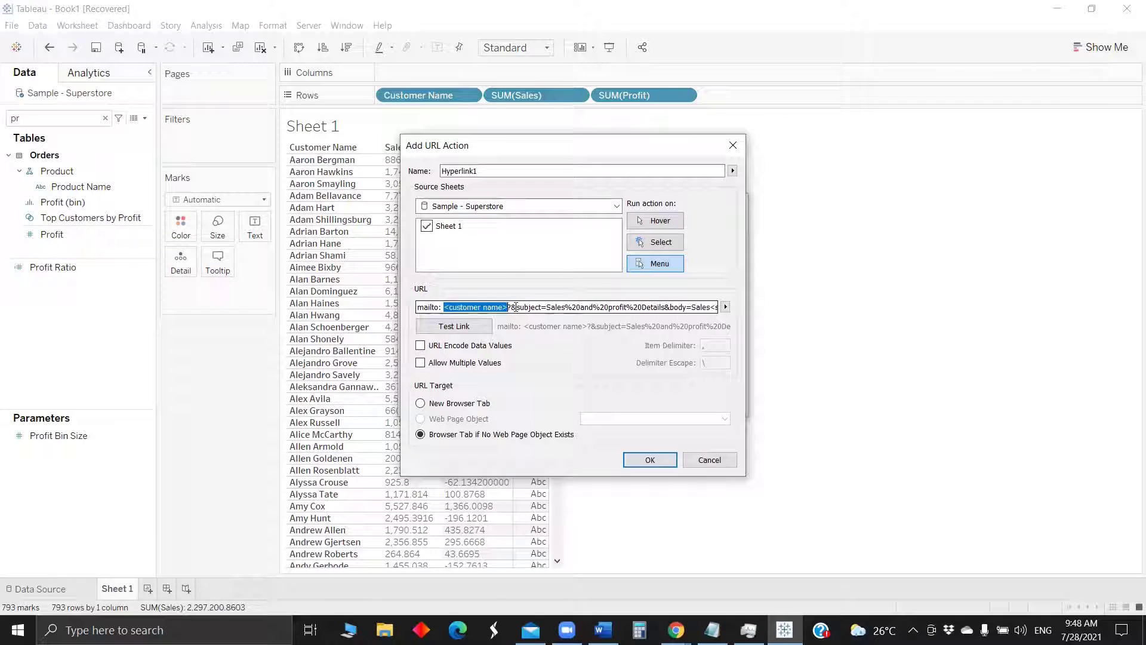
left_click(725, 306)
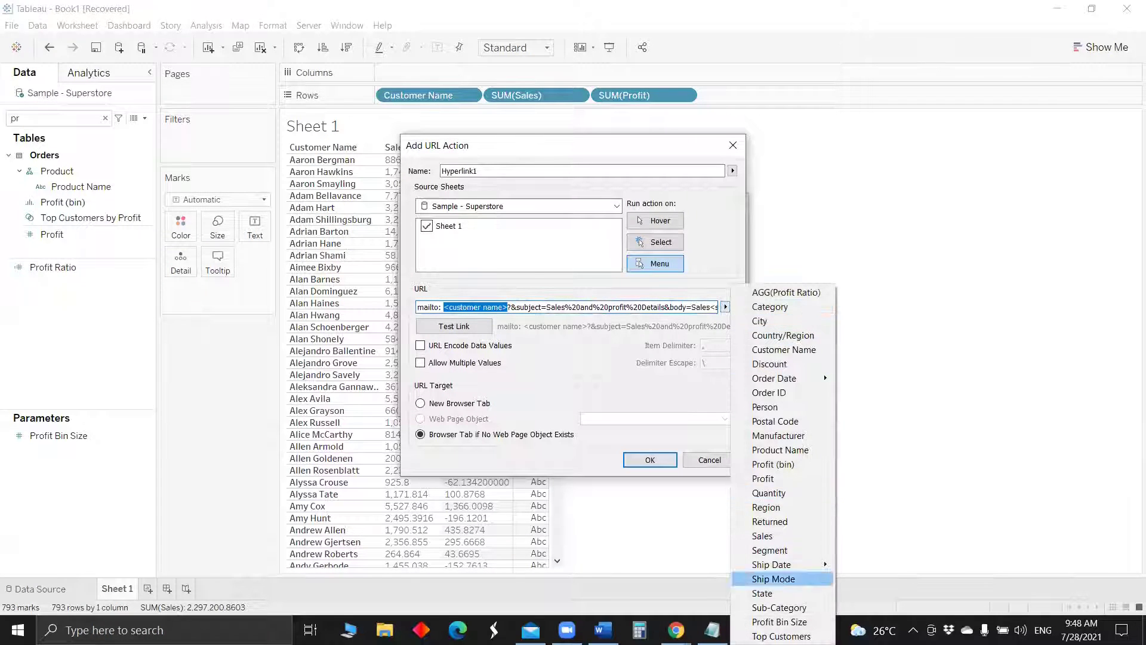
left_click(784, 350)
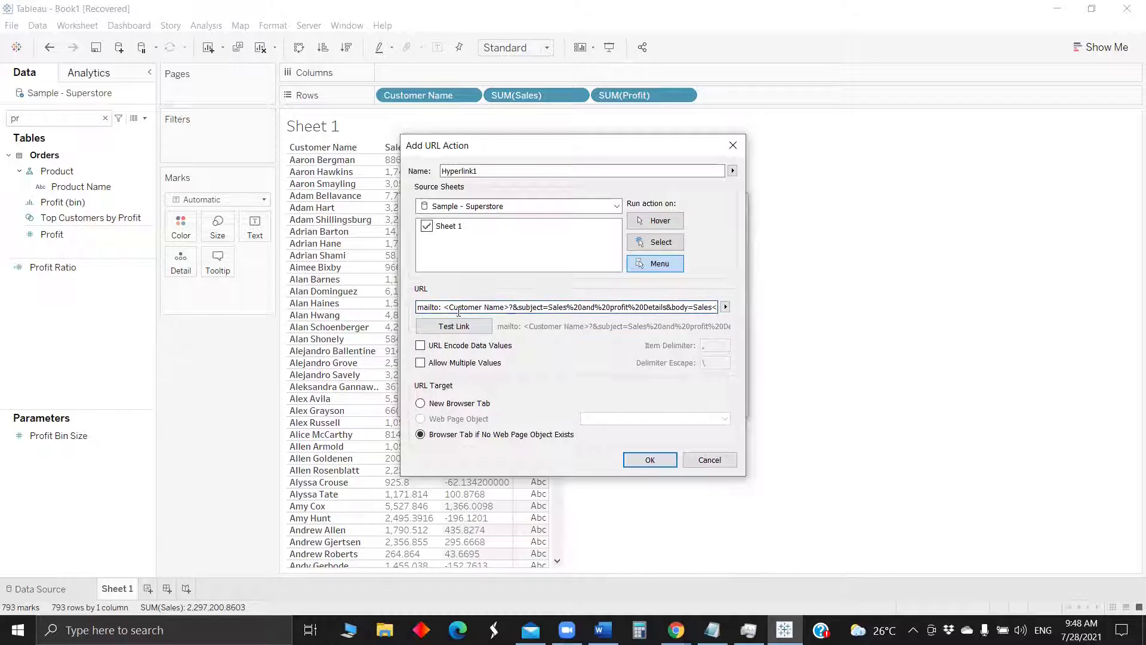
key("BackSpace")
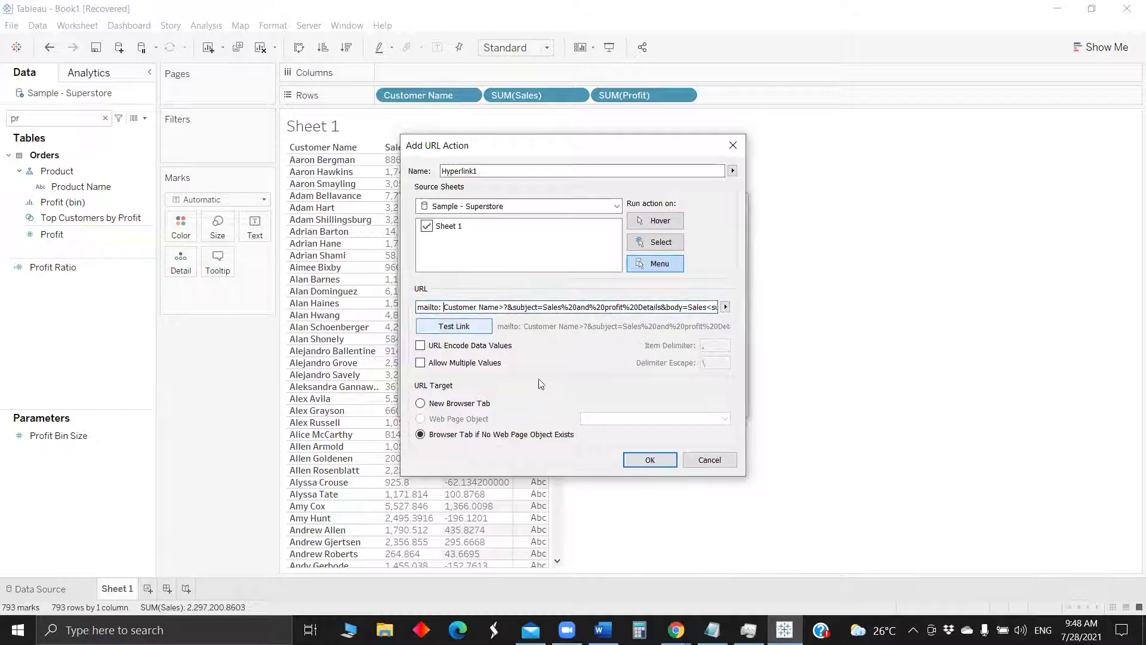
Step: Test the mailto link, save the URL action, and close the worksheet's actions list
left_click(458, 326)
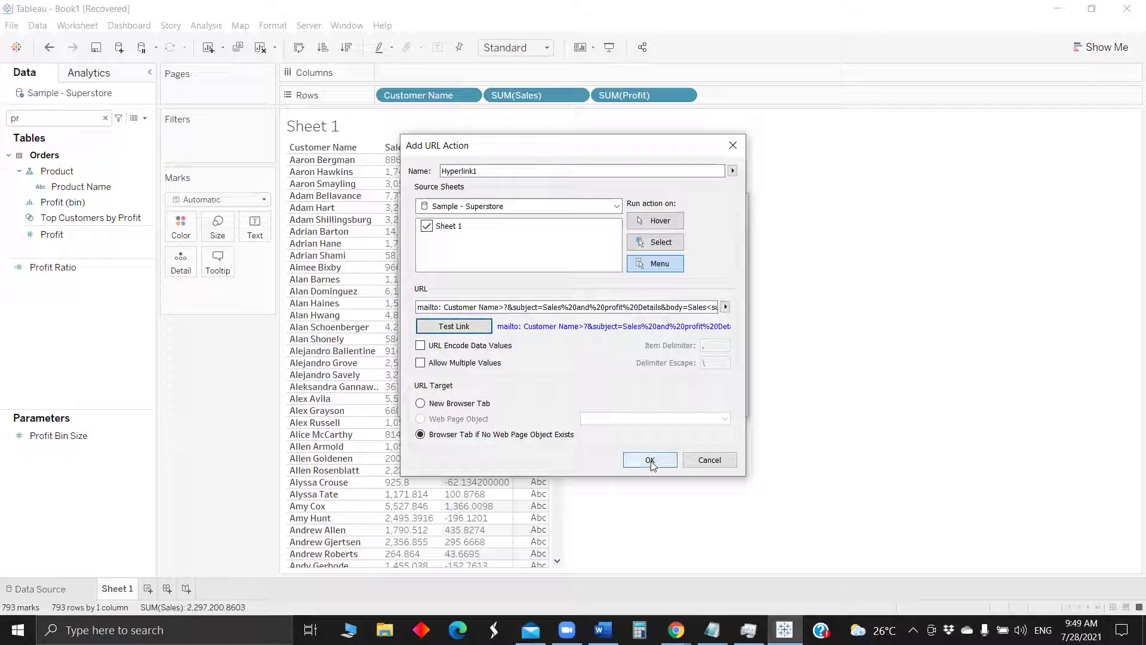
left_click(650, 461)
left_click(651, 400)
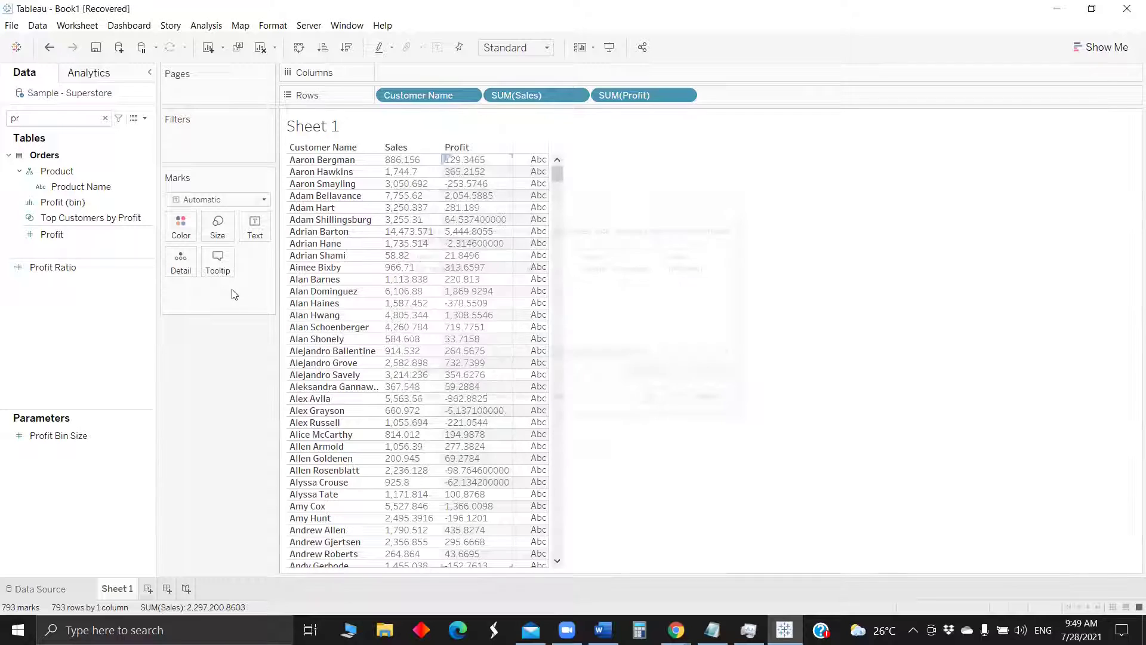
Step: Run the Hyperlink1 action from a customer's row, check the generated mail draft, and minimize the Mail window
left_click(302, 292)
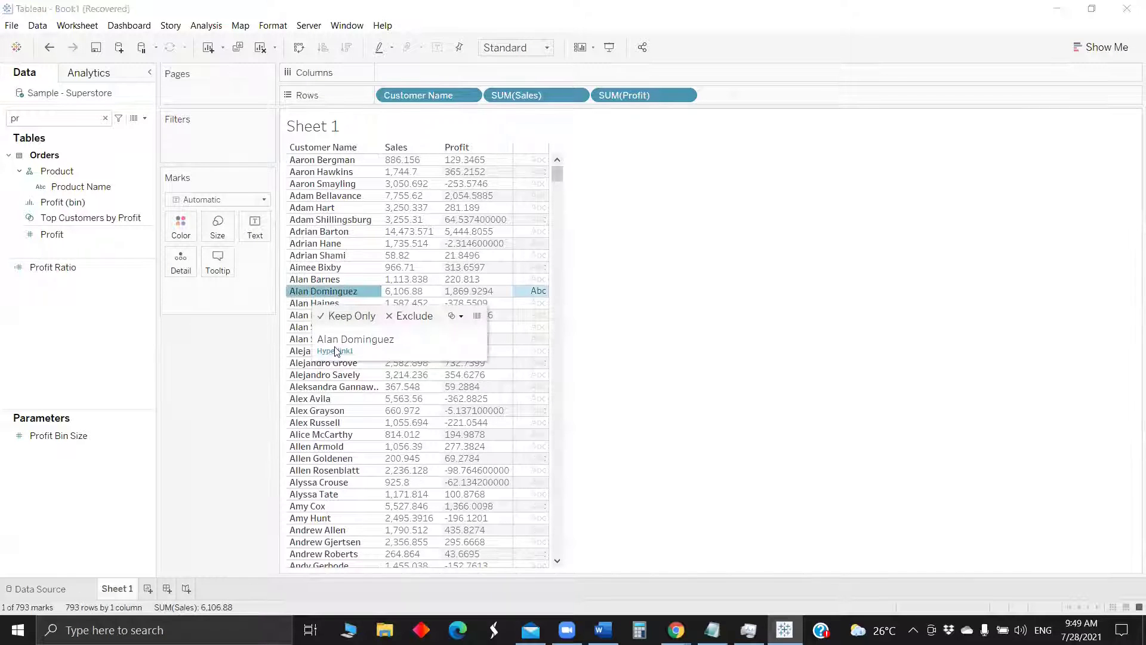
left_click(335, 350)
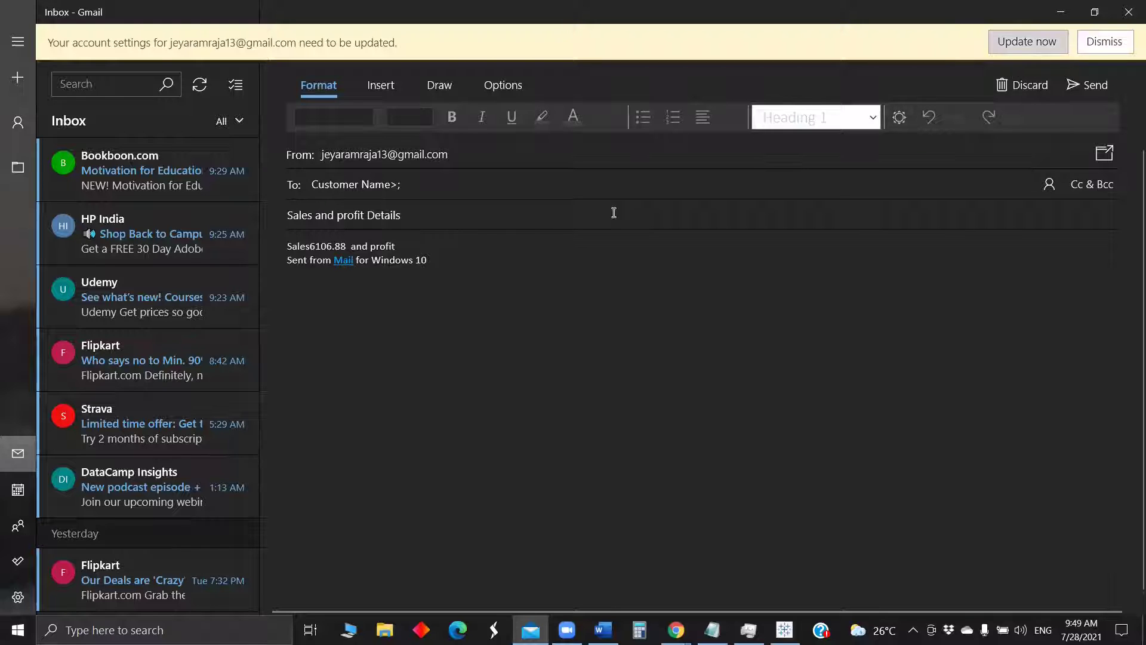
left_click(1051, 8)
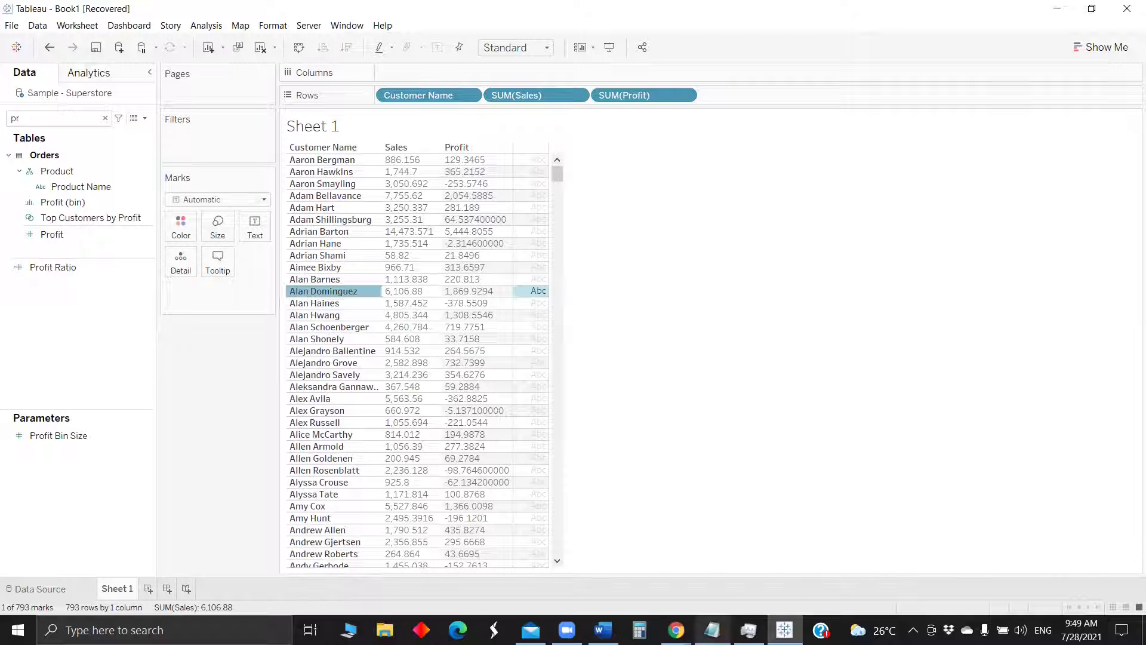
mouse_move(712, 630)
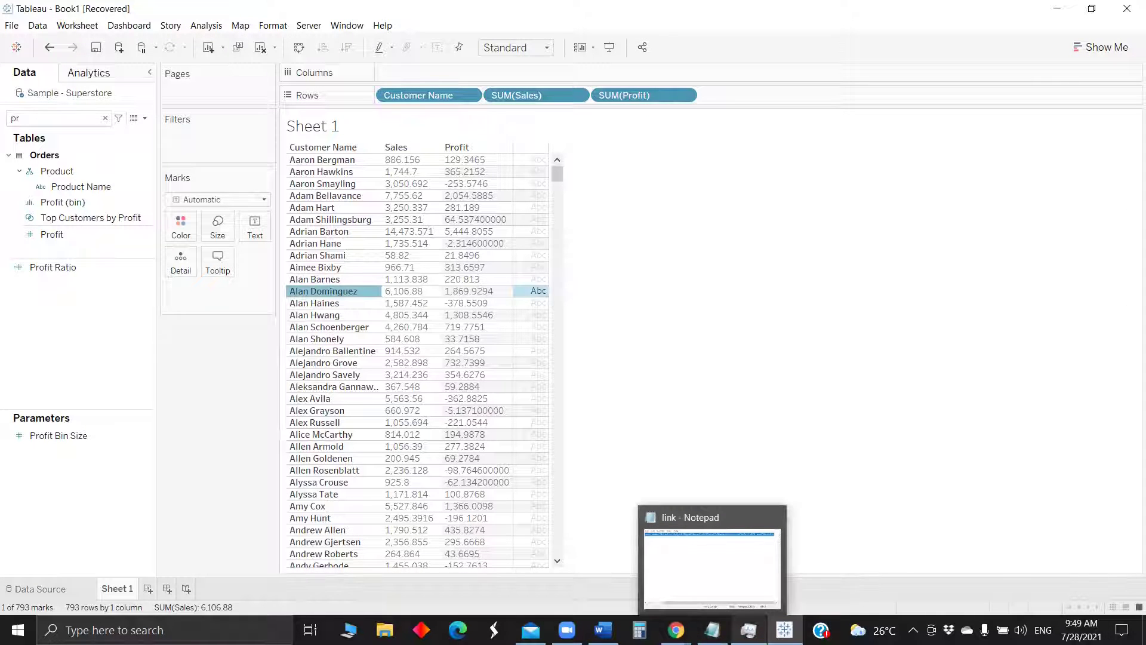
mouse_move(531, 630)
mouse_move(603, 629)
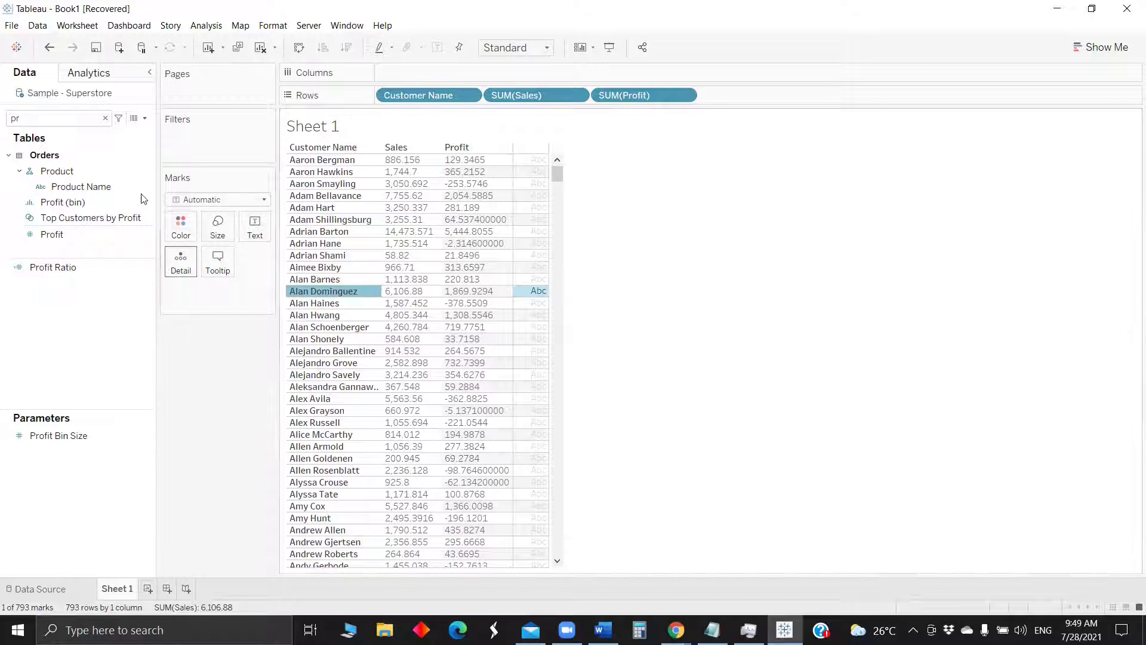
Step: Create a calculated field named Subject
left_click(145, 118)
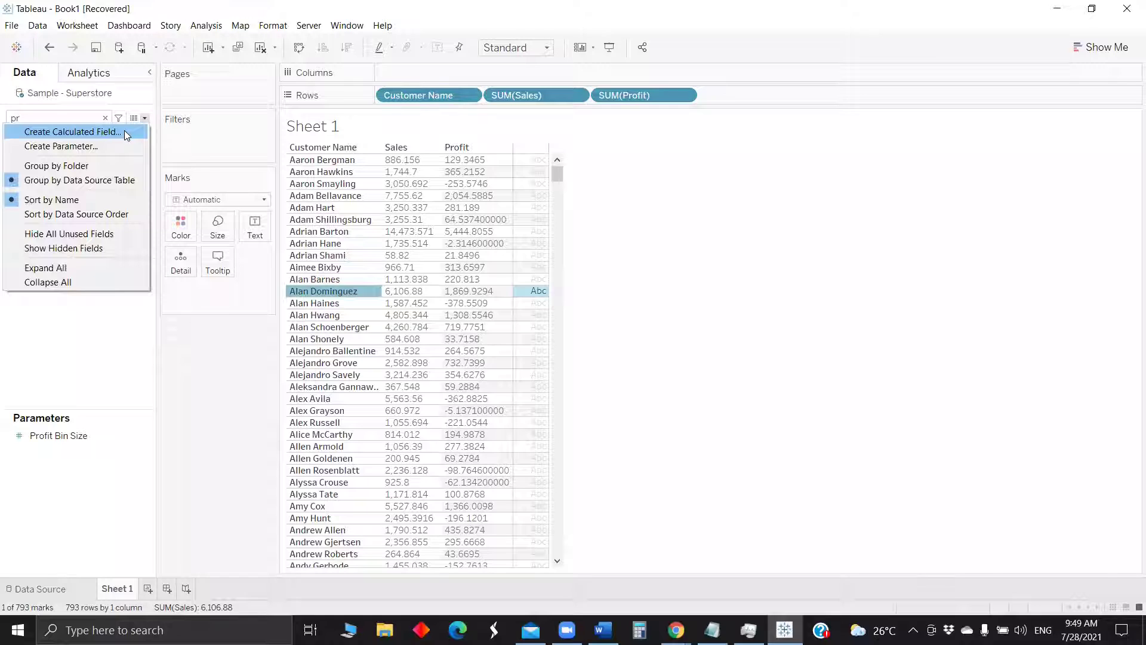
left_click(124, 130)
key("BackSpace")
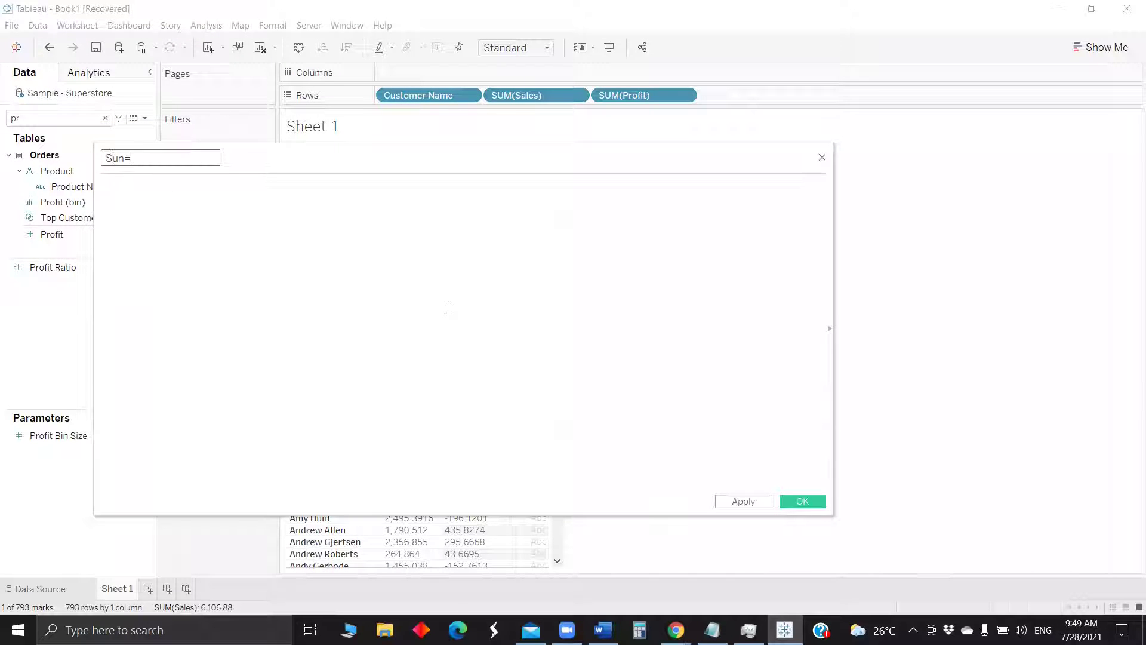
type("Sun=bjec")
key("BackSpace")
key("BackSpace")
key("BackSpace")
key("BackSpace")
key("BackSpace")
key("BackSpace")
type("bjec")
Step: Start the Subject formula with the quoted greeting "Hi Good Morning" followed by a + operator
left_click(381, 307)
type("Hi ")
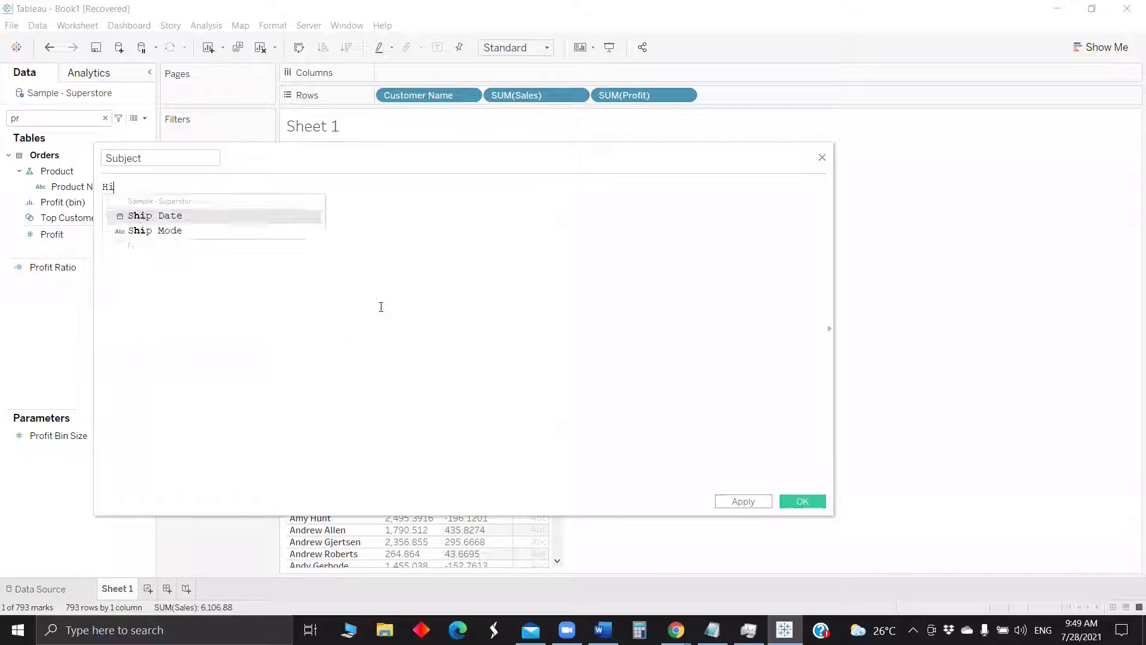
type("Good Morning")
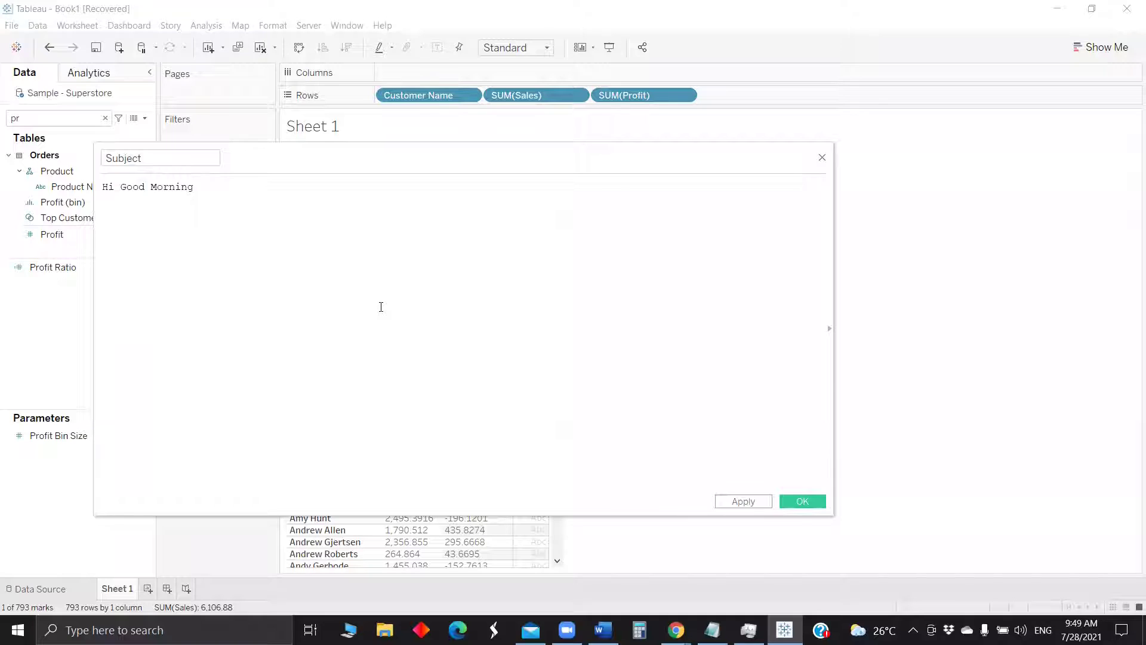
key("Home")
type("\"")
key("ctrl+Right")
key("ctrl+Right")
type("+")
Step: Add a second formula line with the text "Sales:" followed by SUM([Sales])
type("Sales")
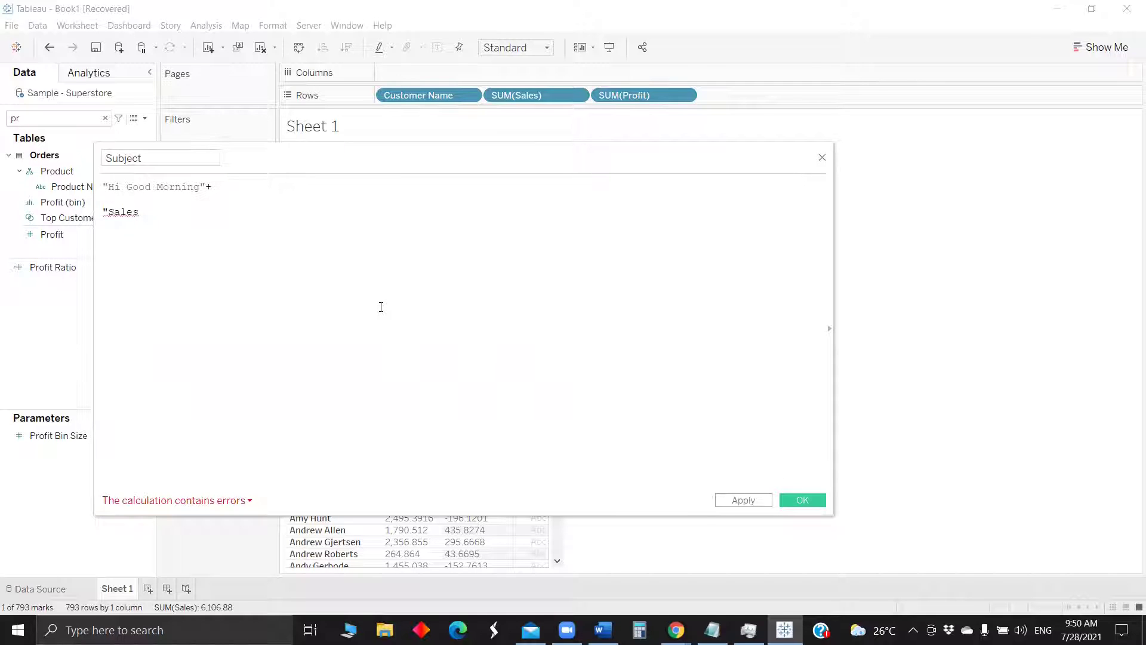
type("\"")
type("\"")
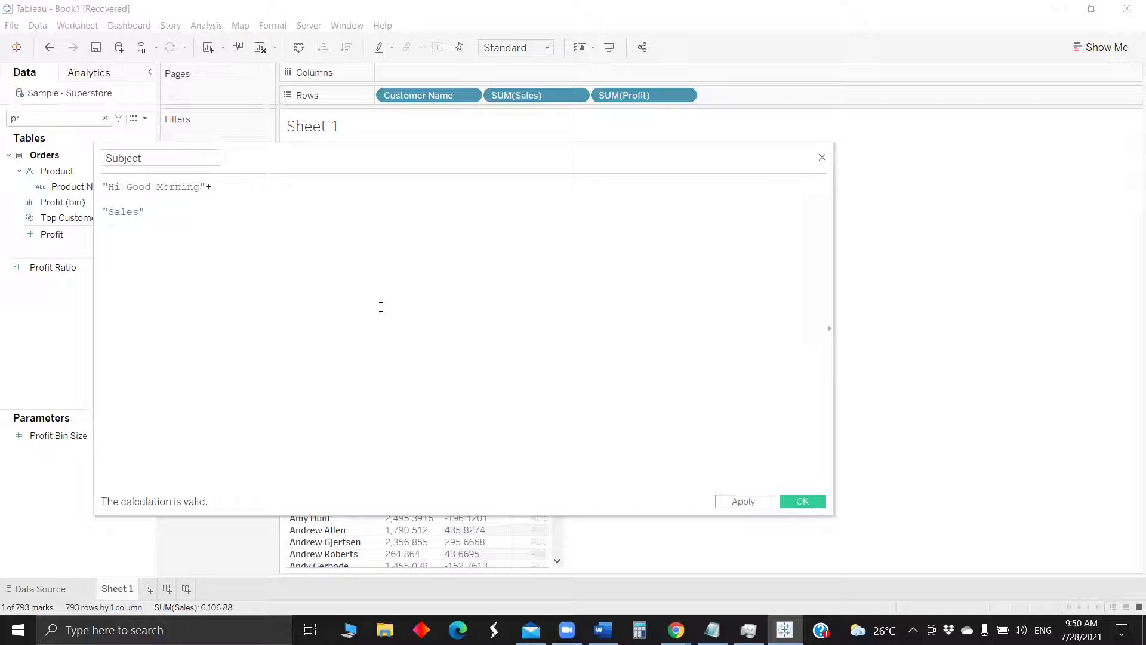
type(": sum")
key("Return")
type("sa")
key("Return")
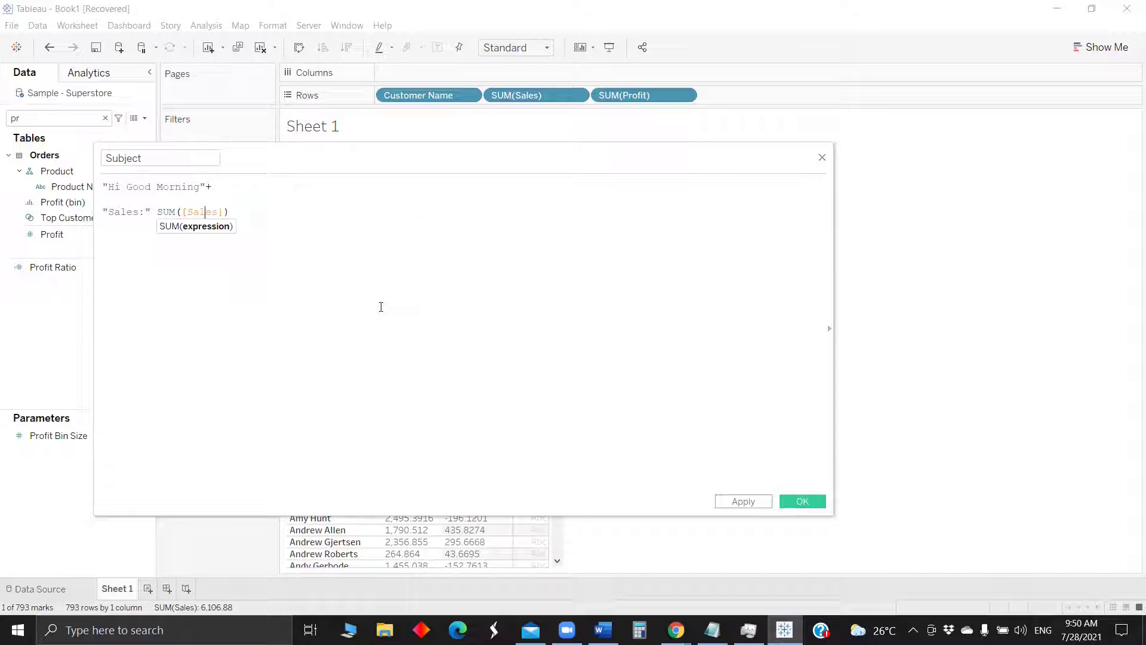
Step: Wrap SUM([Sales]) in str() and join it to the "Sales:" text with a + operator
key("Left")
key("Left")
key("Left")
key("Left")
key("Left")
key("Left")
key("Left")
key("Left")
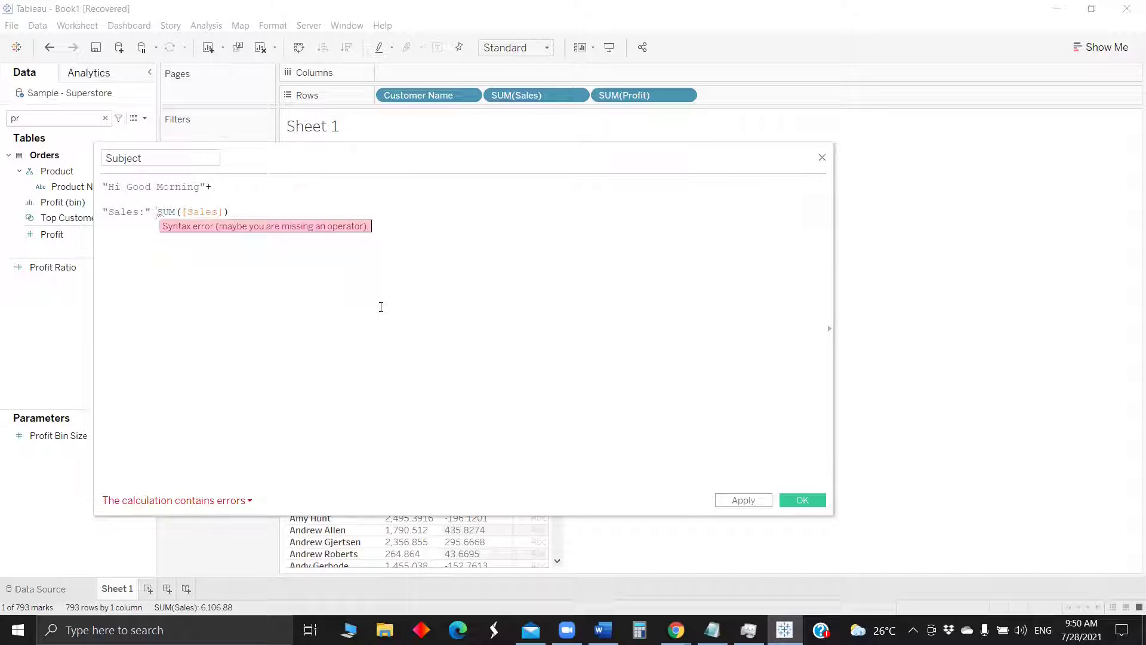
type("str(")
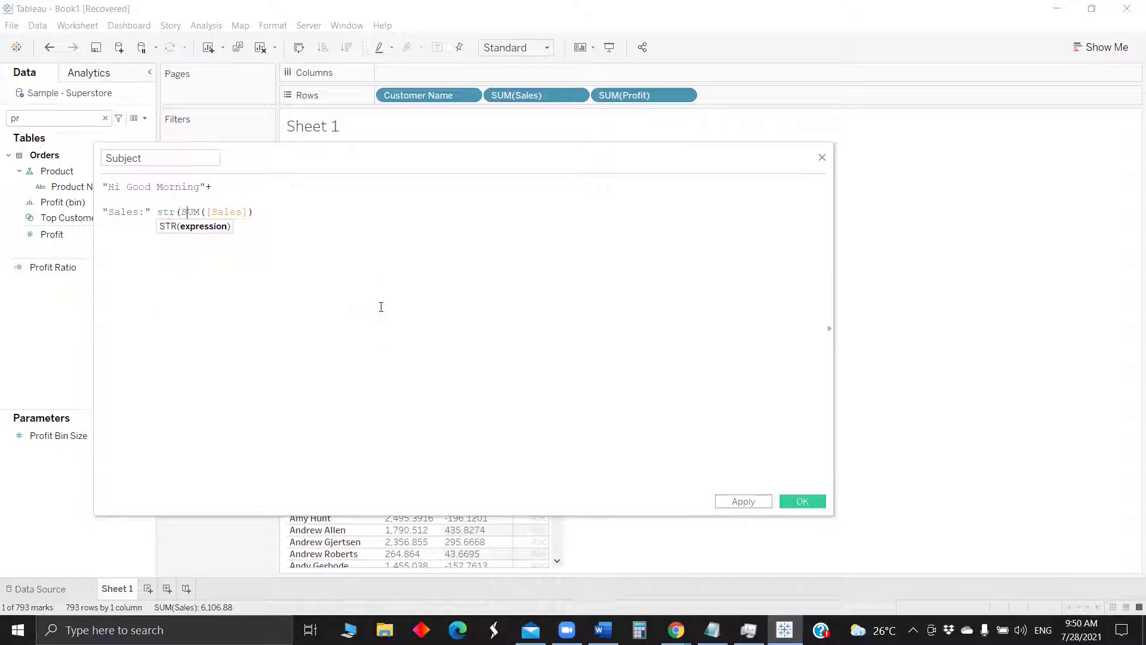
key("End")
type(")")
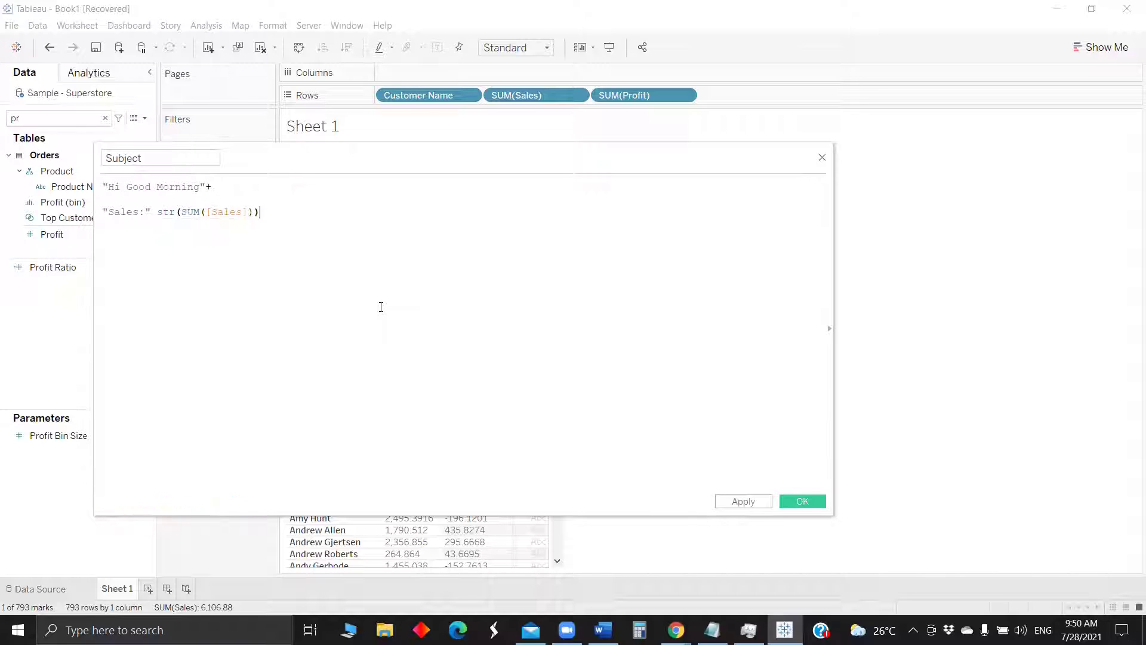
type(")")
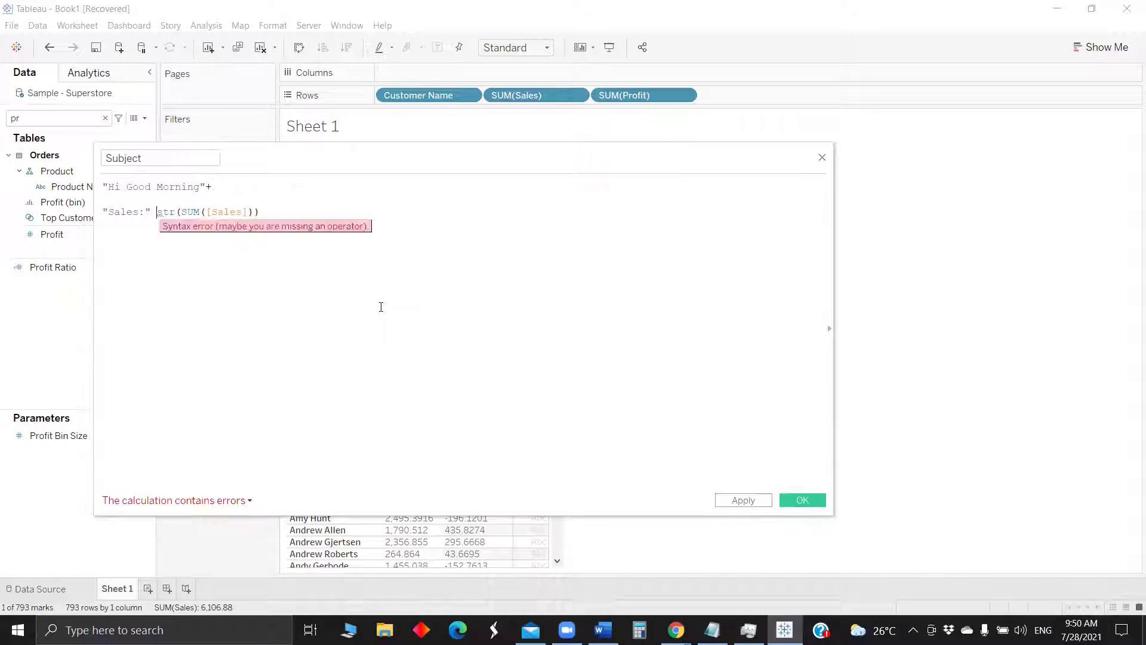
key("Right")
type("+")
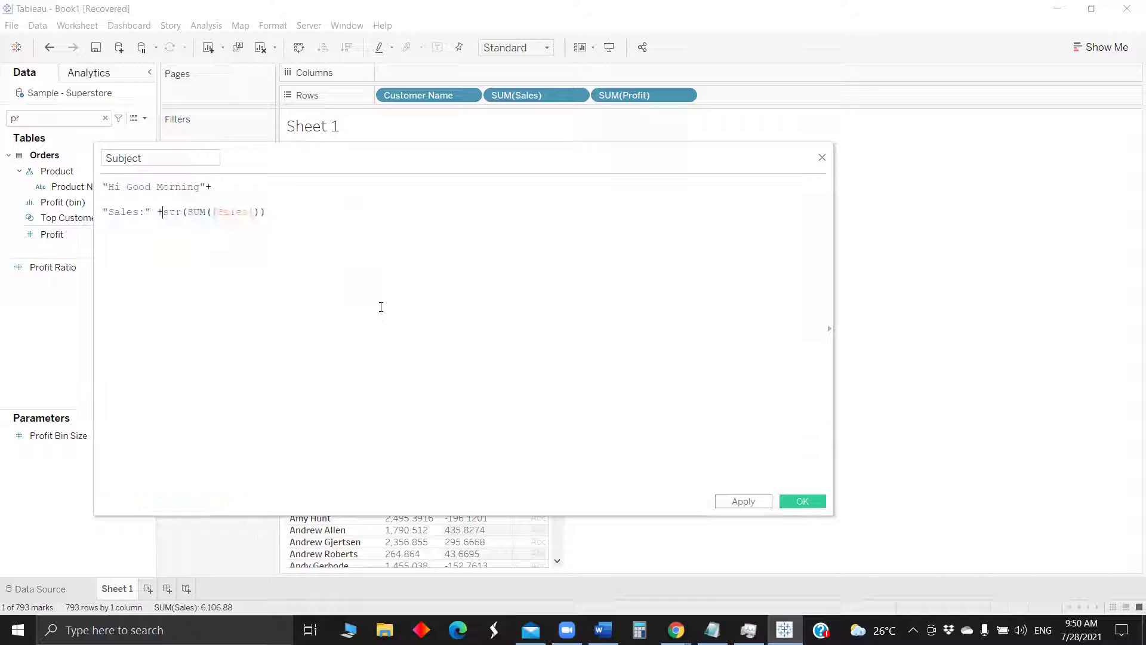
Step: Duplicate the "Sales:" + str(SUM([Sales])) line below itself in the Subject formula, separated by a blank line
triple_click(251, 210)
key("ctrl+c")
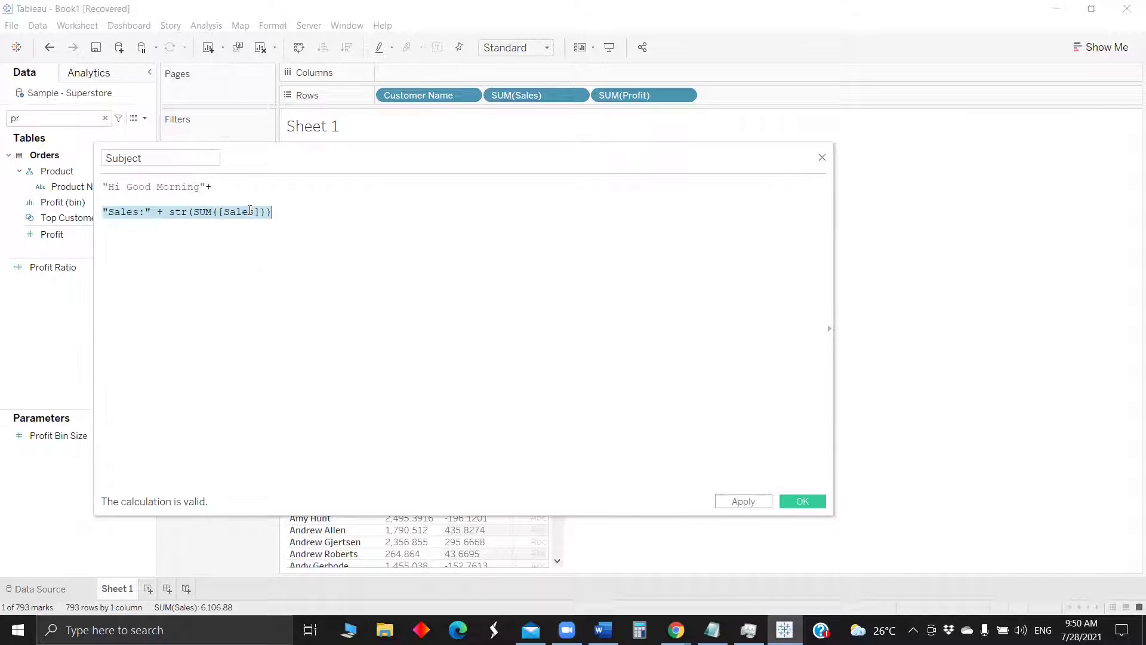
left_click(284, 214)
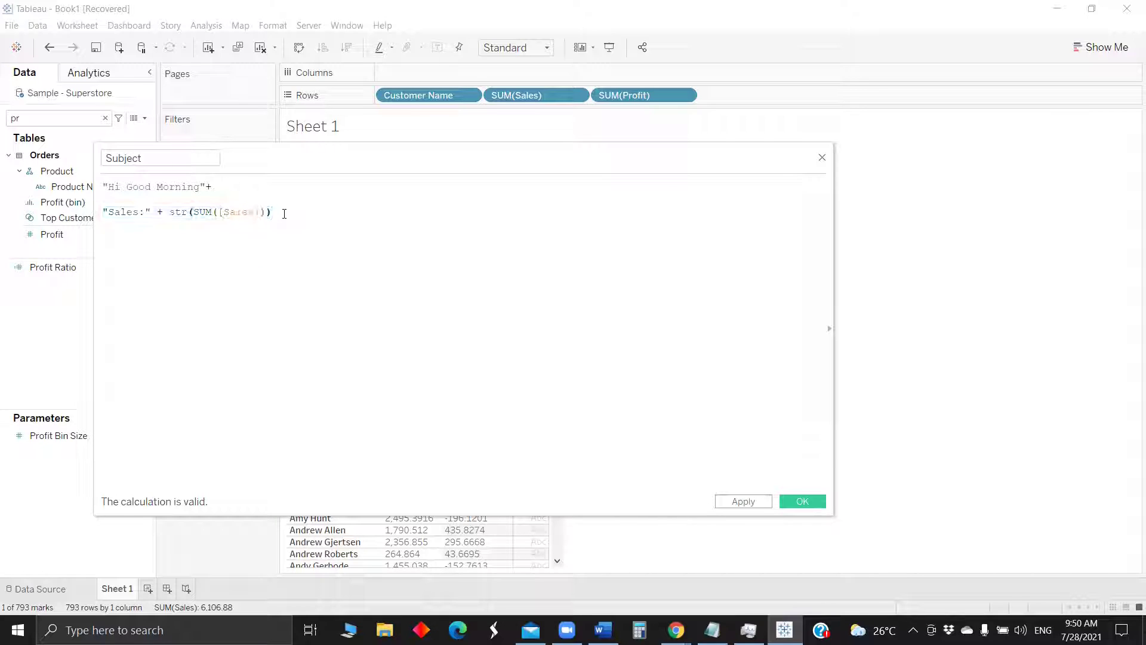
key("Return")
key("Return")
key("ctrl+v")
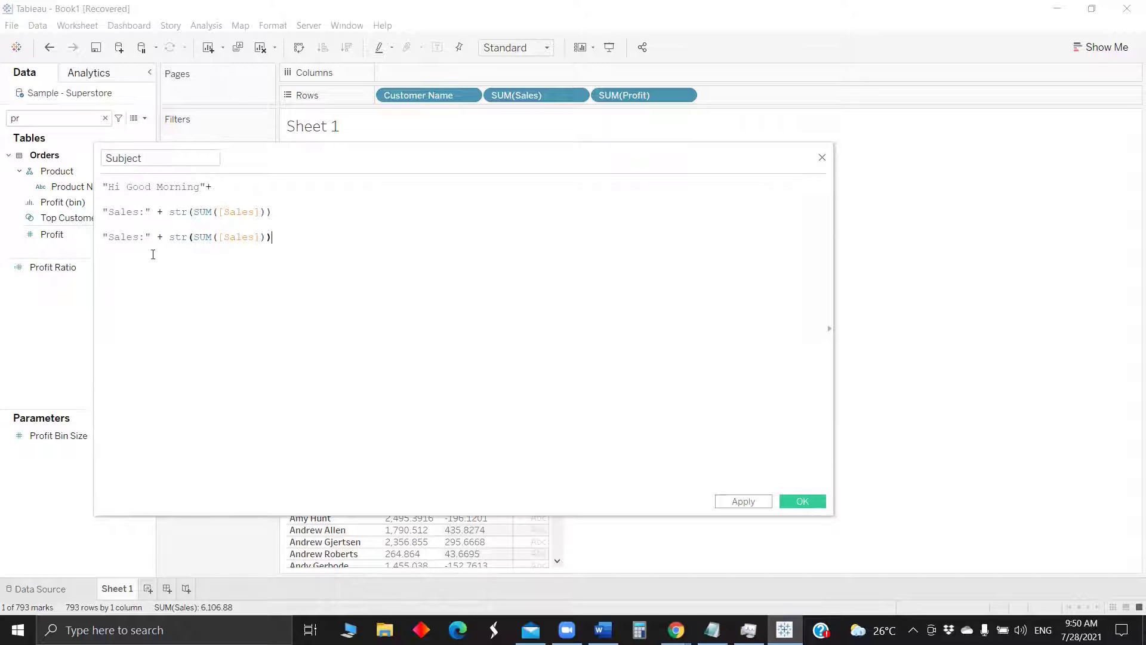
Step: Change the duplicated formula line to the label "Profit:" and the field [Profit] inside str(SUM())
double_click(120, 238)
key("BackSpace")
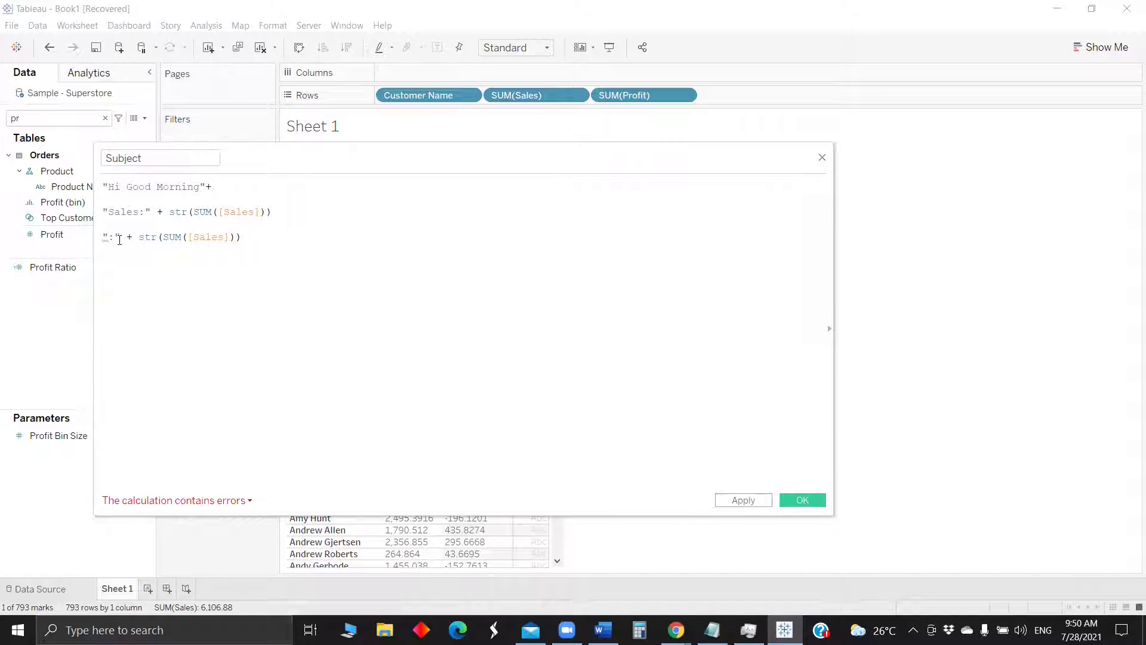
type("Profit")
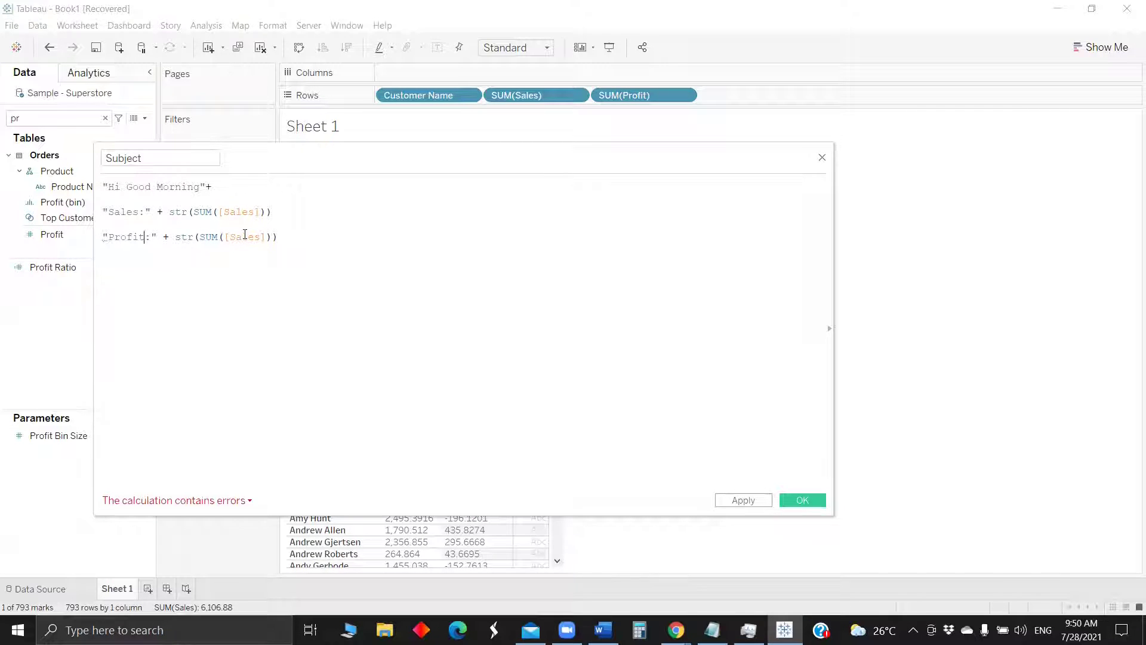
double_click(245, 236)
type("pro")
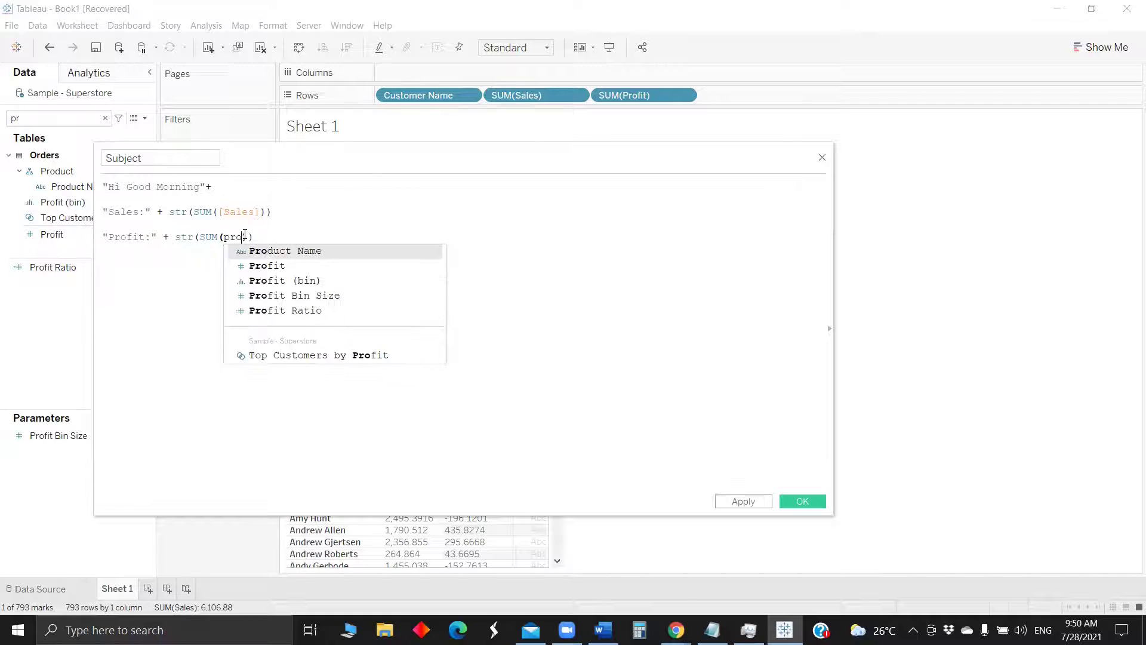
left_click(271, 265)
type(")")
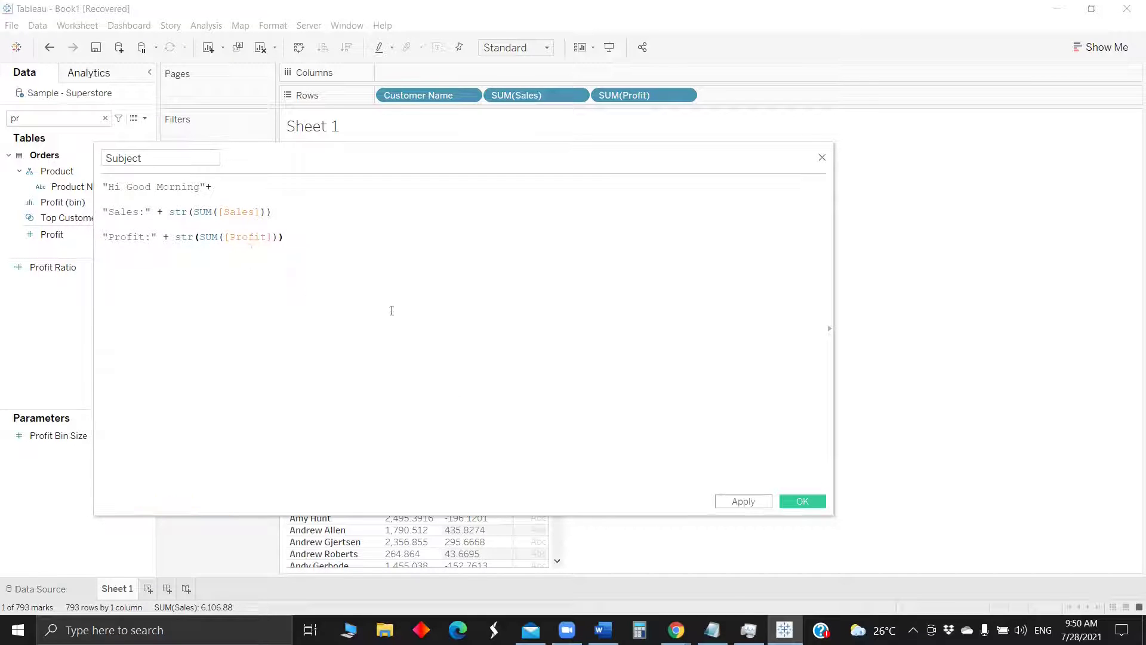
Step: Join the Sales and Profit lines with a + operator and save the Subject calculation
left_click(209, 500)
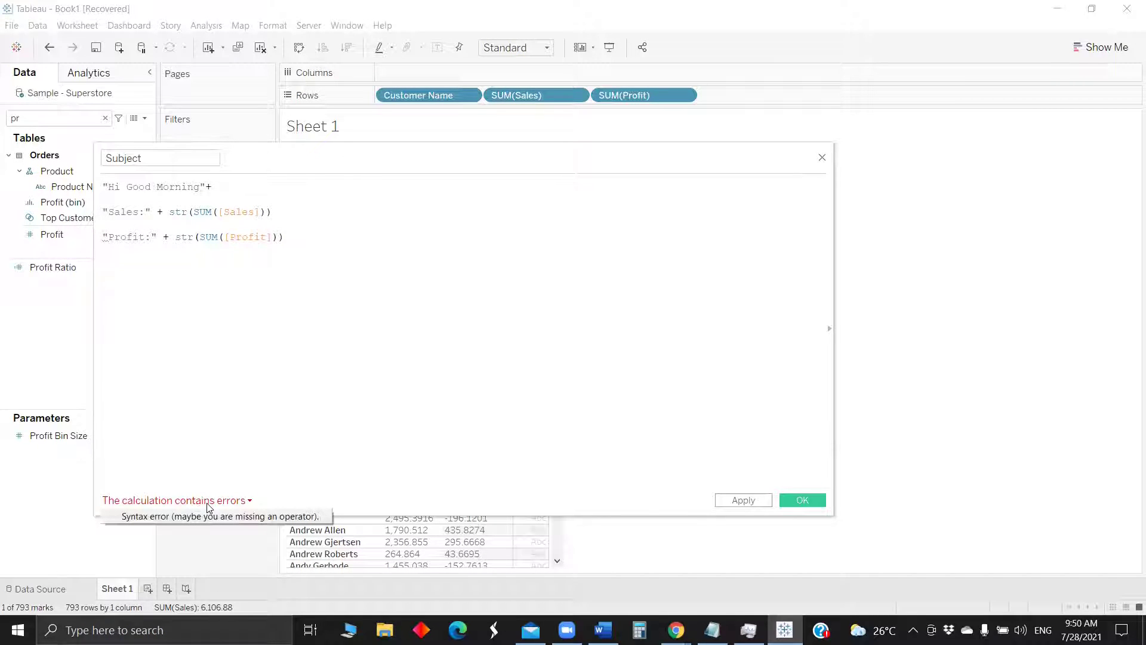
left_click(291, 213)
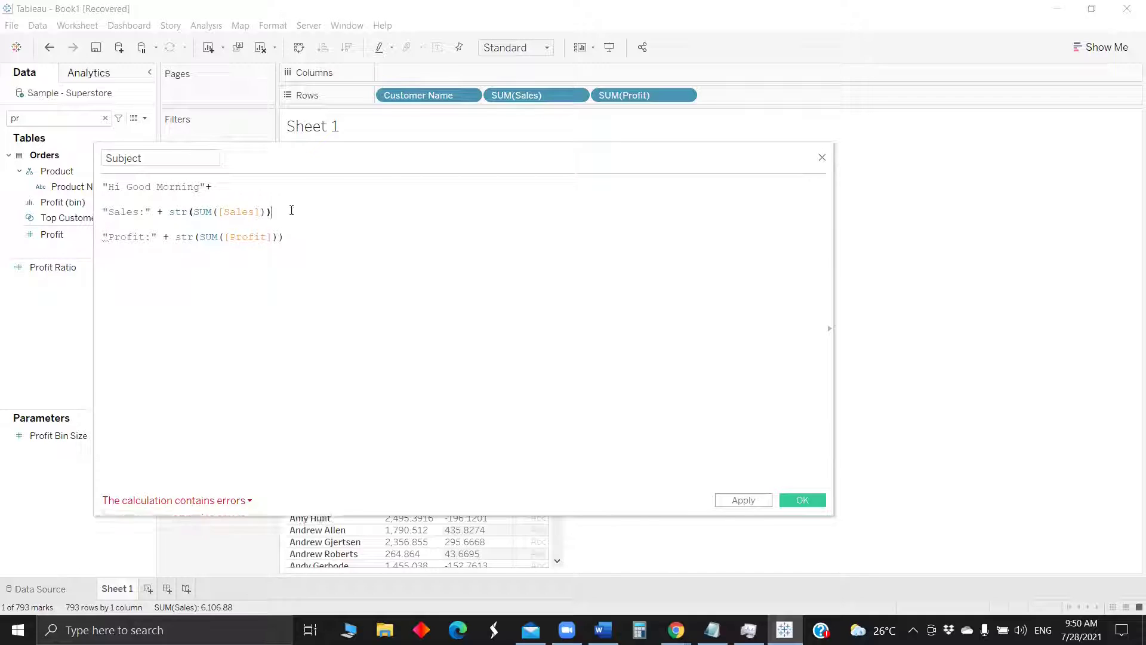
type("+")
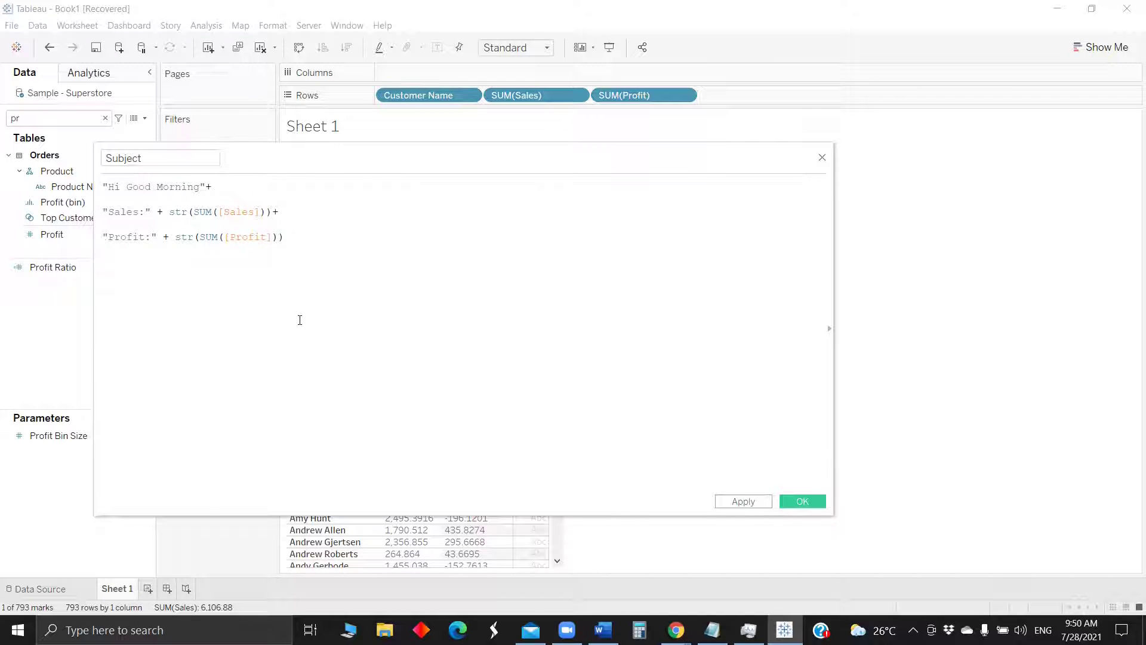
left_click(793, 500)
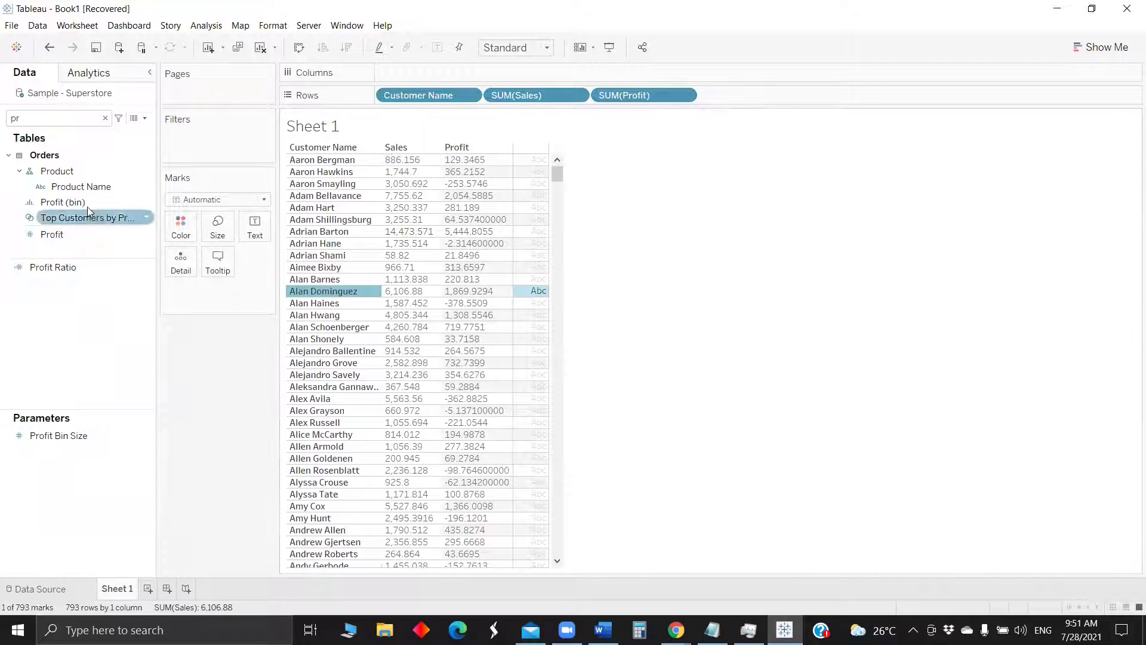
Step: Search the data fields for "su" and add the Subject field to Detail on the marks
left_click(70, 121)
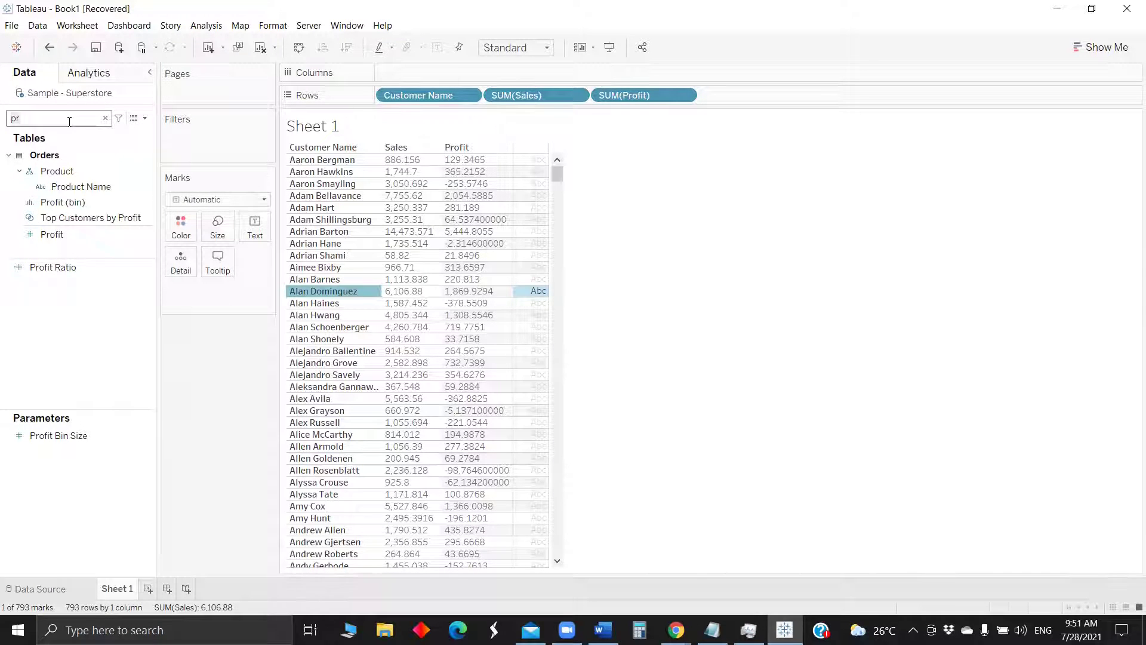
key("BackSpace")
key("BackSpace")
type("ca")
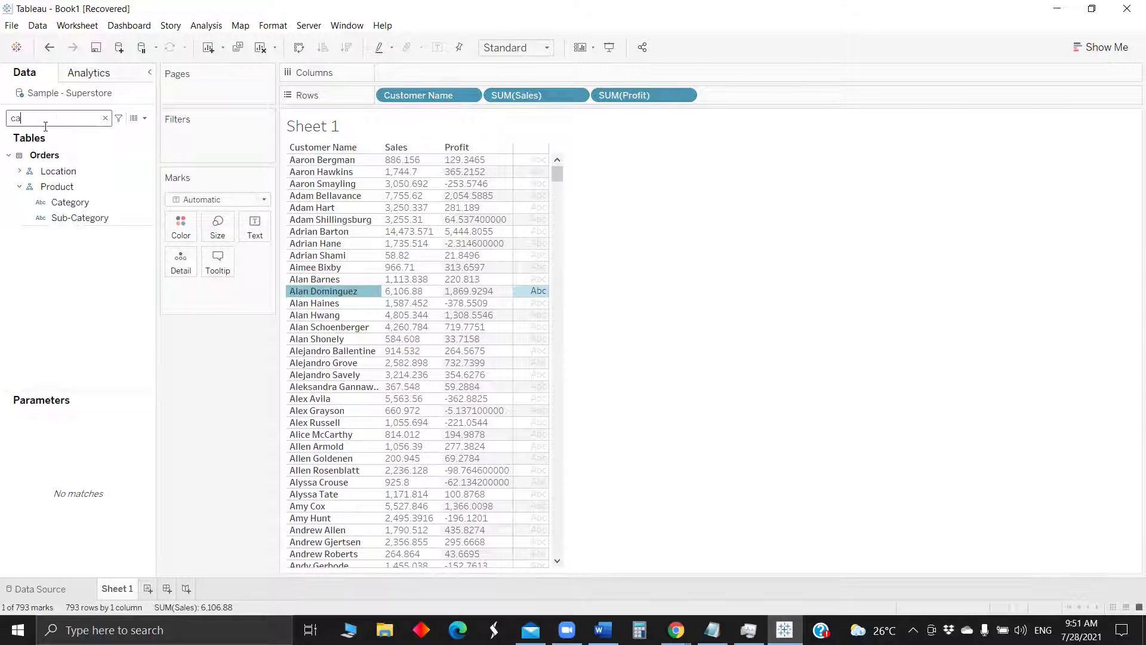
key("BackSpace")
key("BackSpace")
type("su")
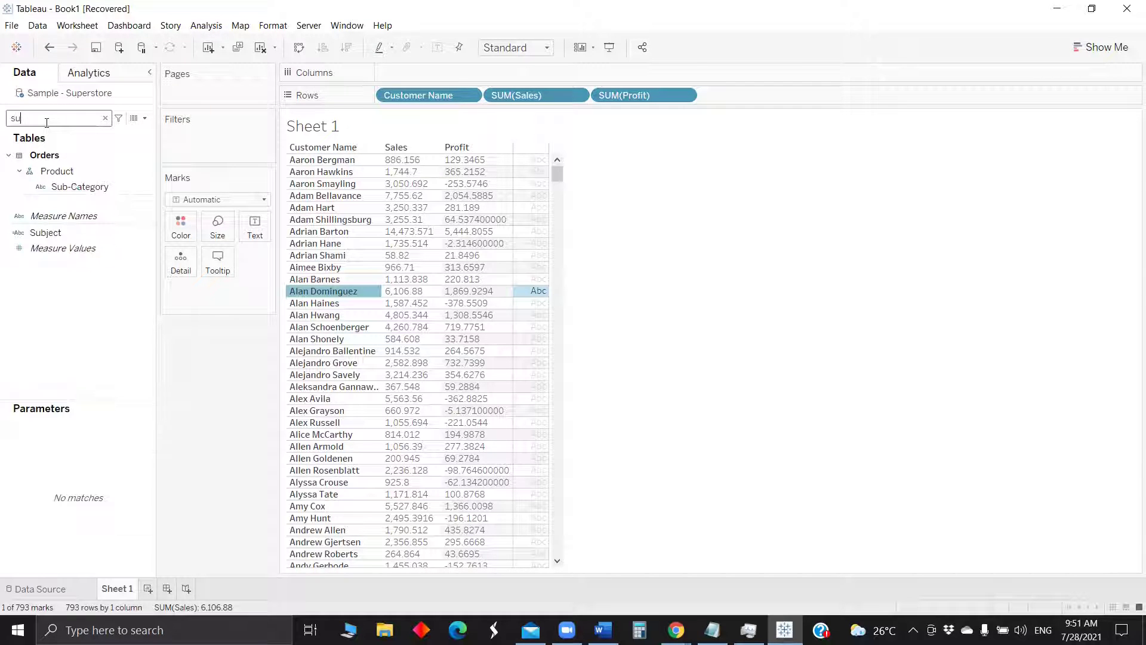
left_click_drag(46, 232, 181, 266)
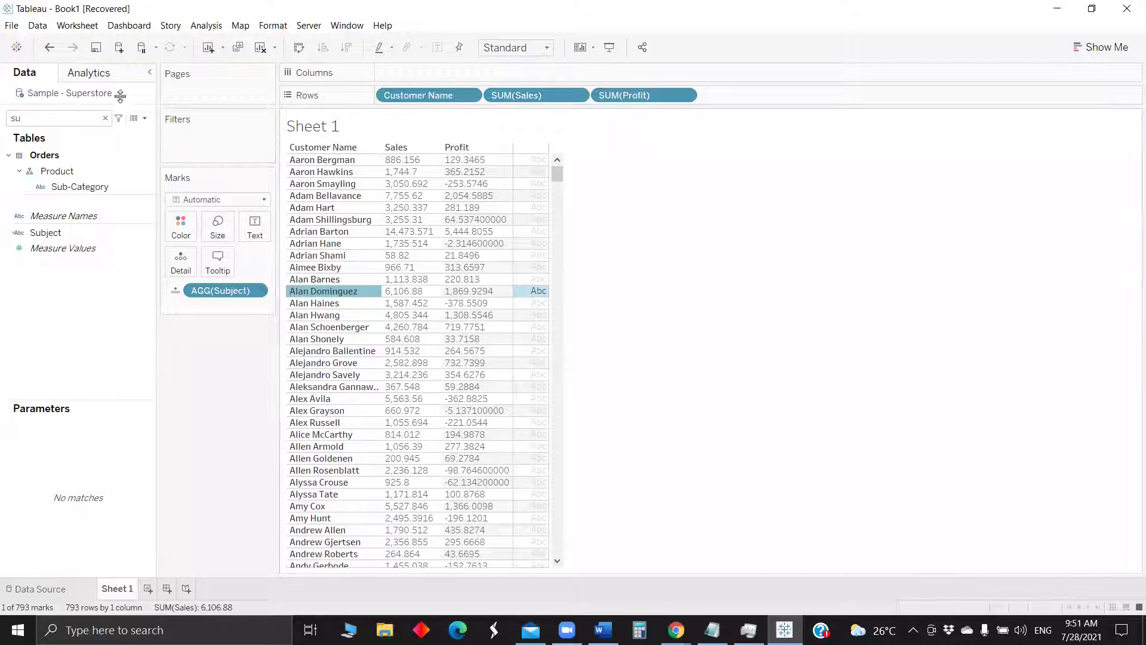
Step: Edit the Hyperlink1 URL action so that the text following body= is replaced with the AGG(Subject) field
left_click(77, 25)
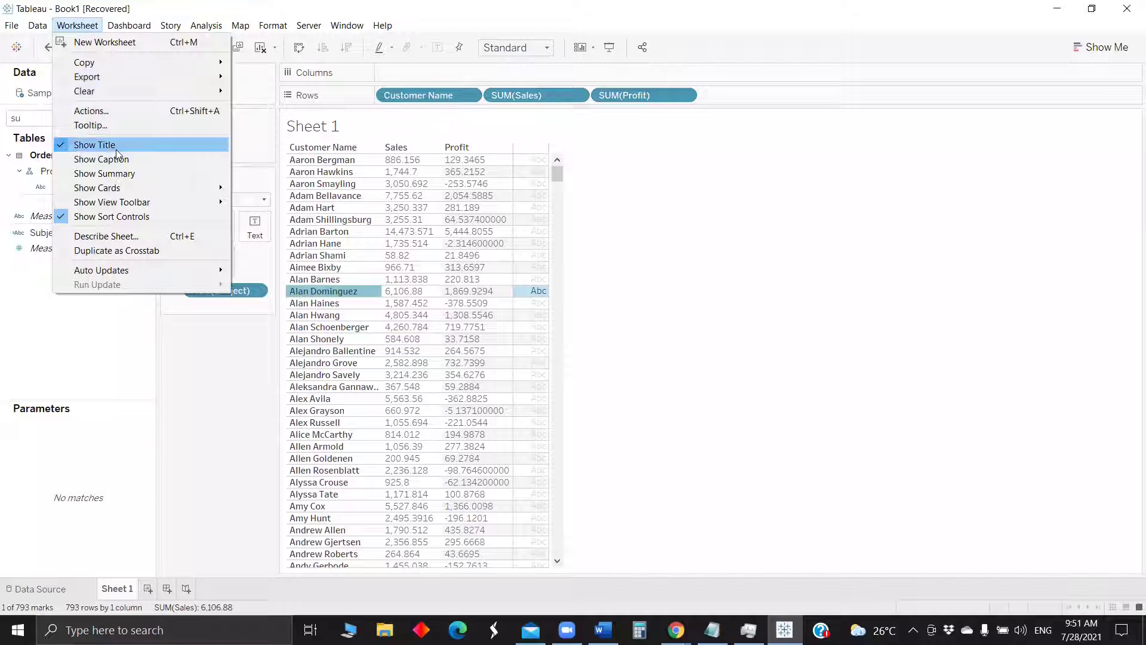
left_click(135, 111)
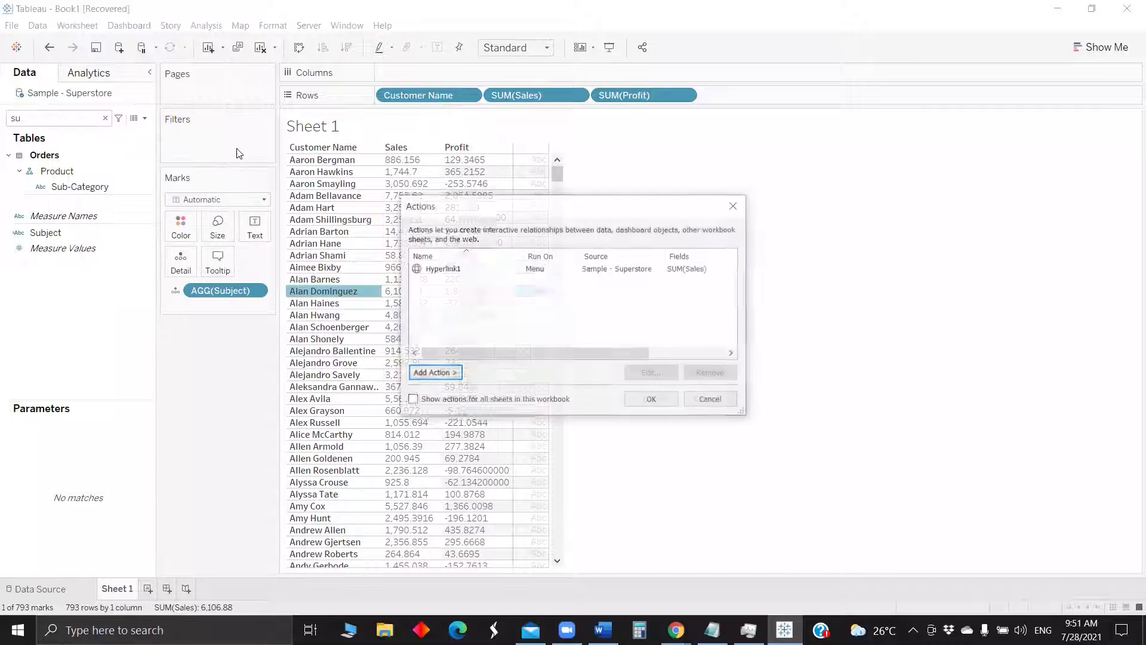
left_click(598, 272)
left_click(652, 373)
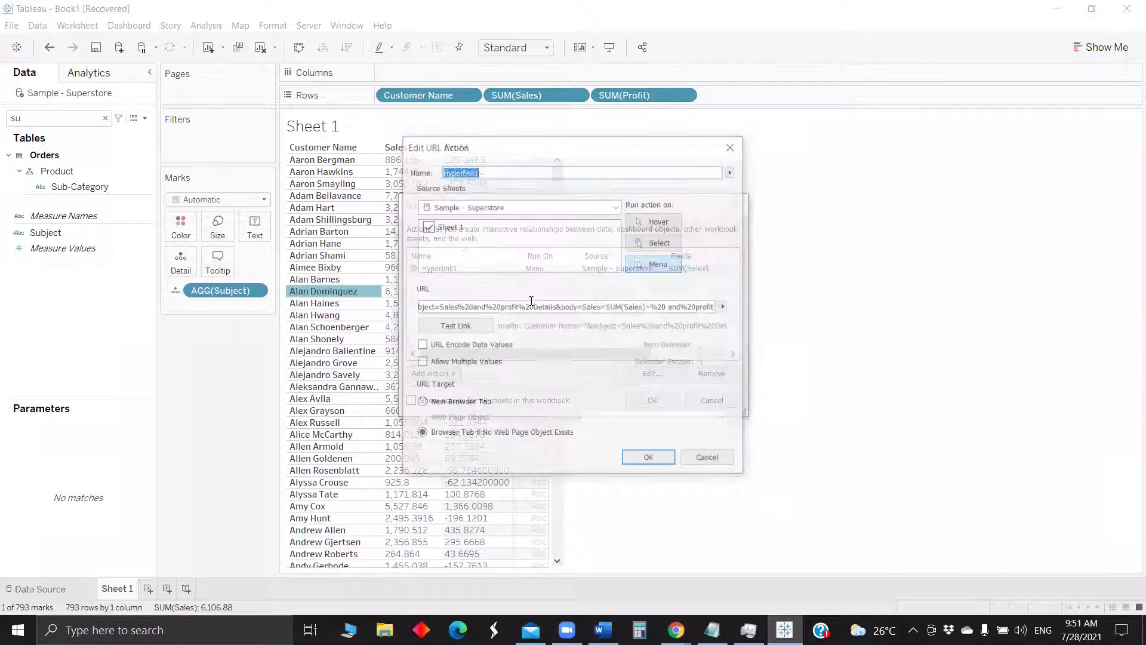
left_click(588, 307)
left_click_drag(583, 306, 772, 312)
key("BackSpace")
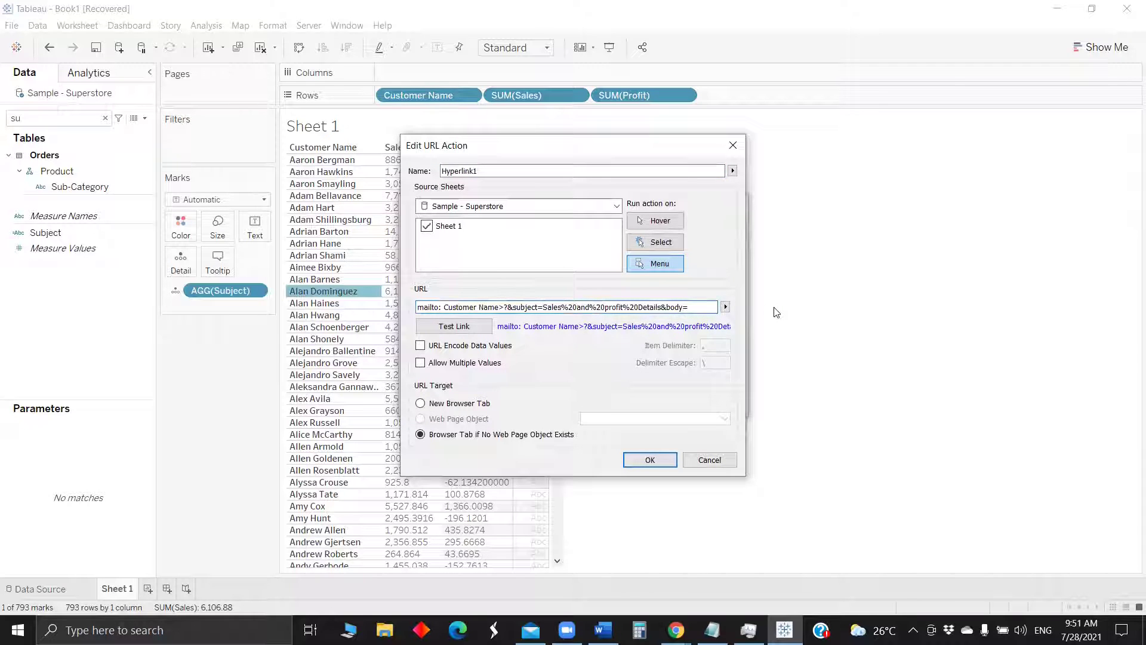
left_click(726, 306)
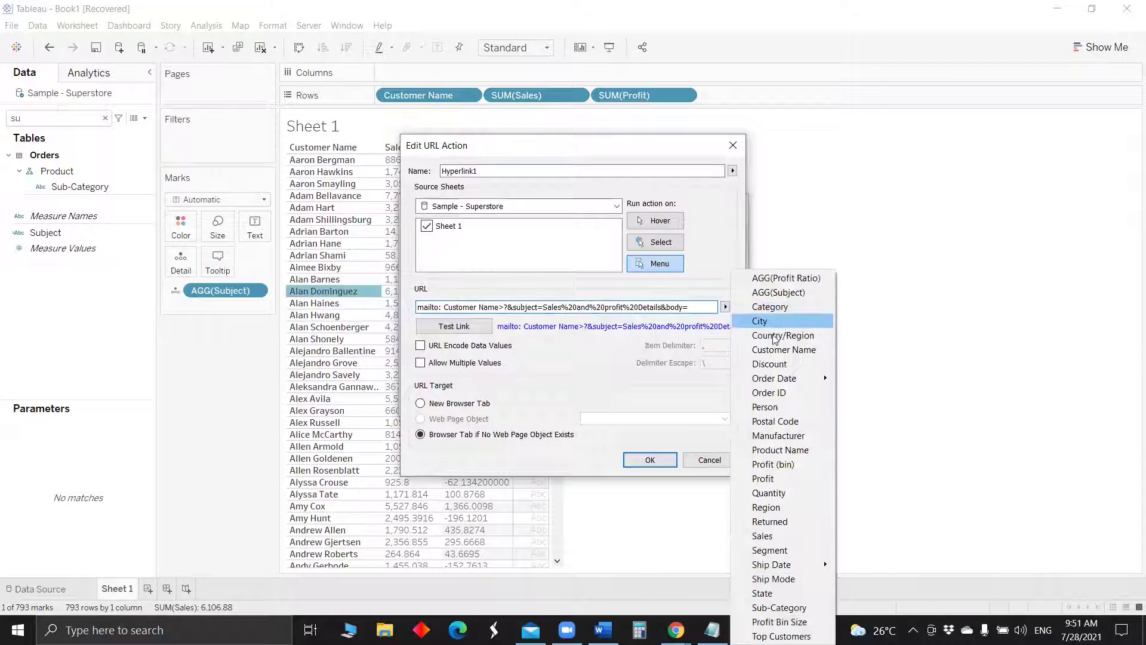
left_click(786, 294)
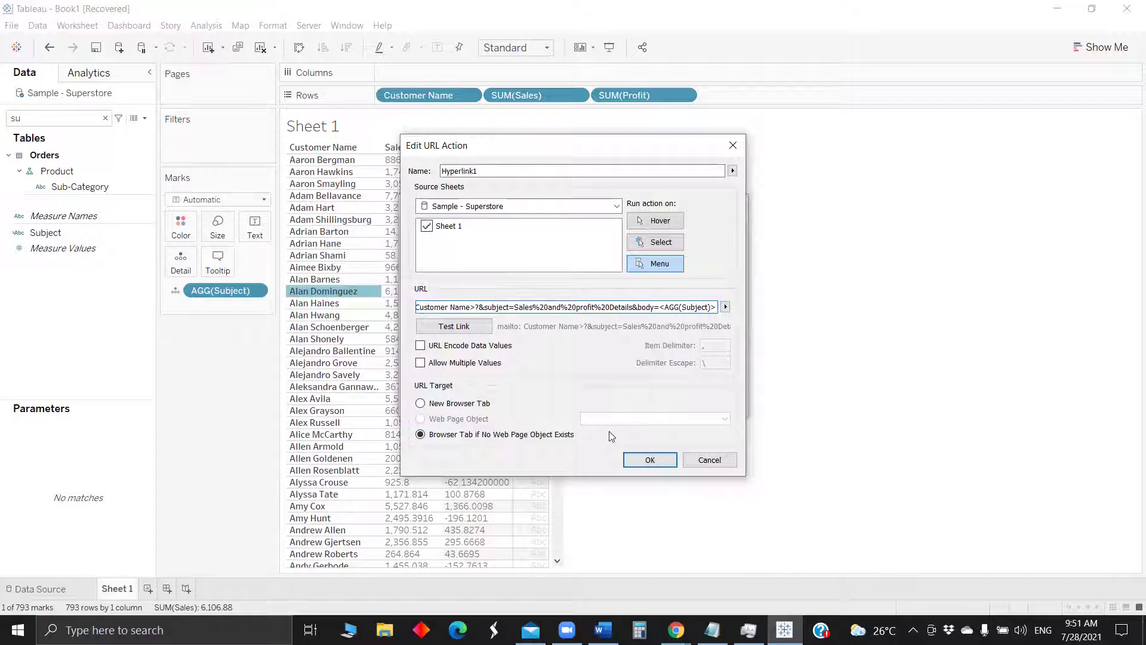
Step: Test the mailto link, return to Tableau, and save the edited URL action
left_click(457, 327)
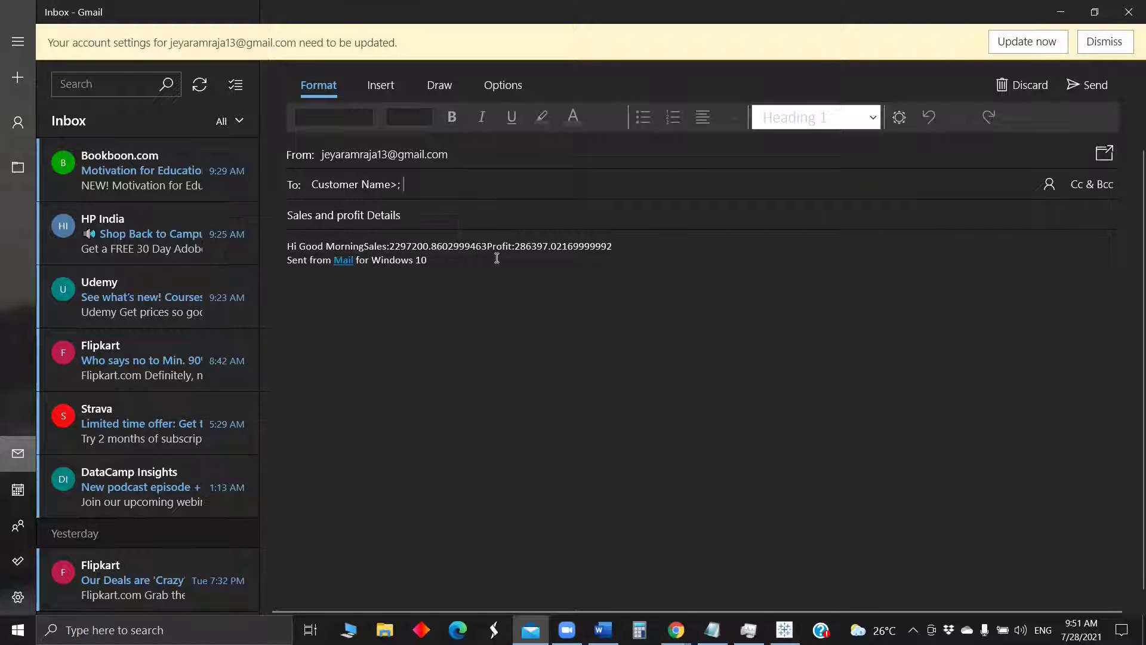
left_click(1060, 12)
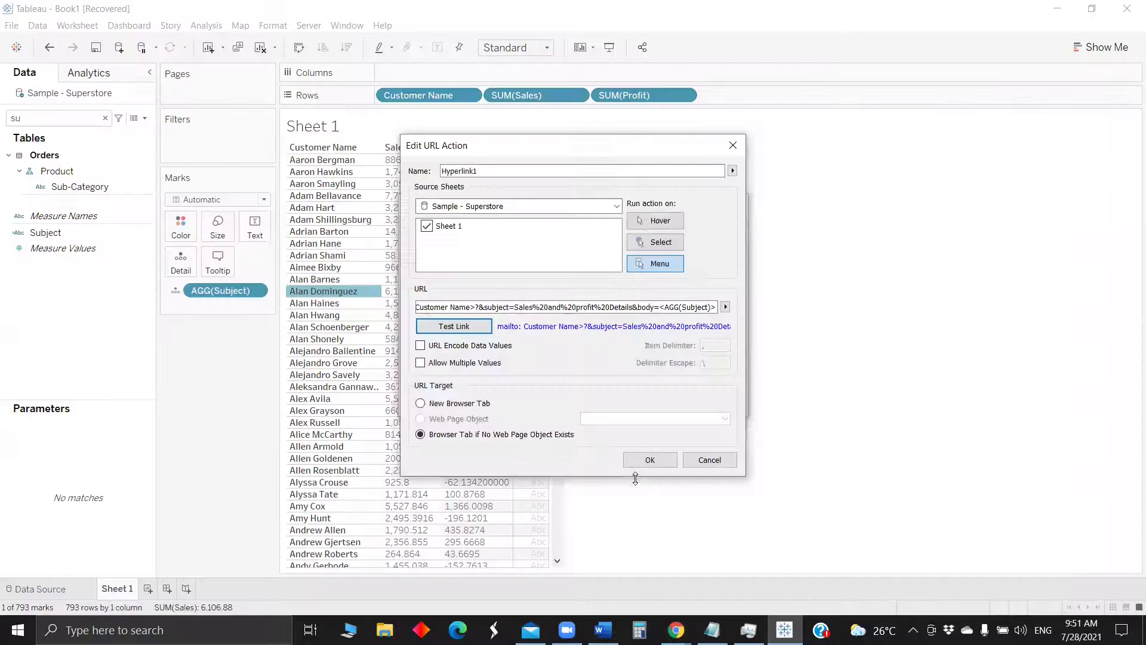
left_click(651, 460)
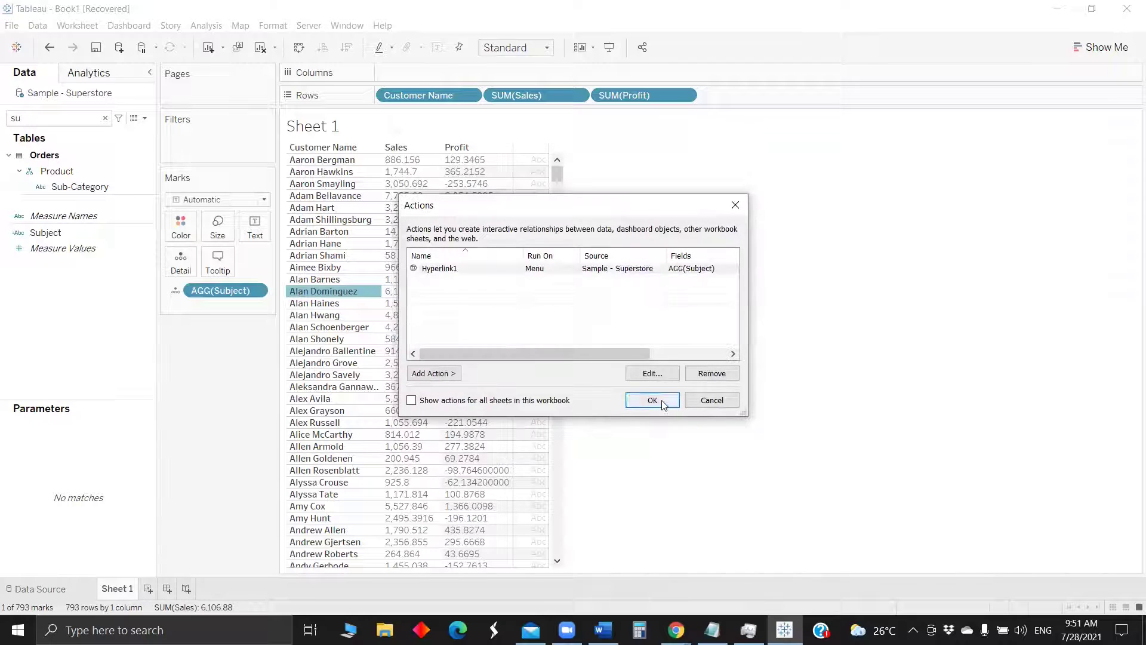
key("Return")
Step: Run Hyperlink1 for a customer in the table, check the drafted email, and return to Tableau
left_click(308, 316)
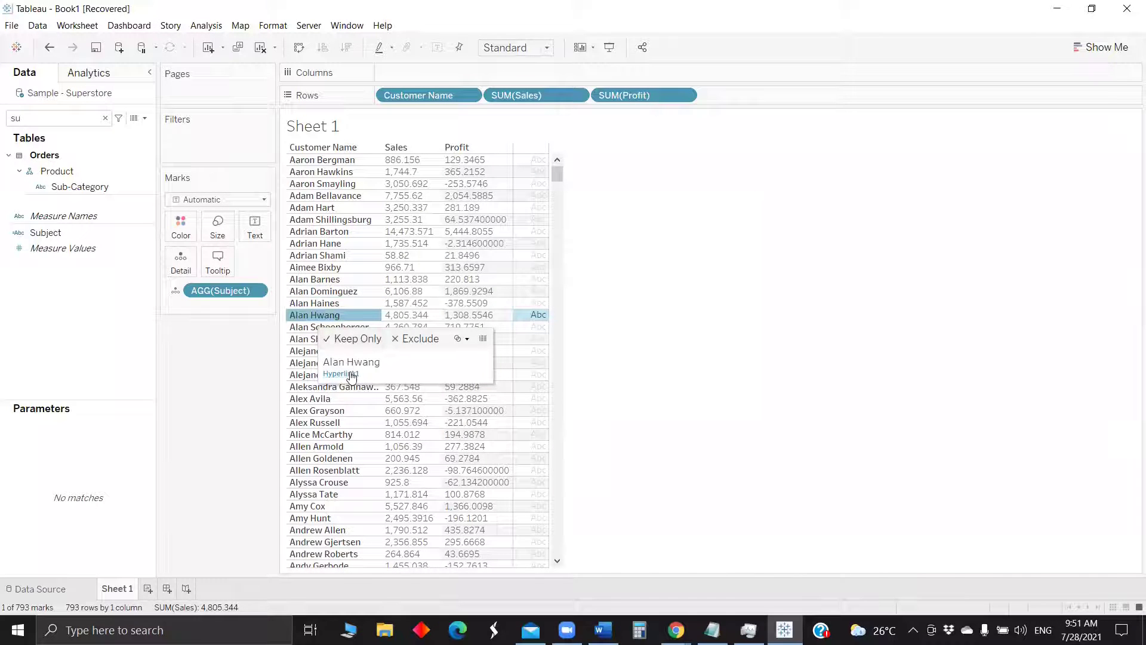
left_click(356, 373)
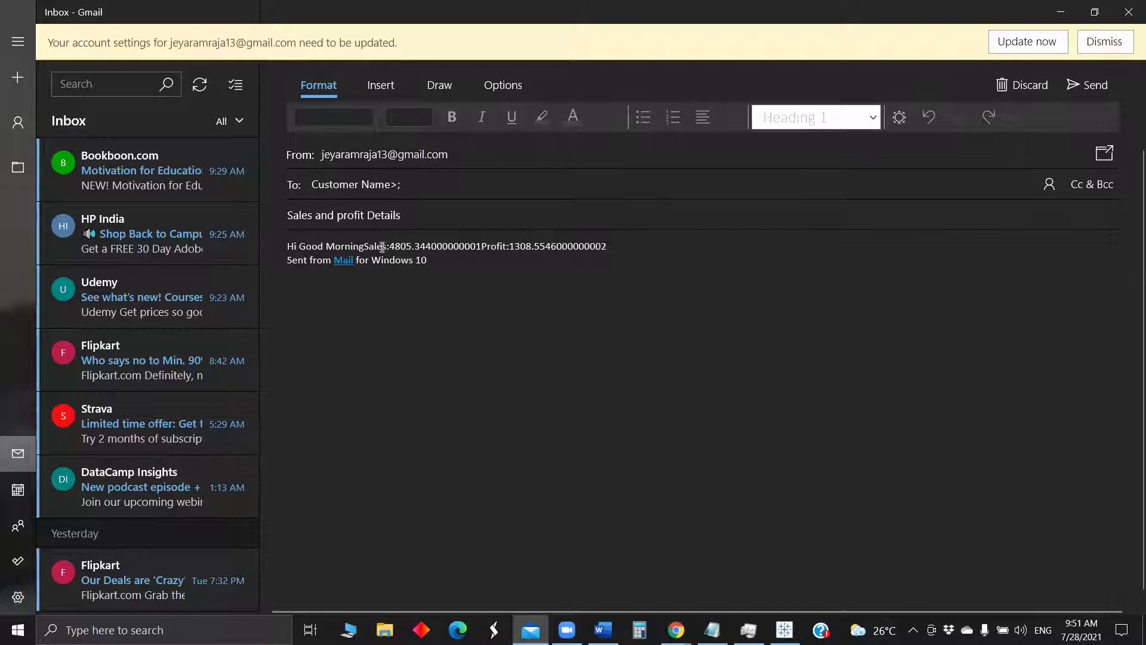
left_click(1060, 12)
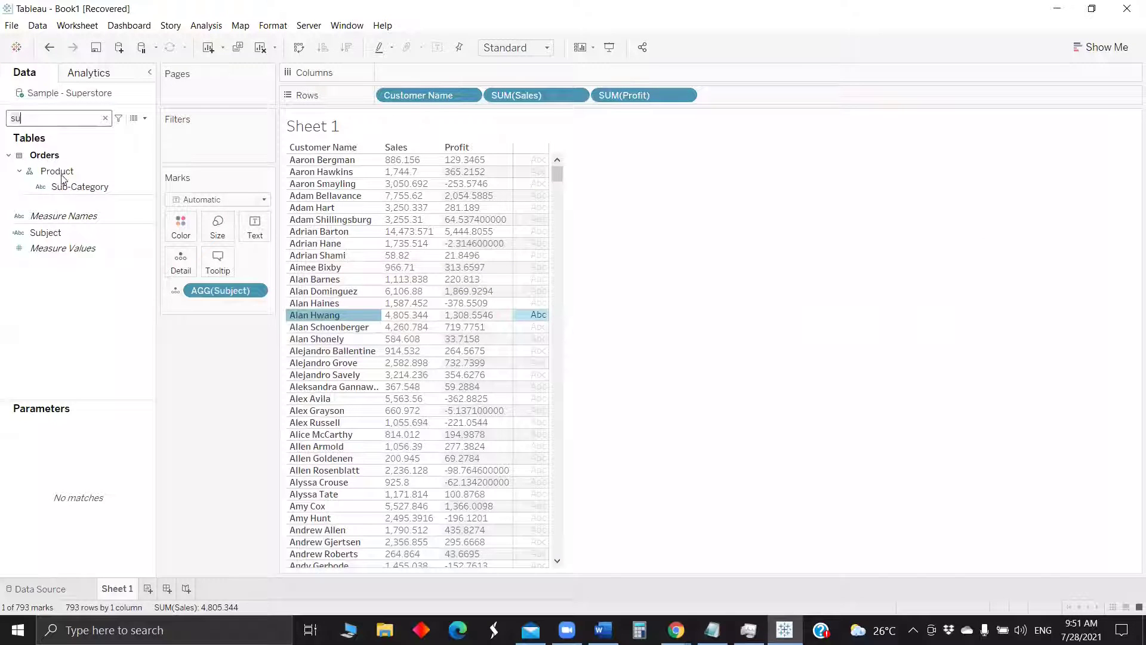
Step: Open the Subject calculation for editing and enclose the line breaks between the greeting and "Sales:" in double quotes
right_click(45, 232)
left_click(78, 309)
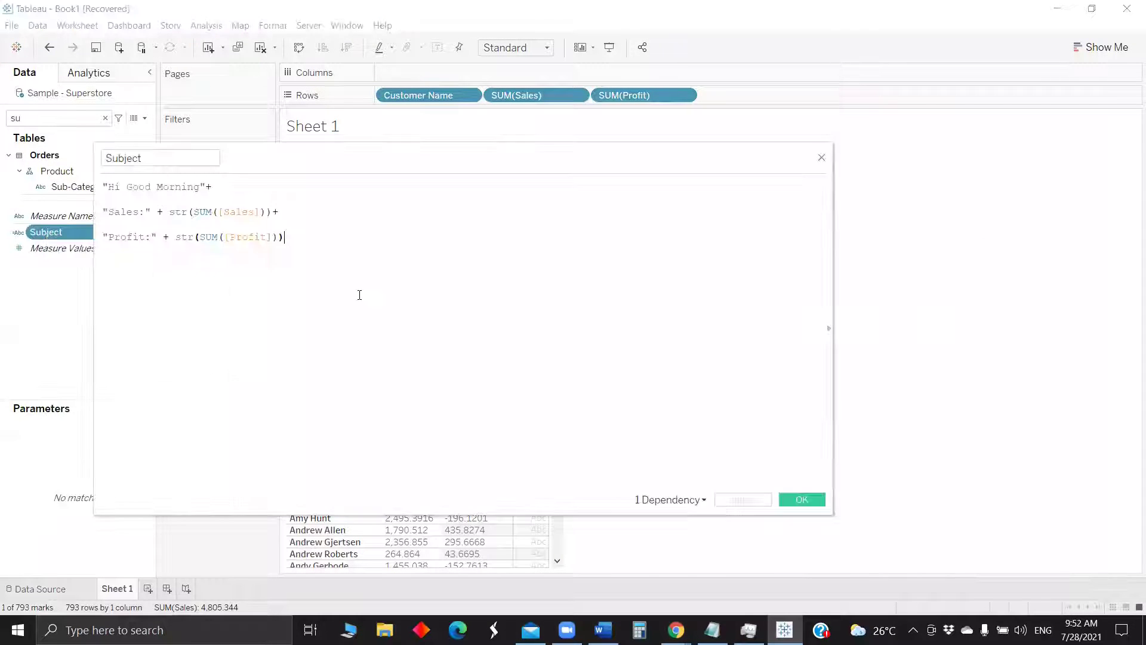
left_click(242, 187)
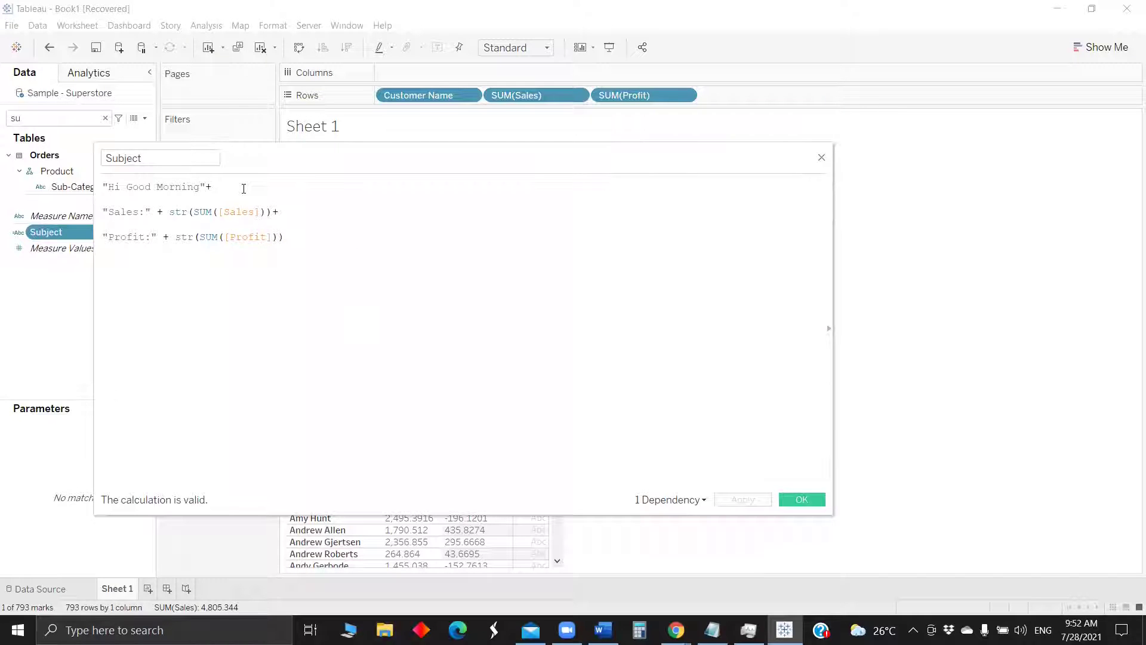
type("\"")
key("Down")
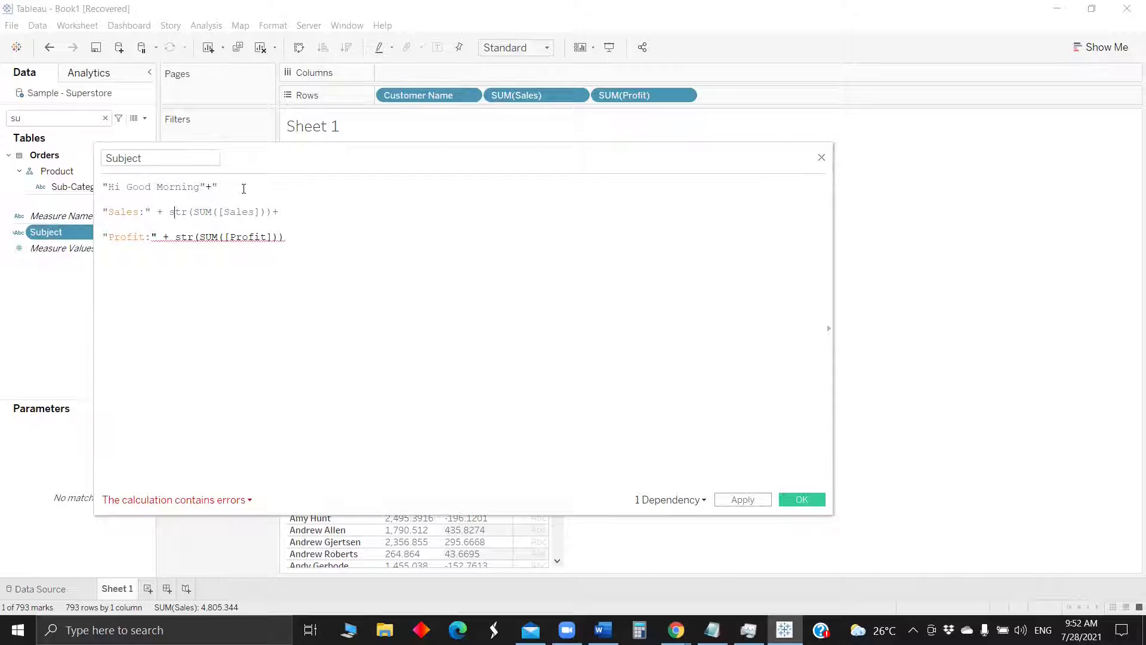
type("\"")
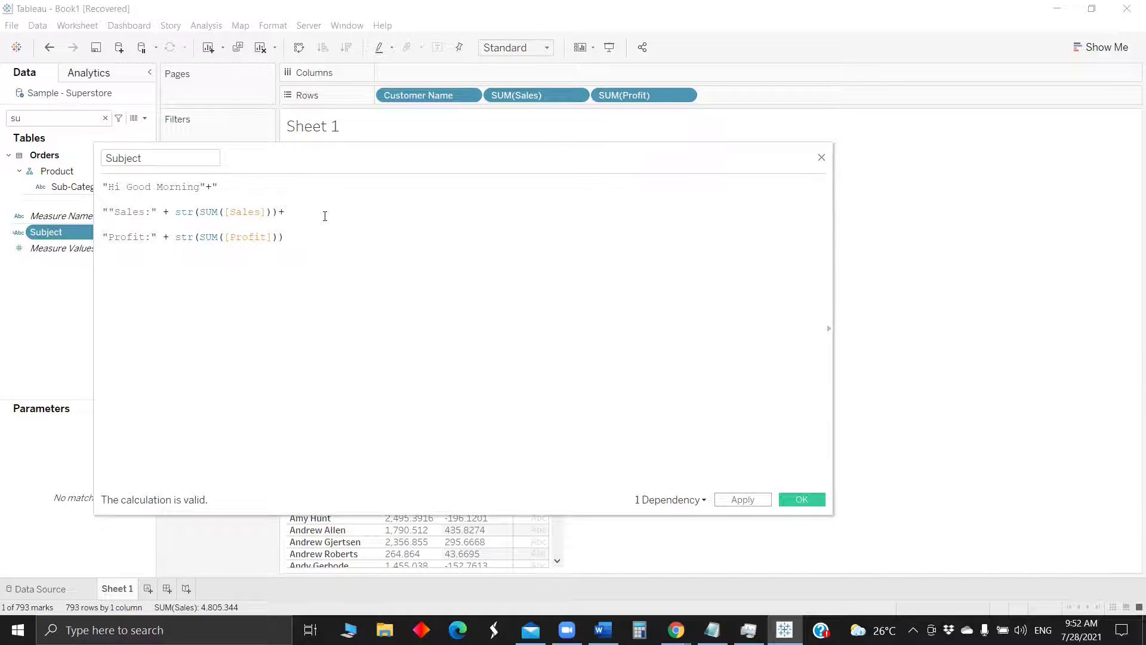
Step: Enclose the line breaks between the Sales and Profit lines in double quotes, and save the Subject calculation
type("\"")
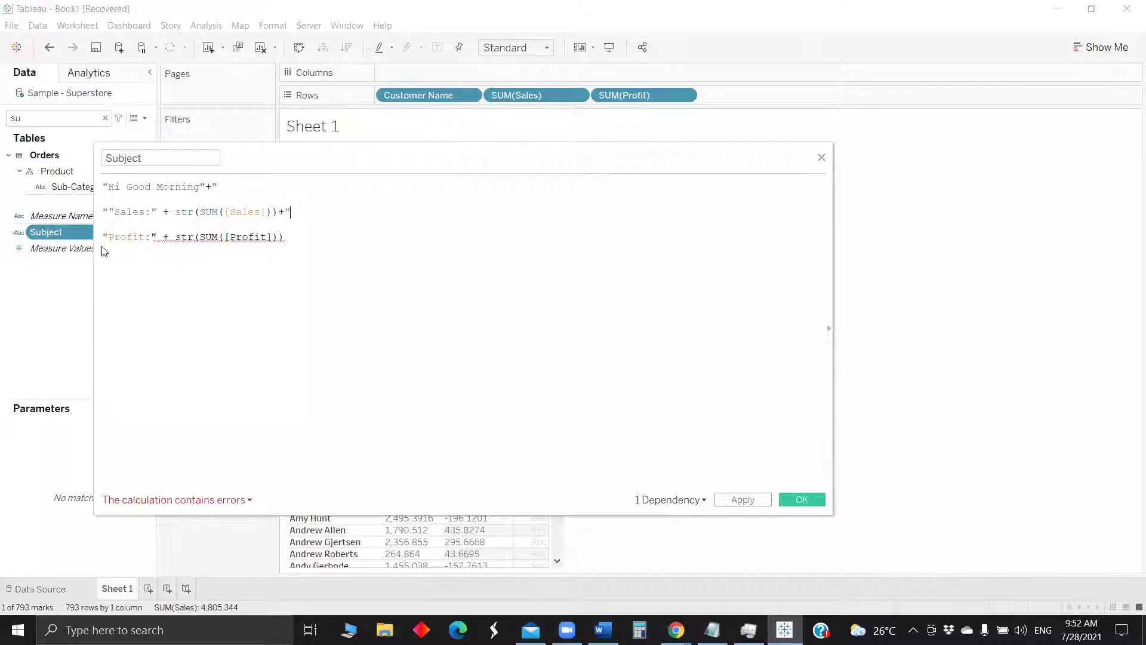
left_click(104, 239)
type("\"\"")
left_click(194, 288)
left_click(743, 500)
left_click(802, 499)
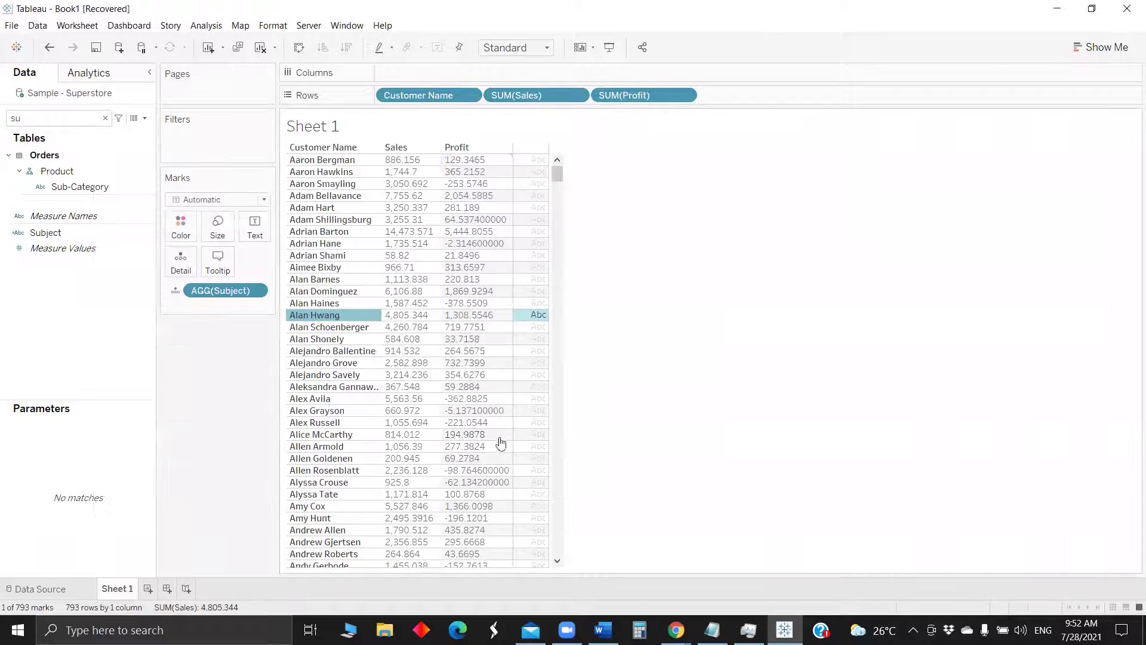
left_click(368, 321)
left_click(368, 321)
right_click(368, 321)
left_click(391, 325)
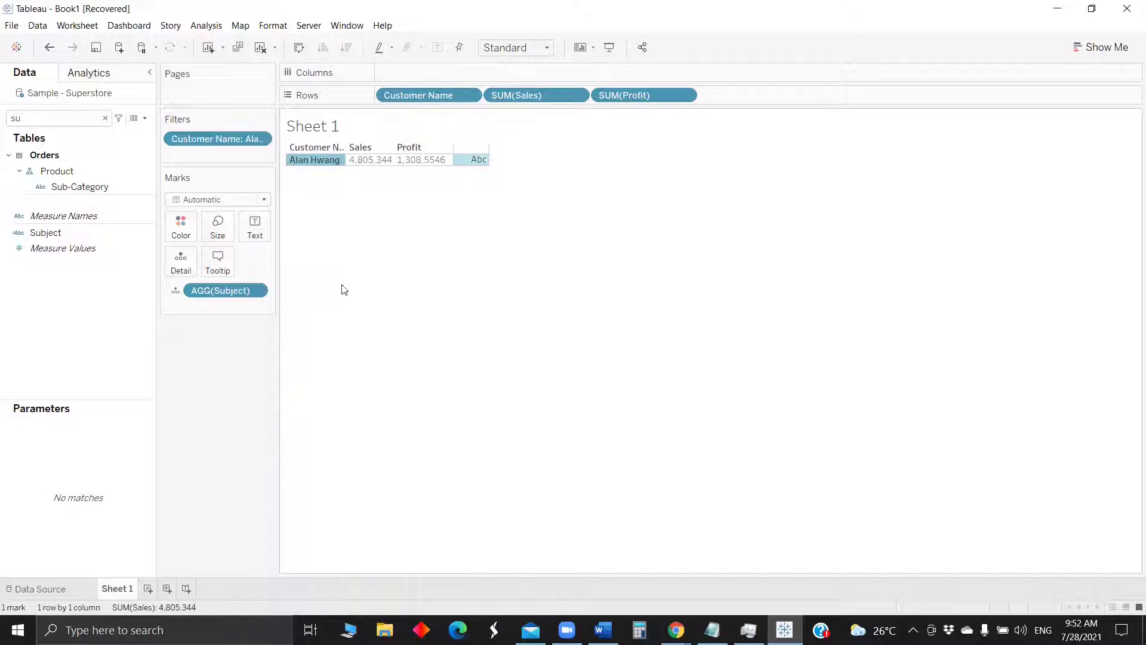
key("ctrl+z")
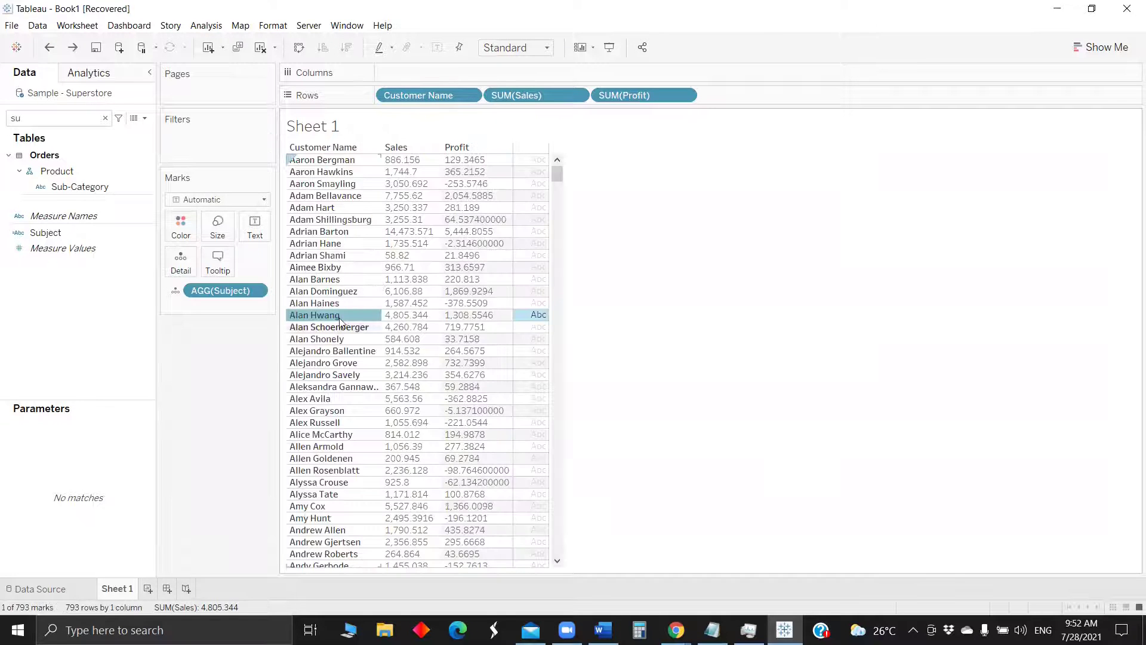
Step: Open the Hyperlink1 URL action for editing, test its mailto link in a draft email, and close the action dialogs
left_click(76, 25)
left_click(332, 131)
left_click(540, 268)
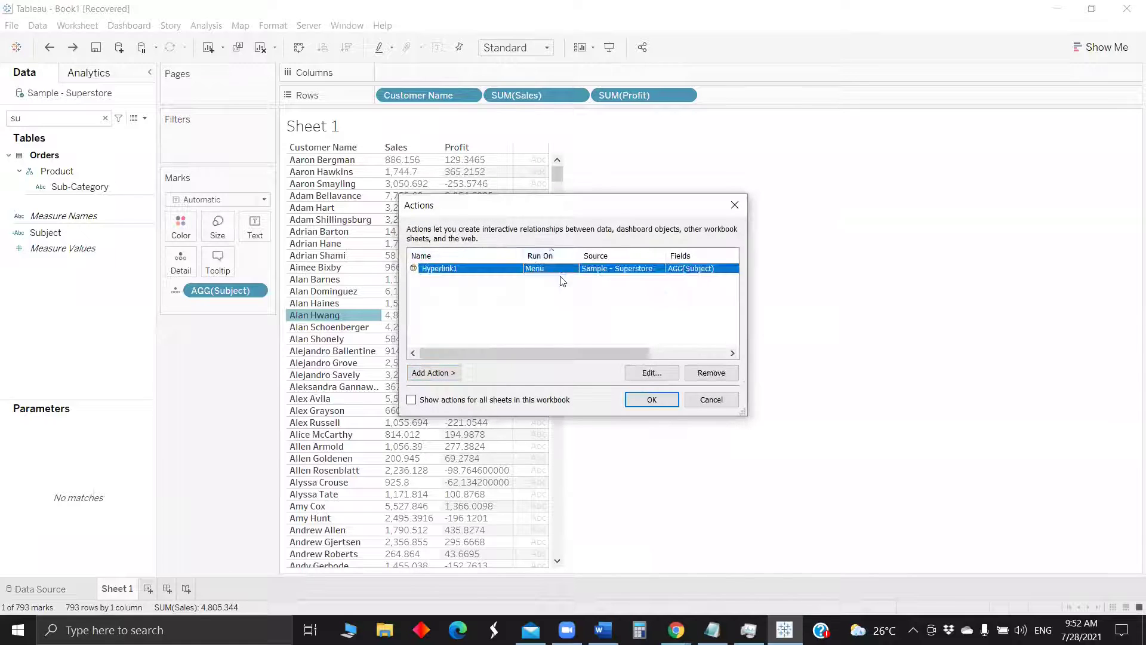
left_click(651, 373)
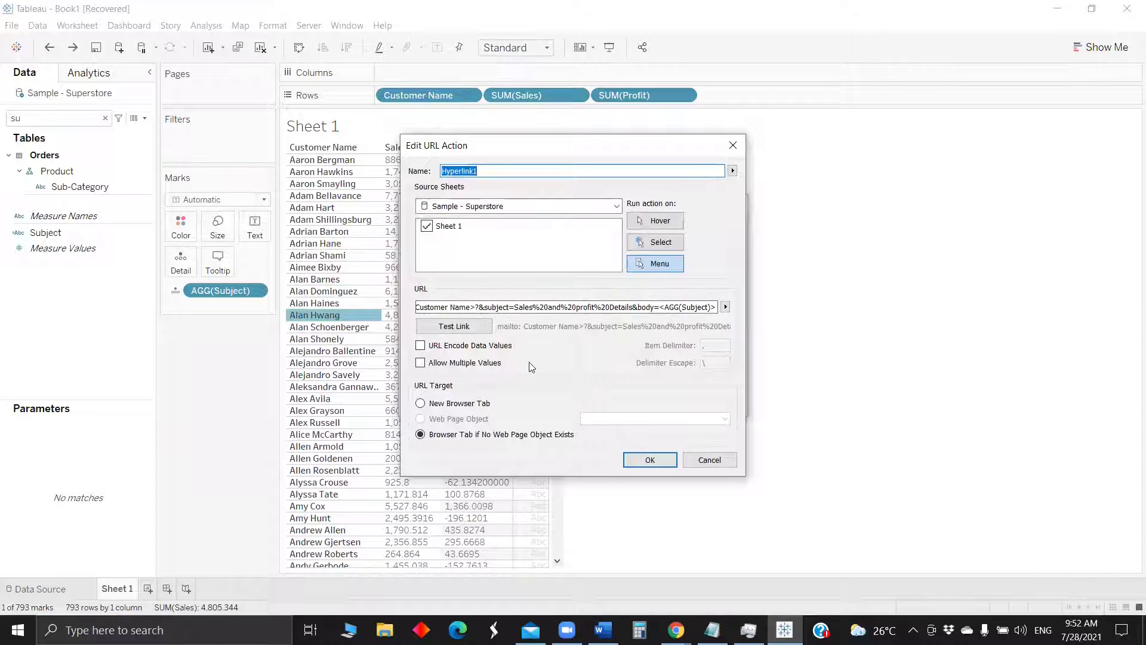
left_click(460, 326)
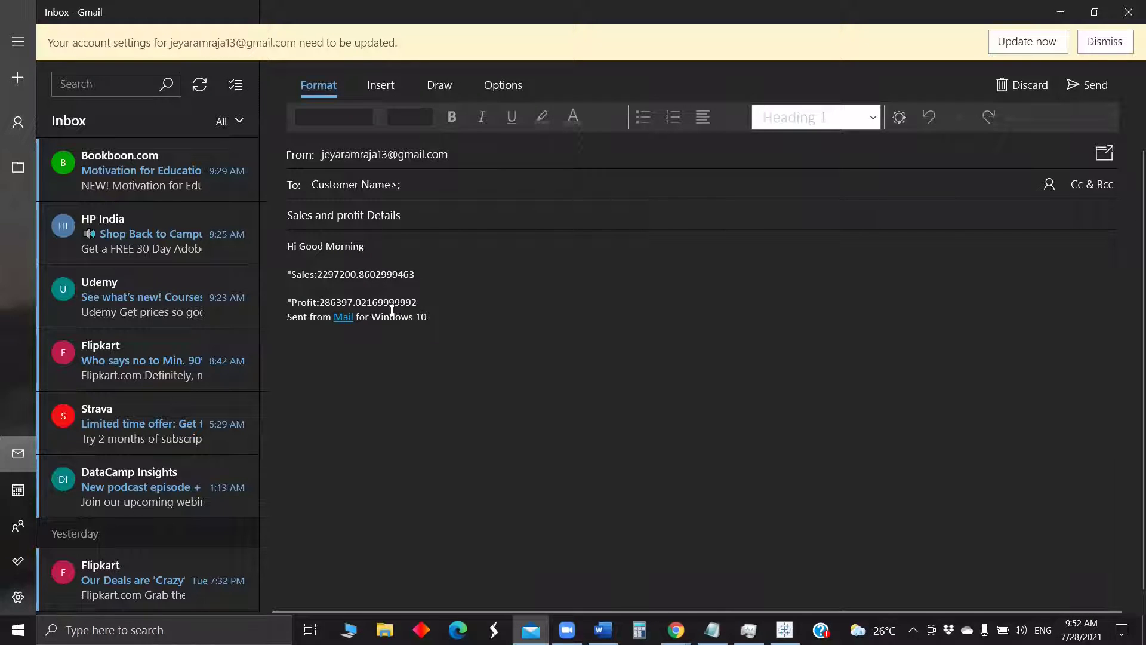
left_click(1068, 12)
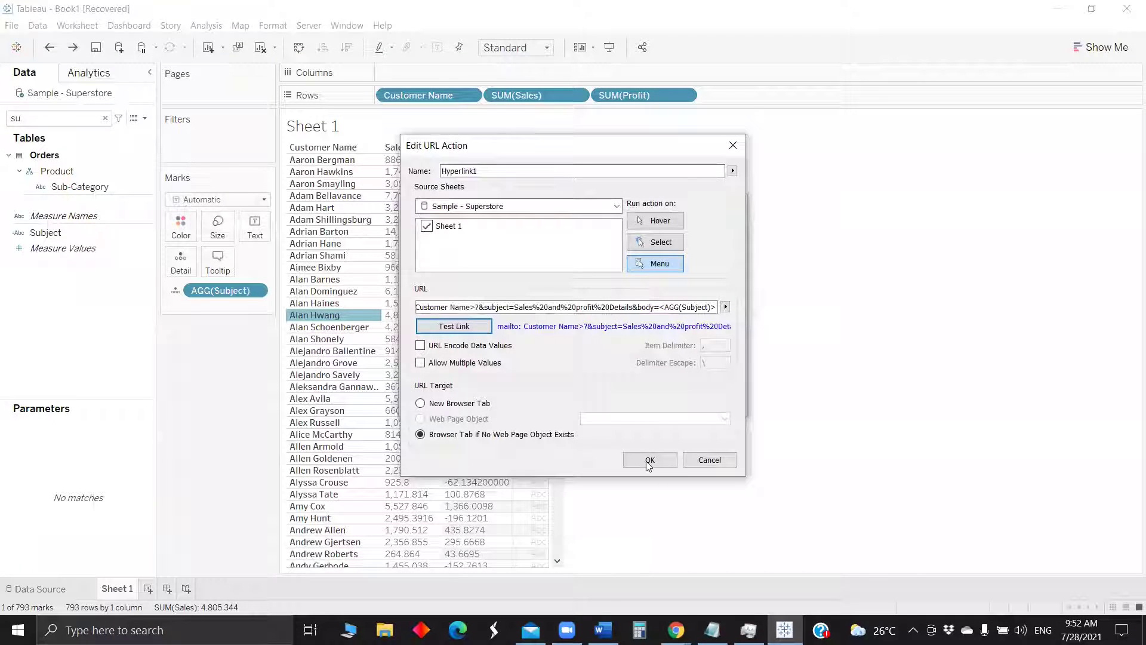
left_click(650, 459)
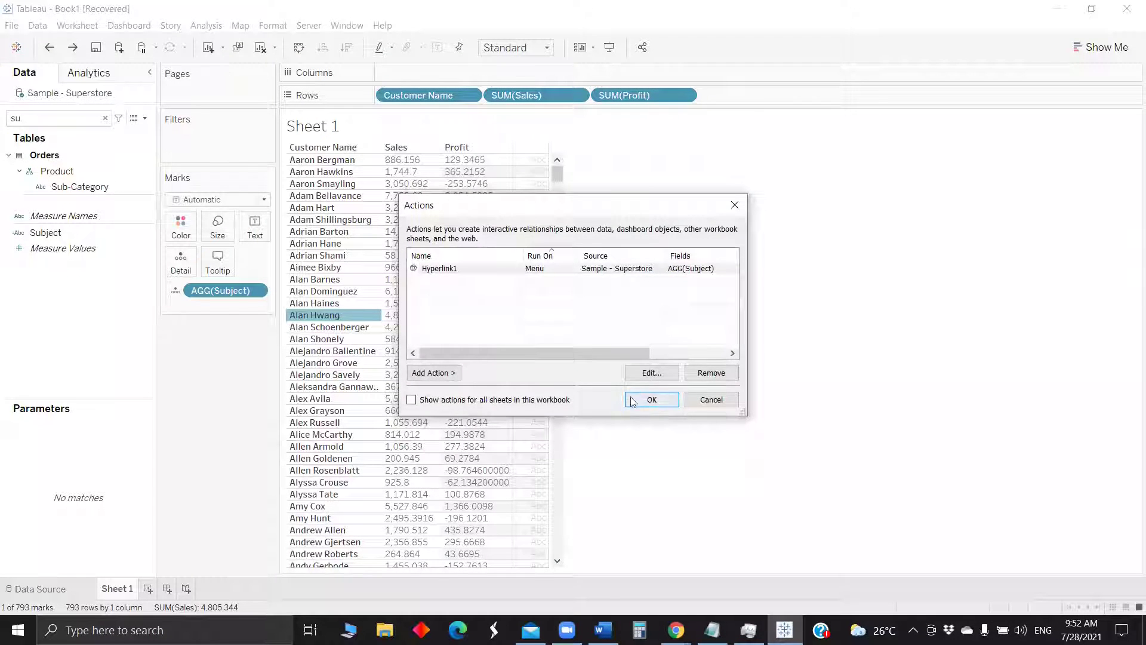
left_click(652, 400)
Step: Join the quoted line breaks to "Sales:" and "Profit:" with plus signs in the Subject calculation, and save it
right_click(103, 233)
left_click(137, 318)
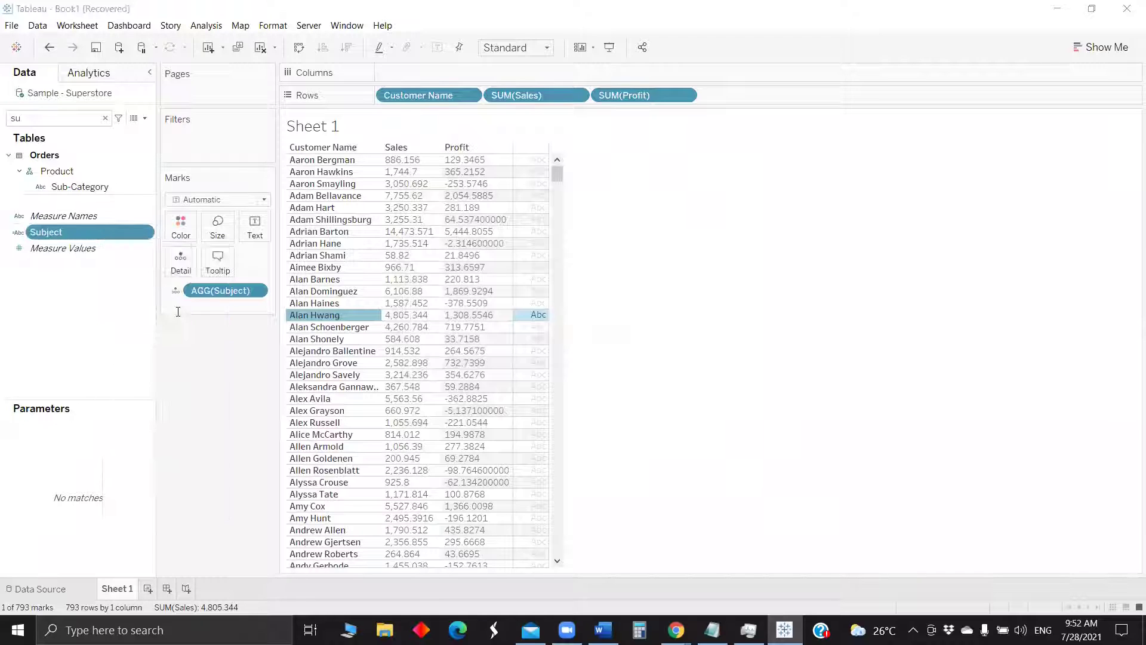
left_click(110, 213)
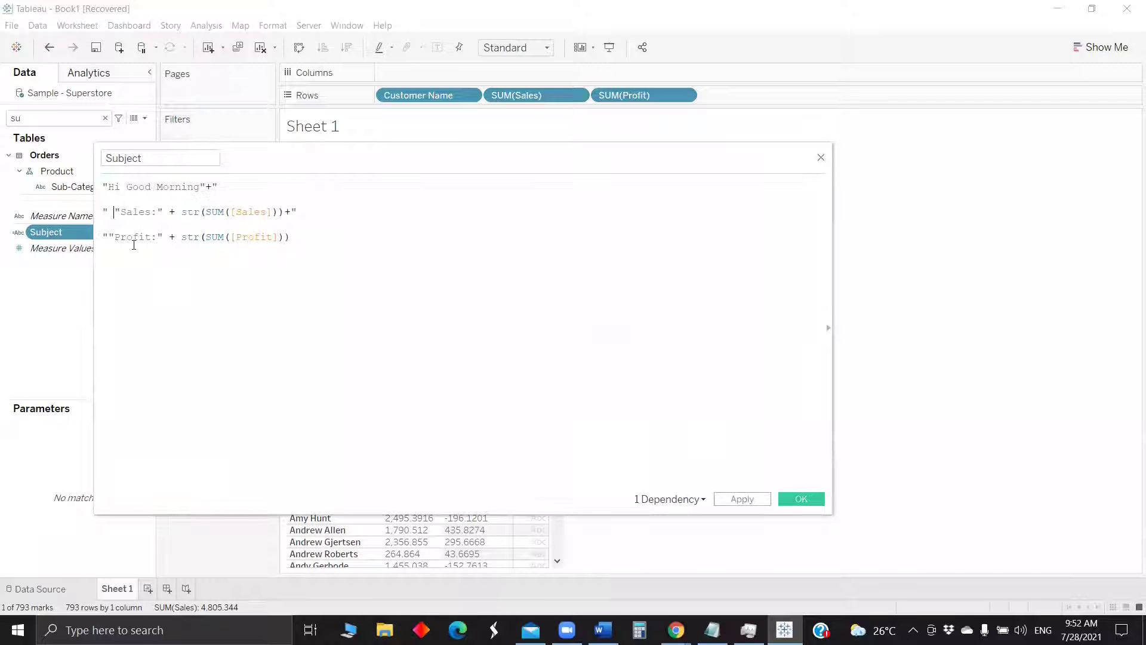
left_click(107, 237)
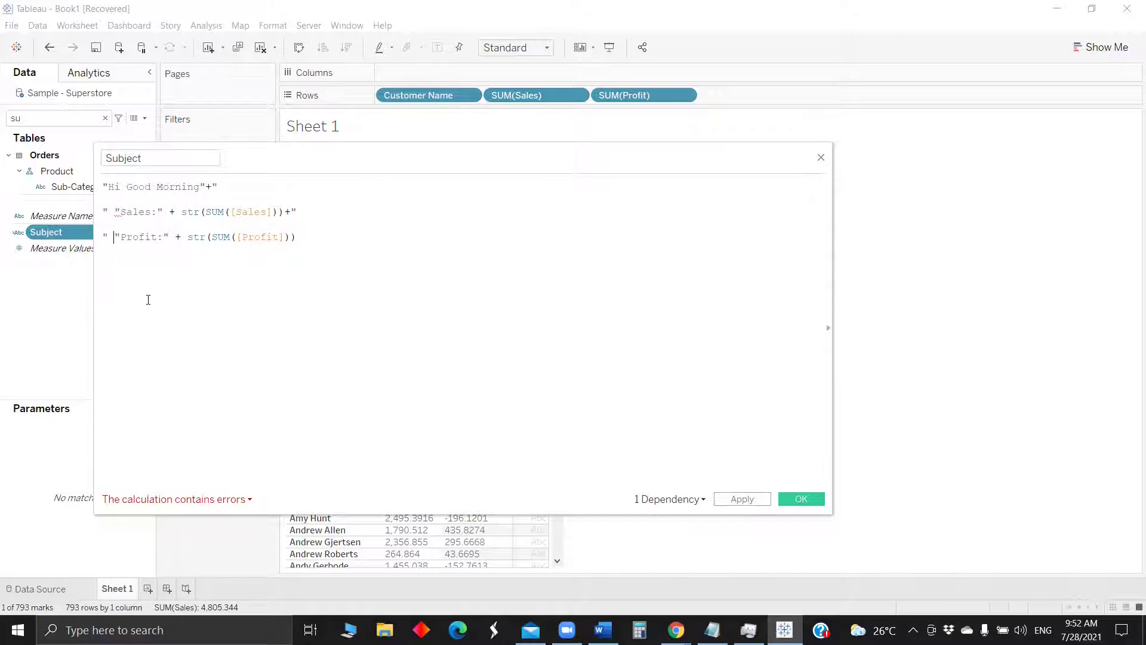
key("BackSpace")
key("BackSpace")
type("+\"")
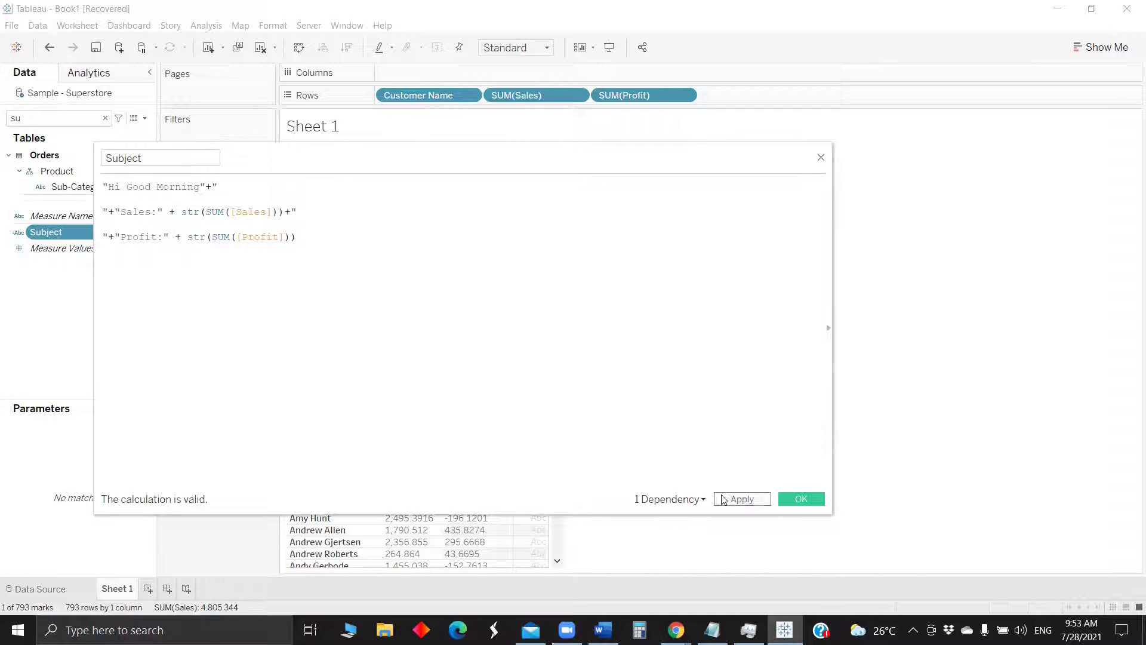
left_click(766, 500)
left_click(793, 503)
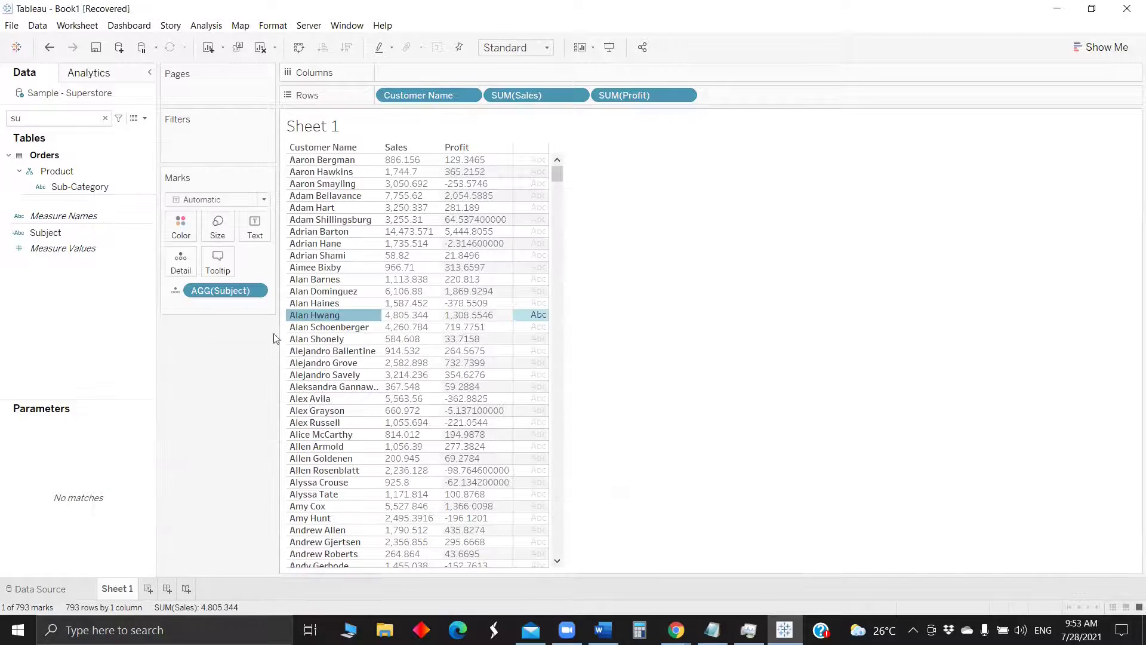
Step: Run Hyperlink1 for the selected customer, check the Sales and Profit lines in the drafted email, and close the mail window
left_click(323, 313)
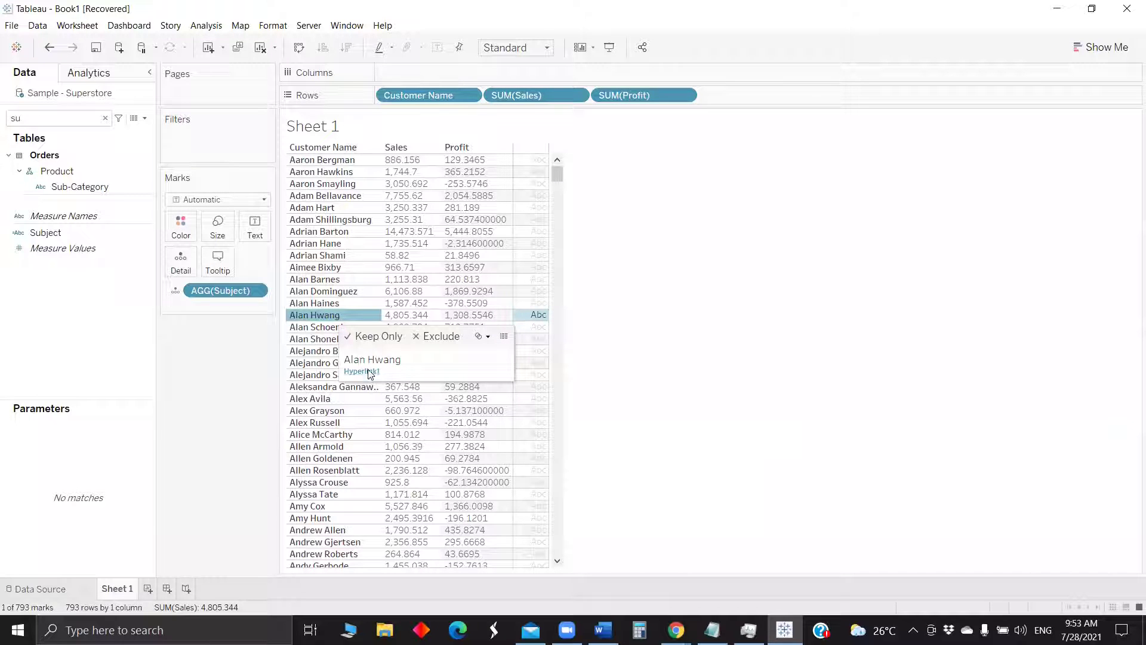
left_click(362, 371)
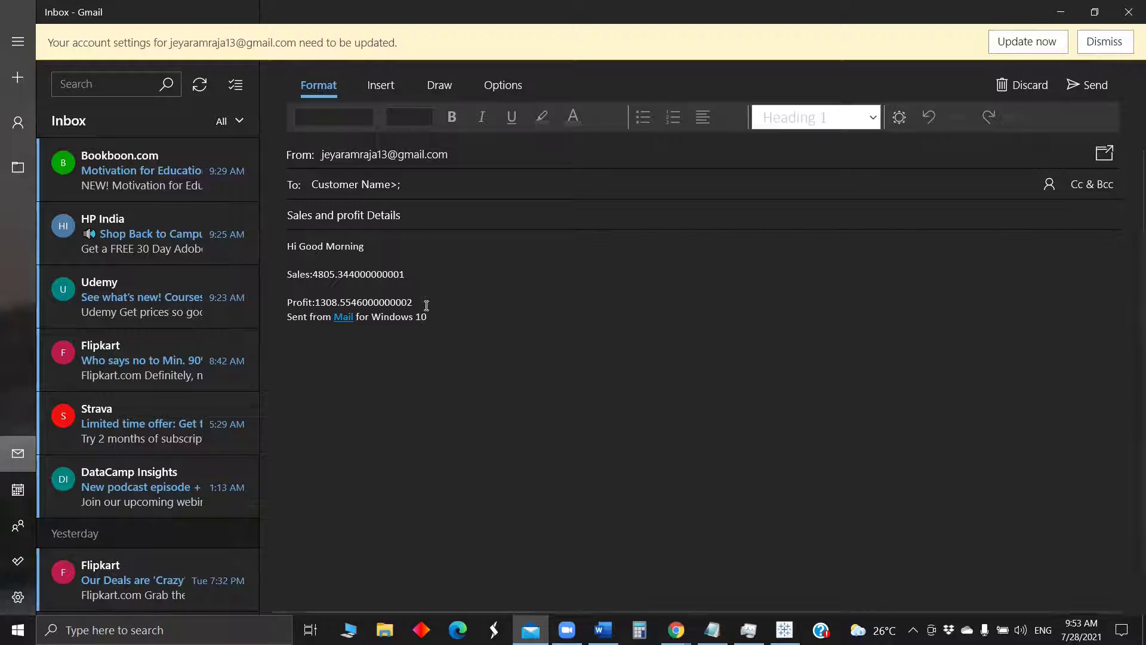
left_click(1130, 7)
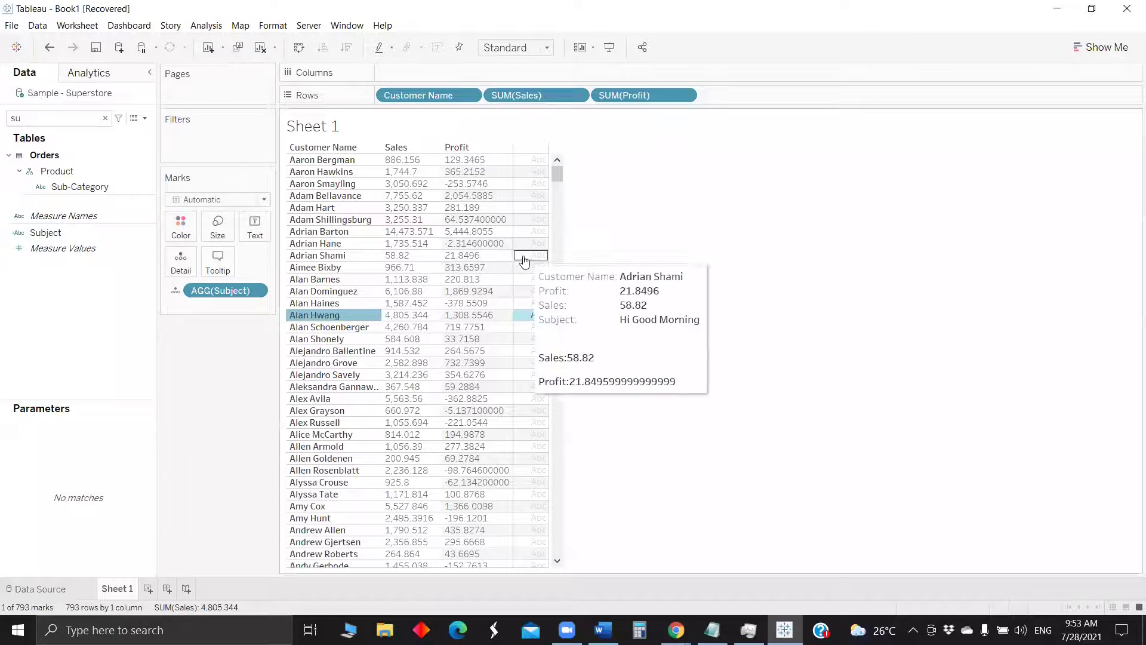